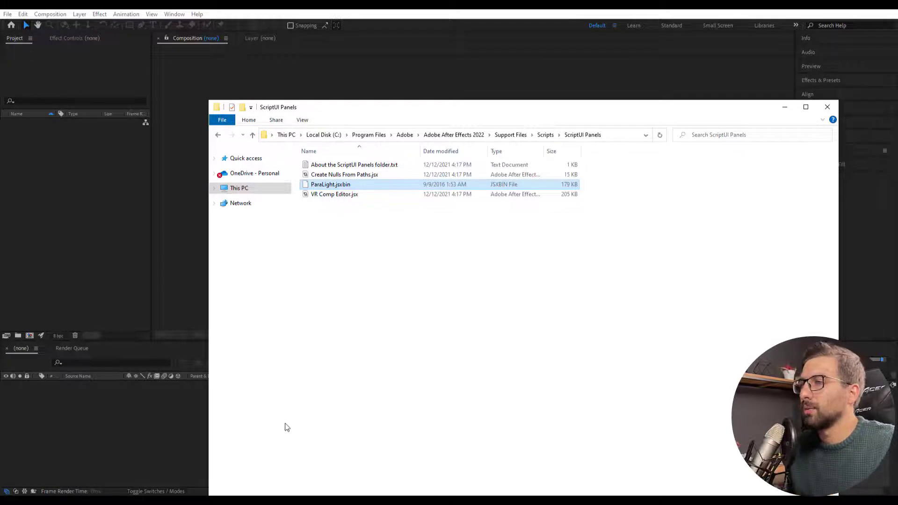
Look through the 2.5D photos folder, including the ParaLight Parallax V1.0 subfolder and the EasyParallax.jsxbin script.
mouse_move(264, 488)
click(240, 449)
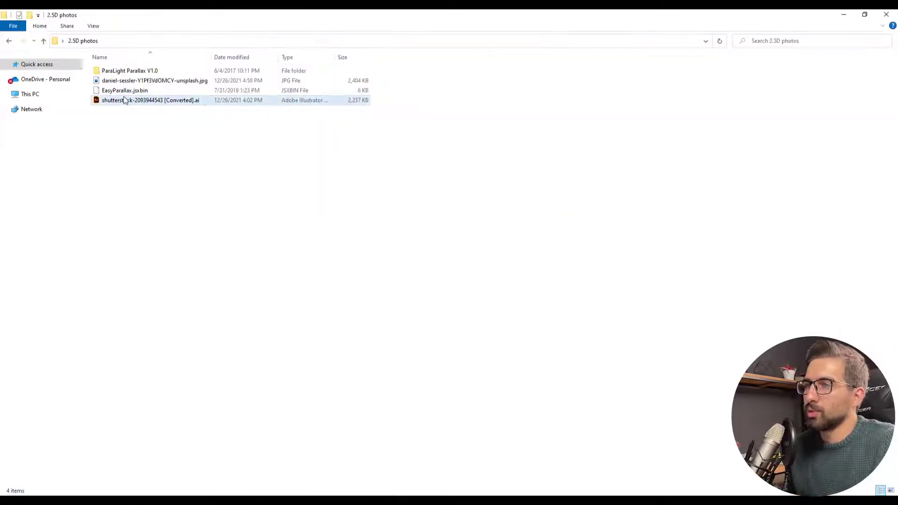
double_click(130, 71)
click(132, 73)
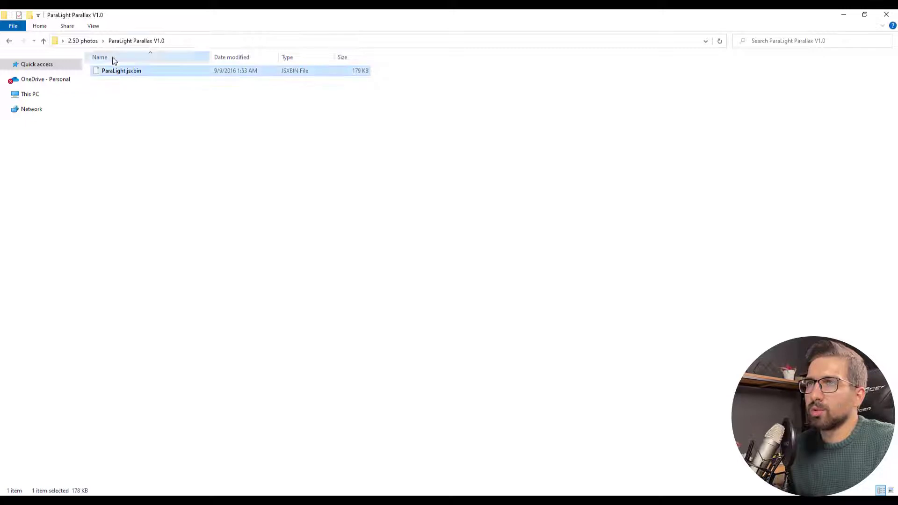
click(92, 44)
click(127, 94)
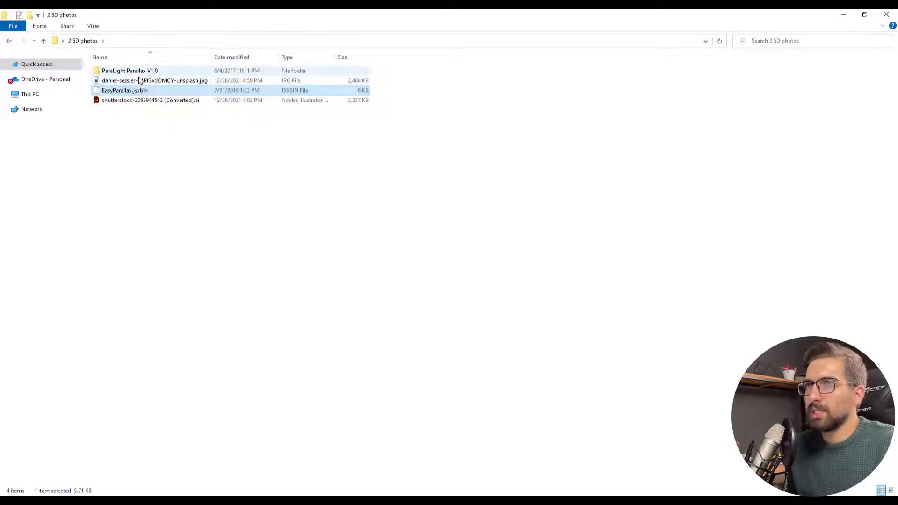
click(144, 103)
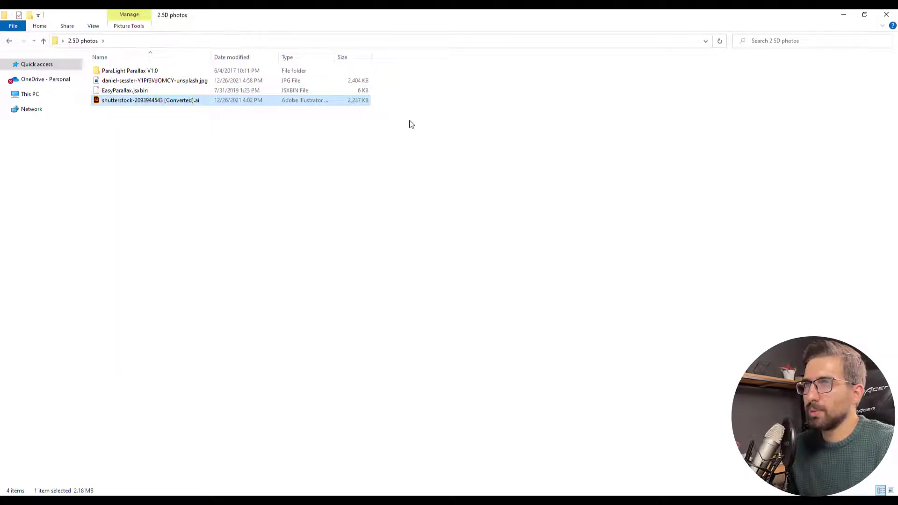
key(Return)
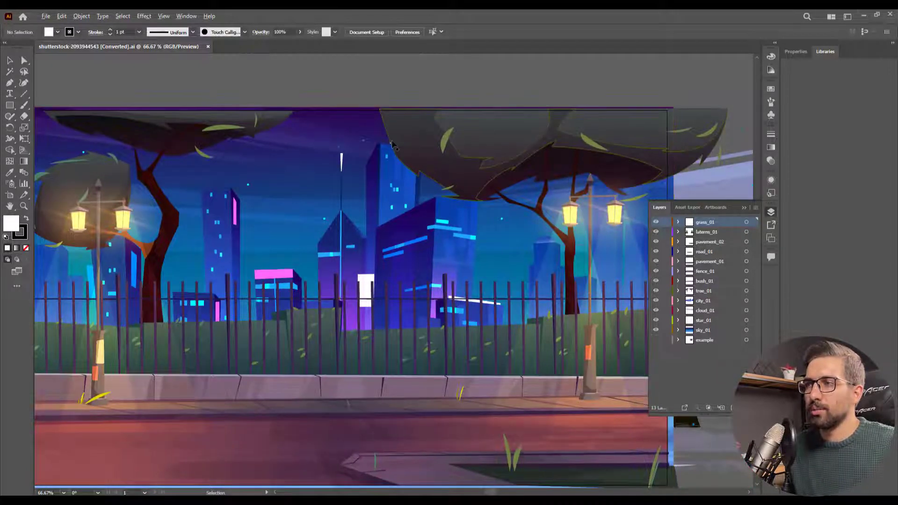
key(ctrl+minus)
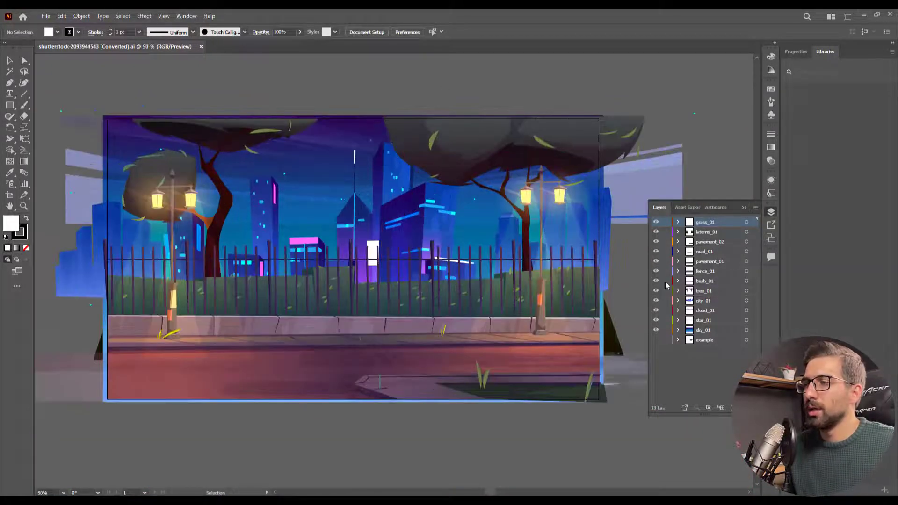
Toggle the visibility of the road_01, fence_01 and tree_01 layers to check what each contains.
click(707, 251)
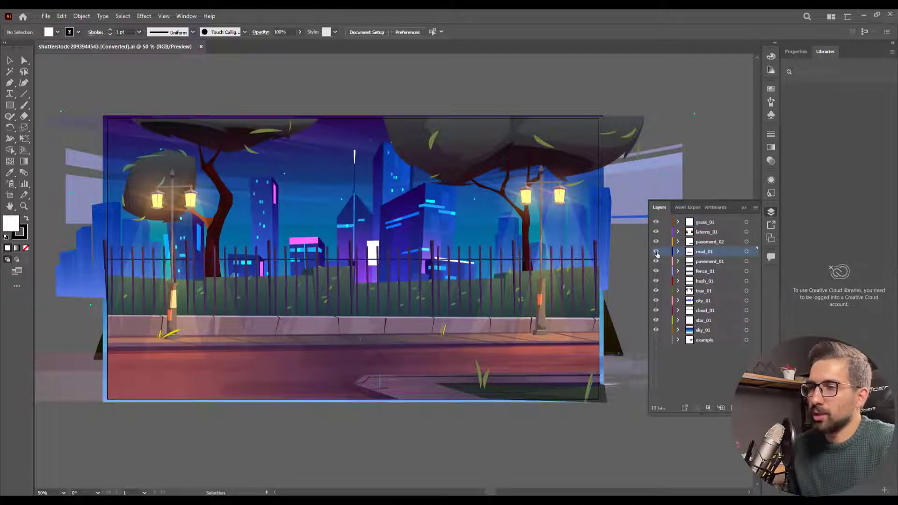
click(656, 252)
click(657, 252)
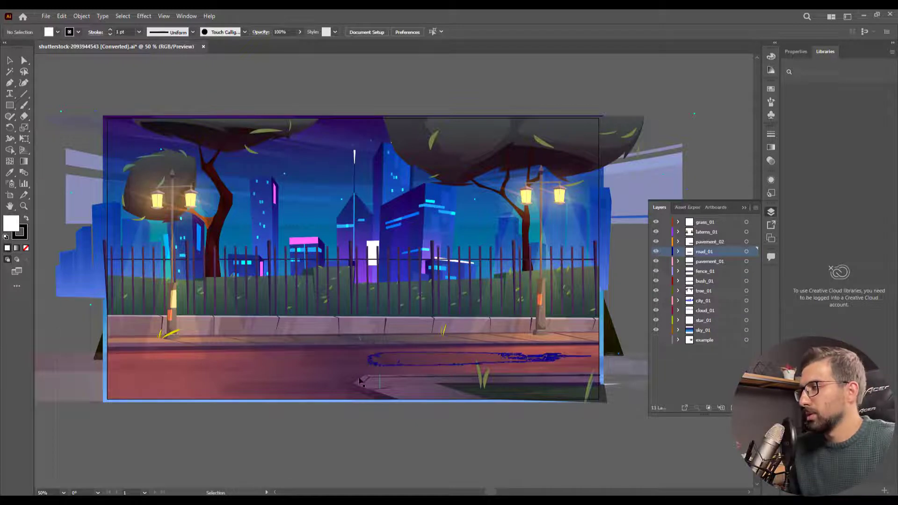
click(656, 252)
click(656, 252)
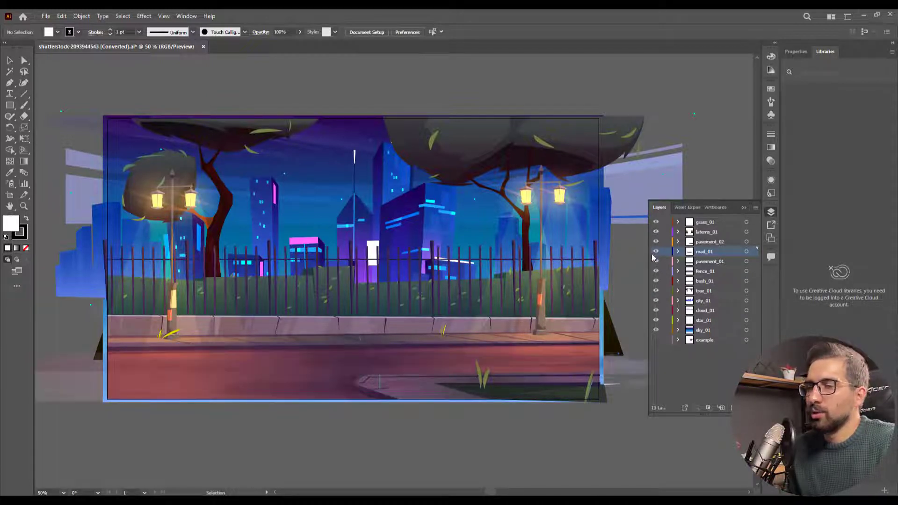
click(656, 272)
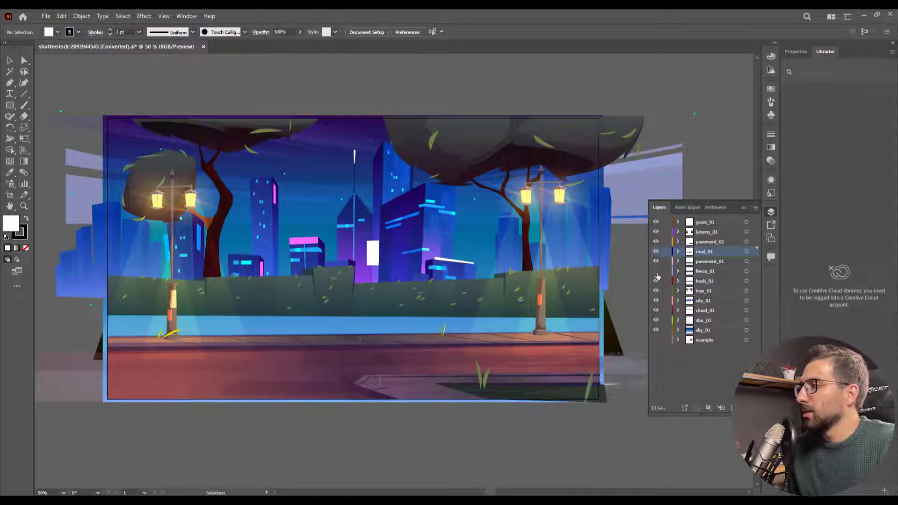
click(656, 272)
click(656, 272)
click(656, 272)
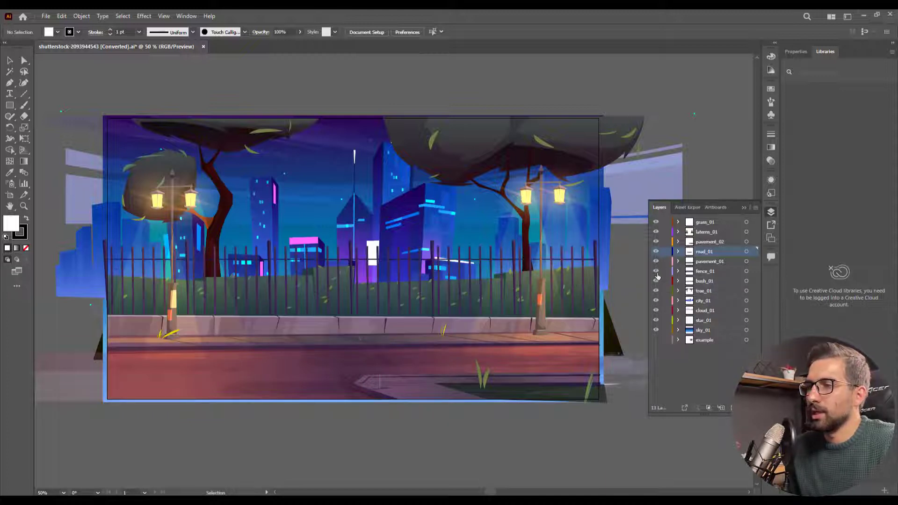
click(656, 291)
click(656, 291)
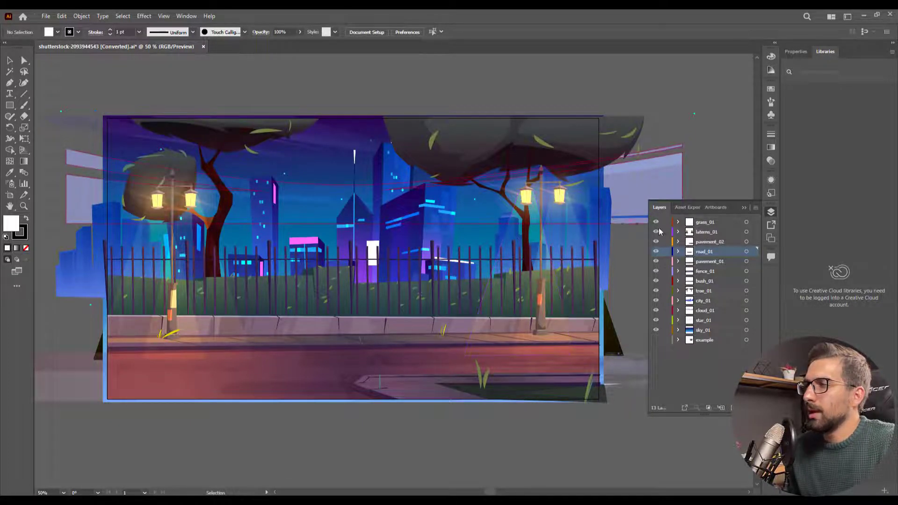
Check what the pavement_01 layer contains and move the laterns_01 layer directly above it, below road_01.
click(697, 233)
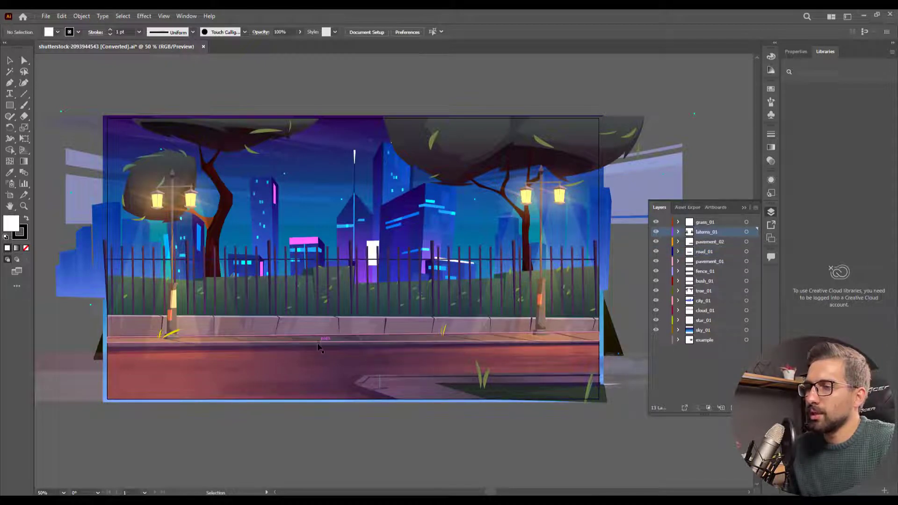
click(656, 261)
click(656, 262)
click(656, 261)
click(656, 261)
drag(699, 241, 699, 257)
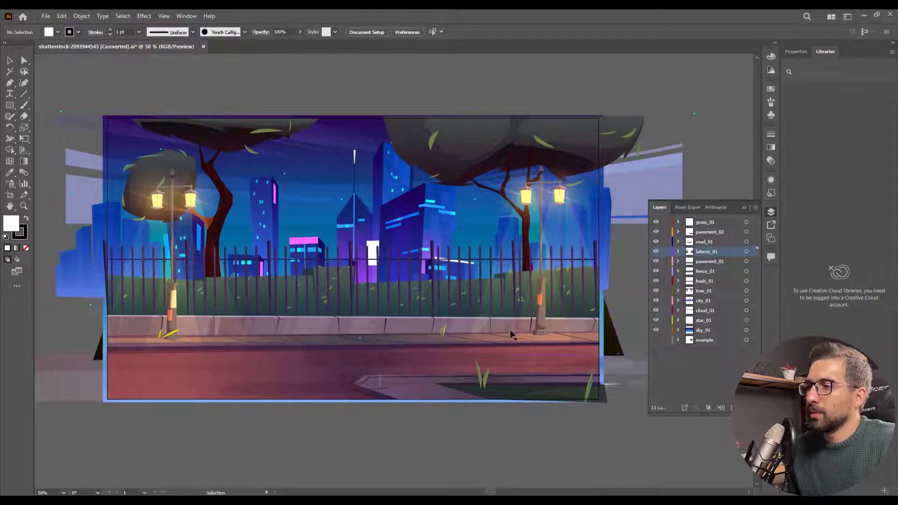
Delete the example layer from the bottom of the layer stack.
click(700, 342)
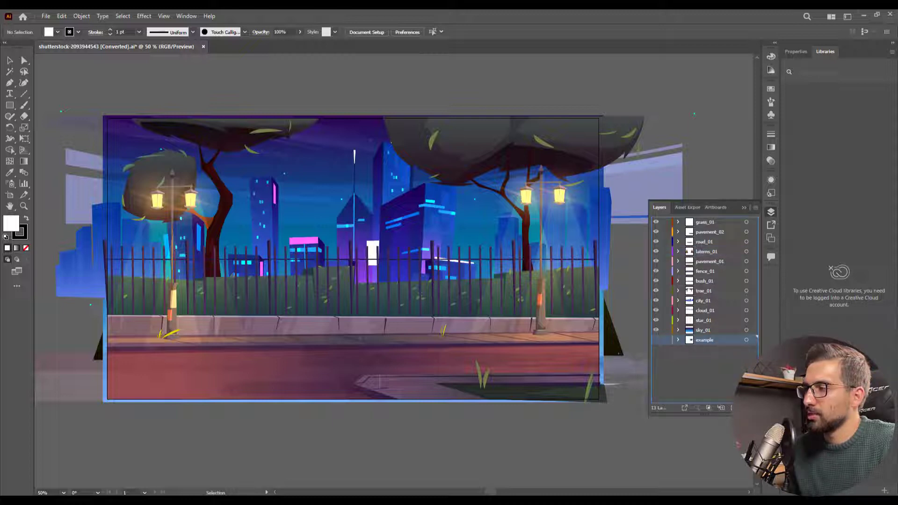
key(Delete)
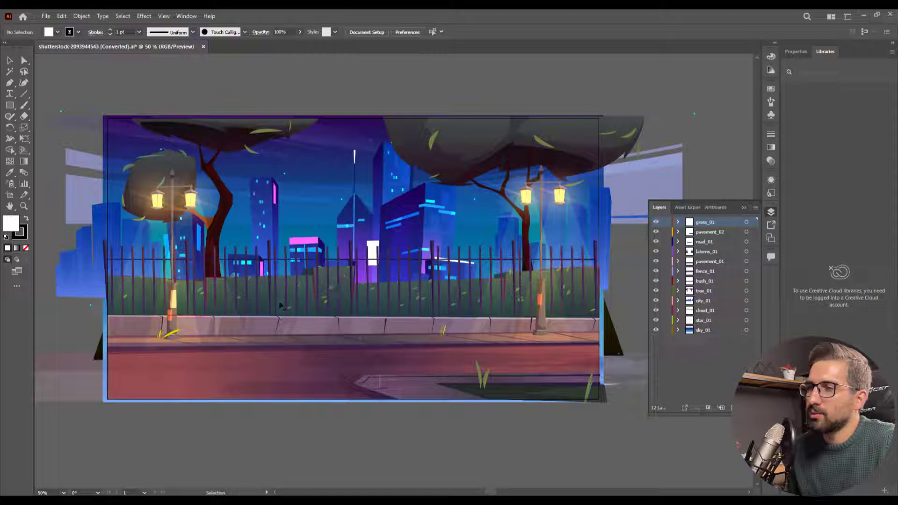
scroll(341, 289, up, 1)
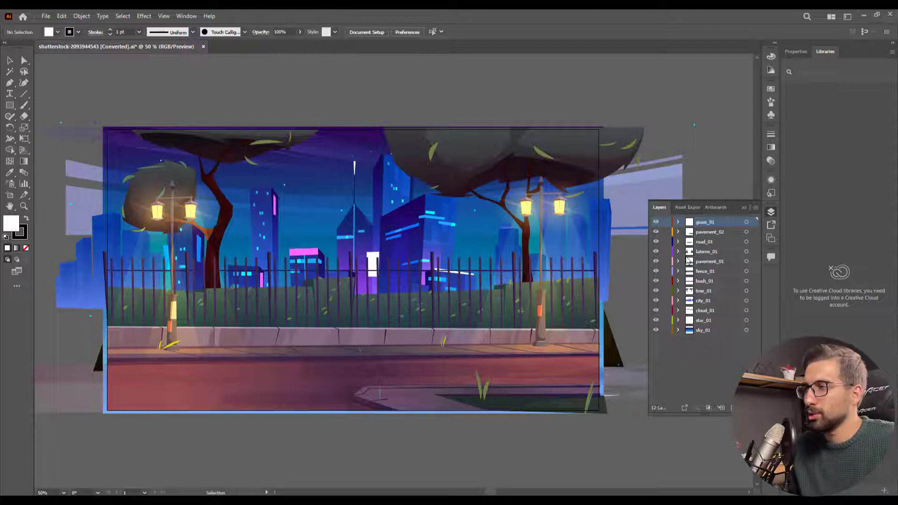
click(559, 236)
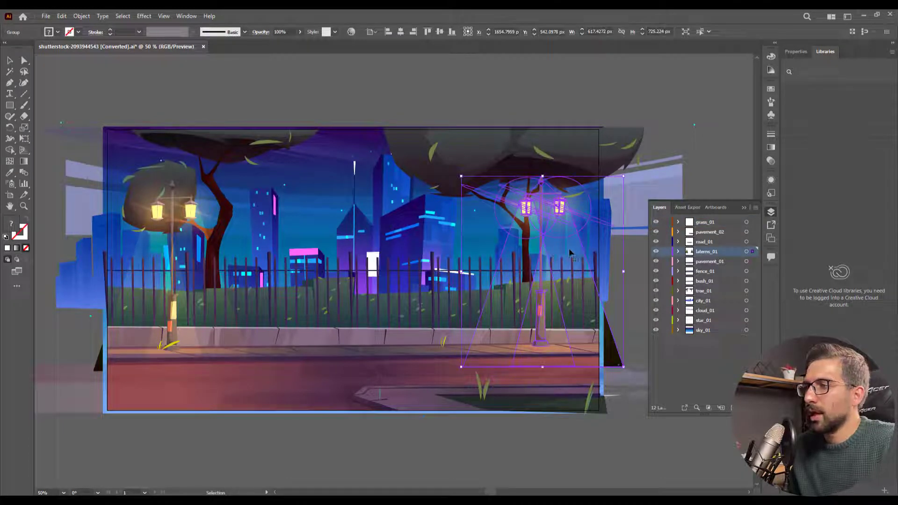
drag(567, 240, 320, 225)
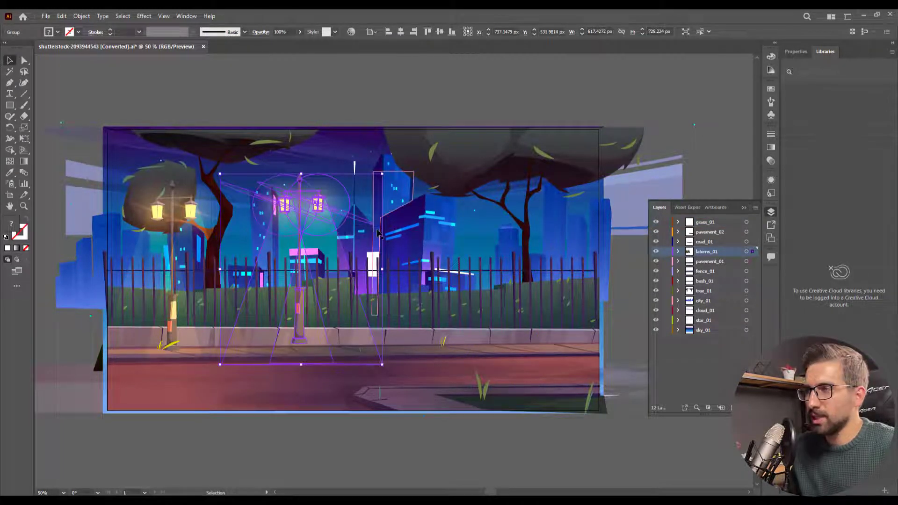
key(ctrl+z)
Move the right-hand street lantern group off the artboard onto the empty canvas to its right.
scroll(381, 237, right, 10)
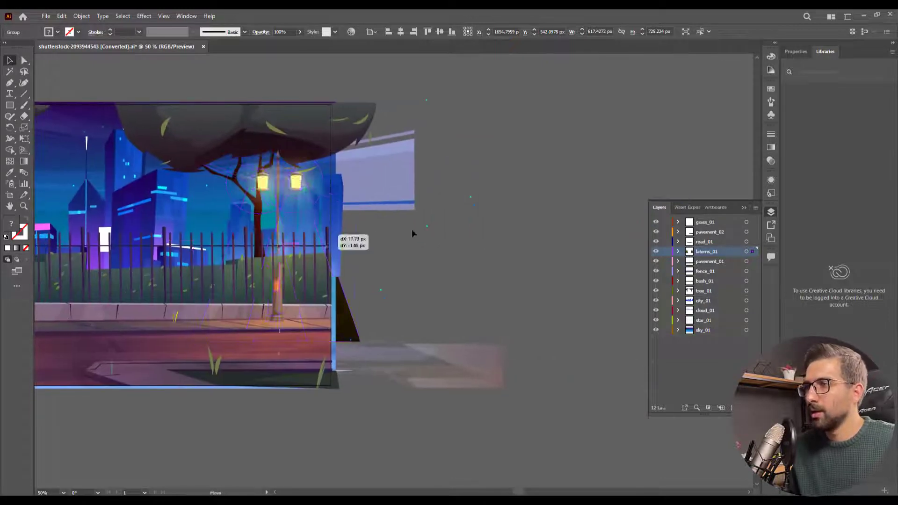
drag(302, 252, 576, 255)
click(564, 395)
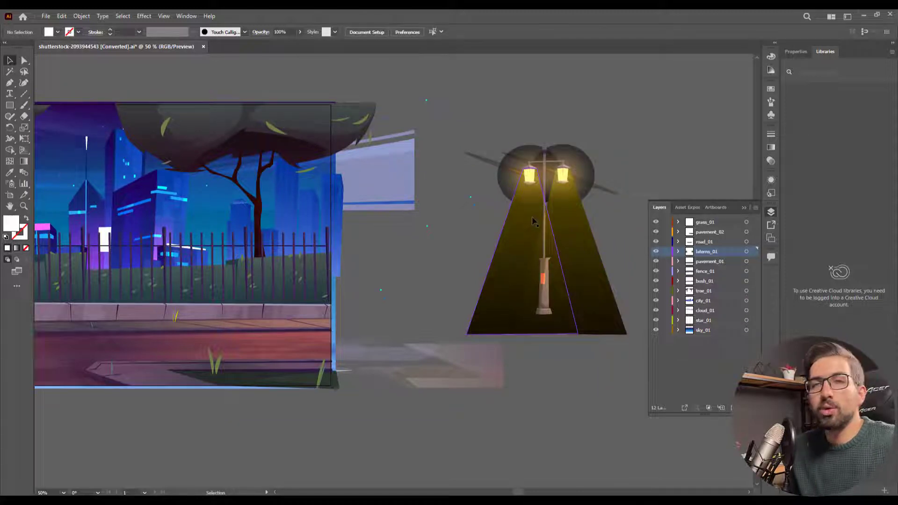
Create a new layer above laterns_01 and expand the lower lantern group inside laterns_01.
click(550, 225)
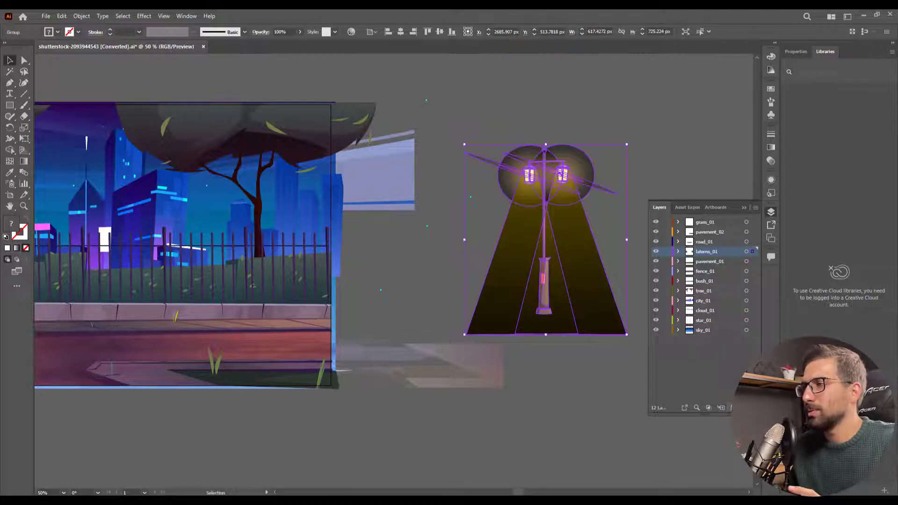
key(ctrl+l)
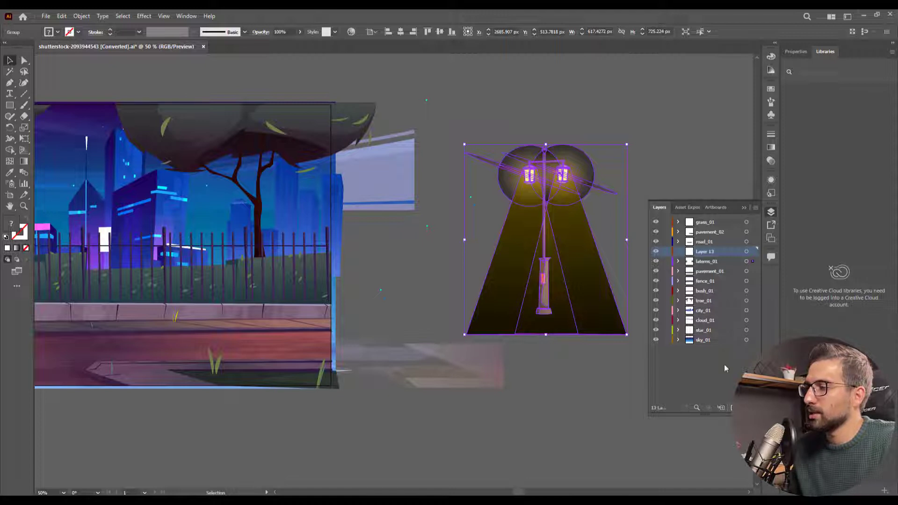
click(679, 262)
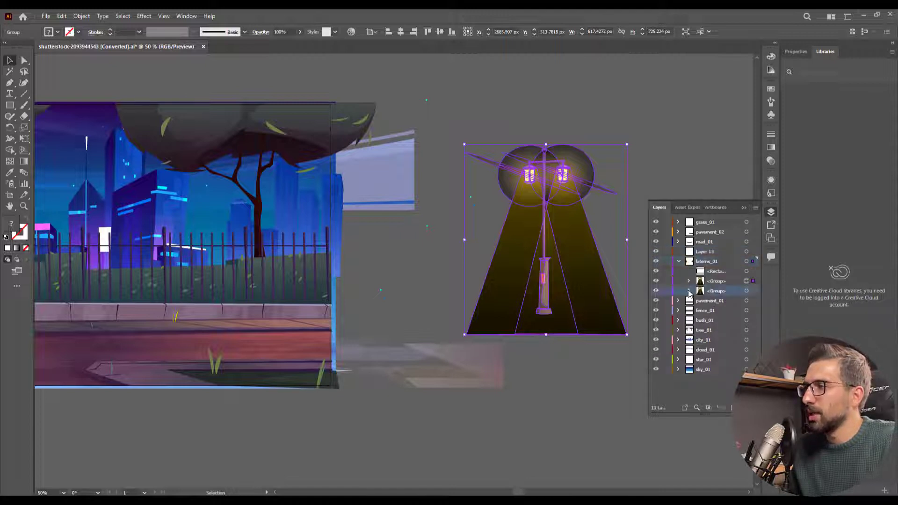
click(689, 292)
Move the top five light-effect objects of the lower lantern group into the new layer above laterns_01.
click(714, 349)
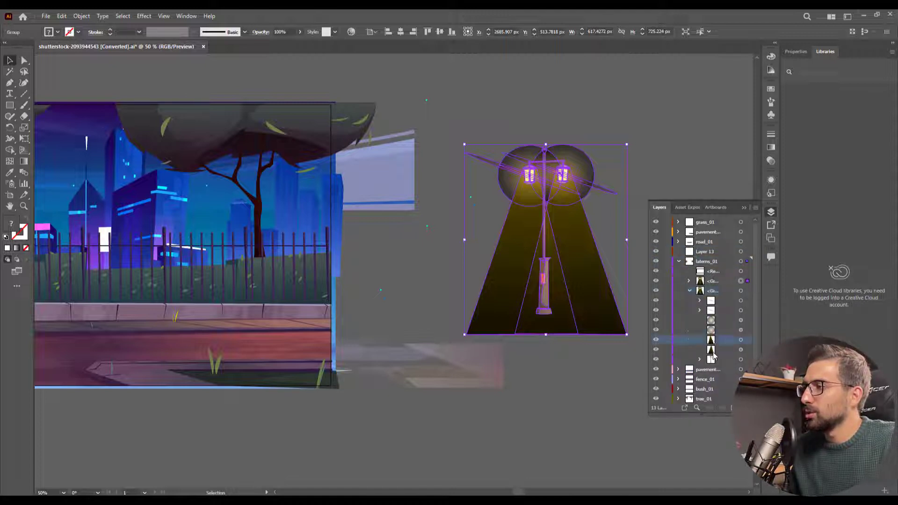
click(719, 322)
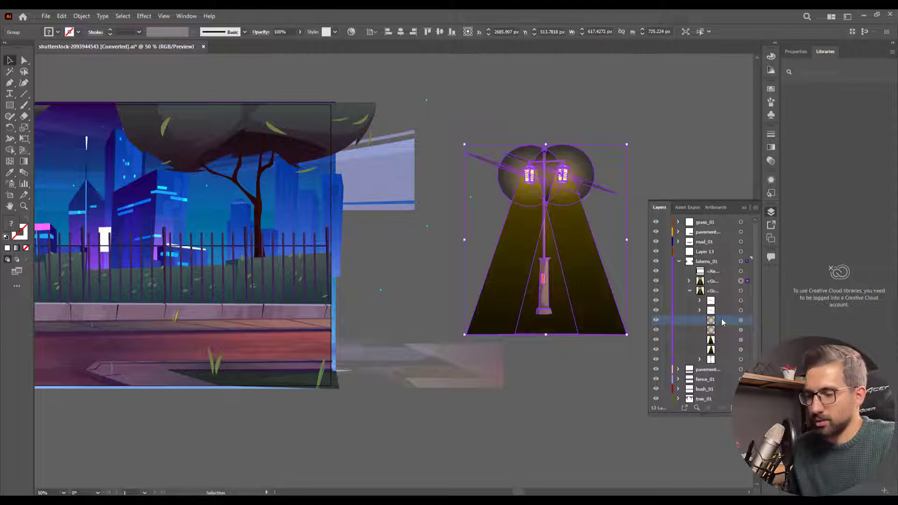
click(720, 301)
shift+click(719, 342)
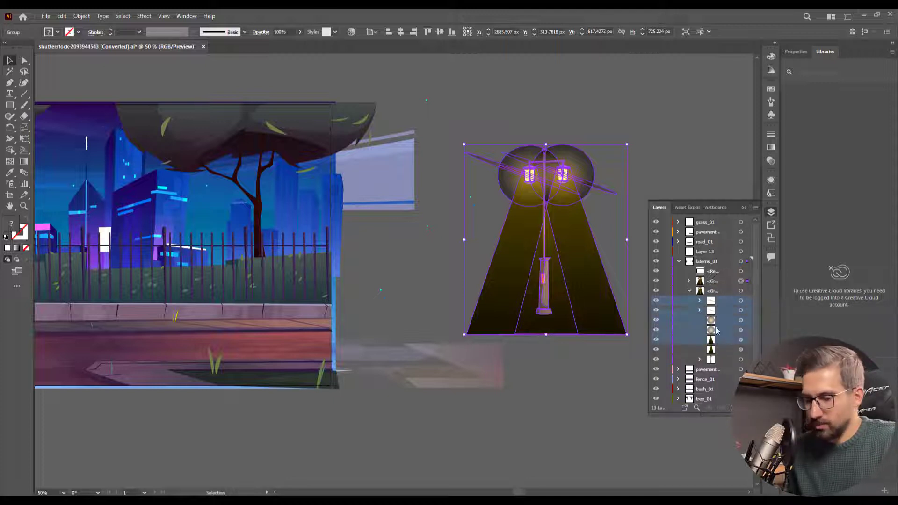
drag(711, 304, 700, 254)
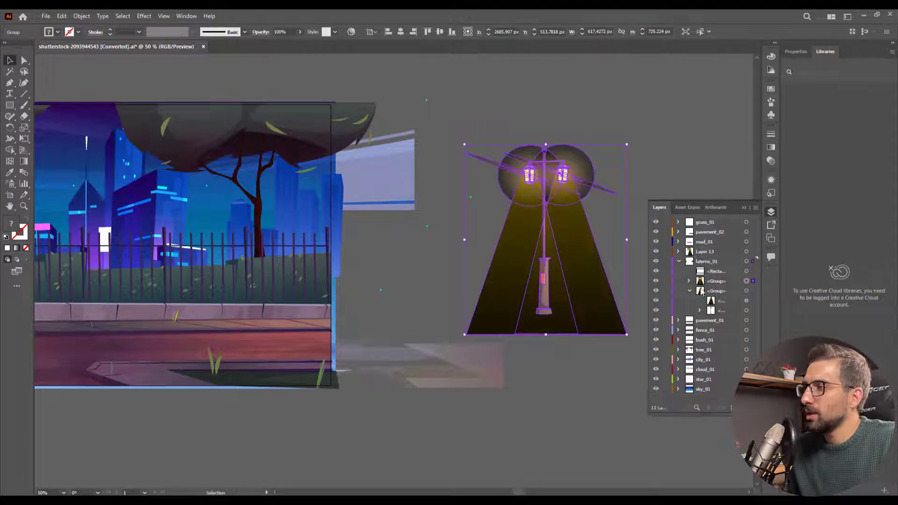
Hide the new light-effects layer and check the contents of the laterns_01 layer.
click(679, 262)
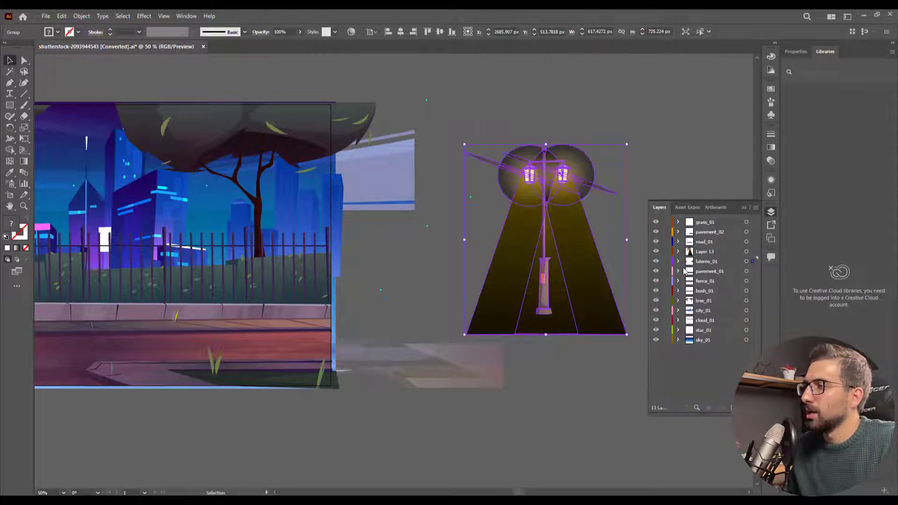
click(656, 262)
click(656, 262)
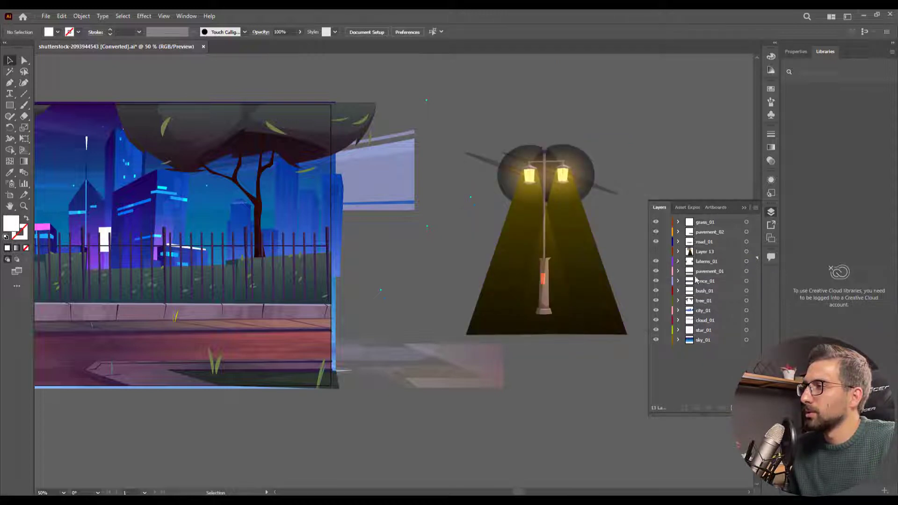
click(679, 261)
click(717, 281)
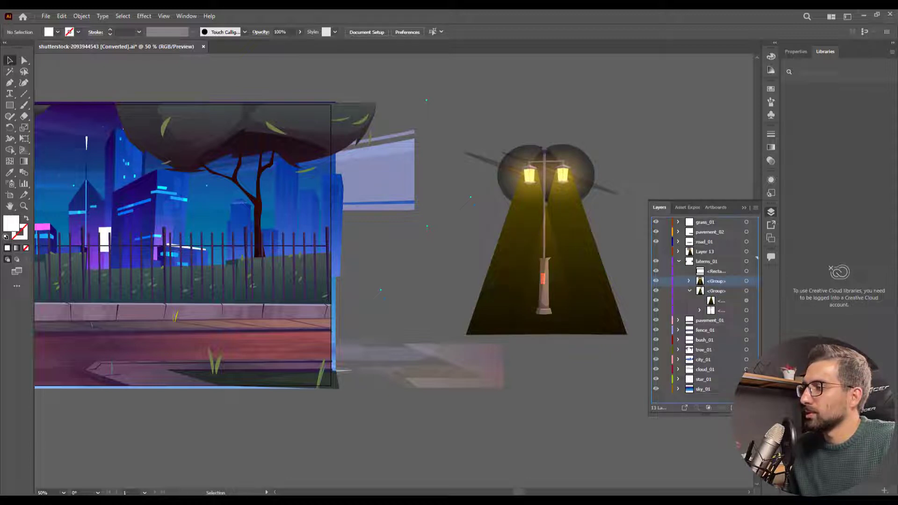
key(Delete)
key(ctrl+z)
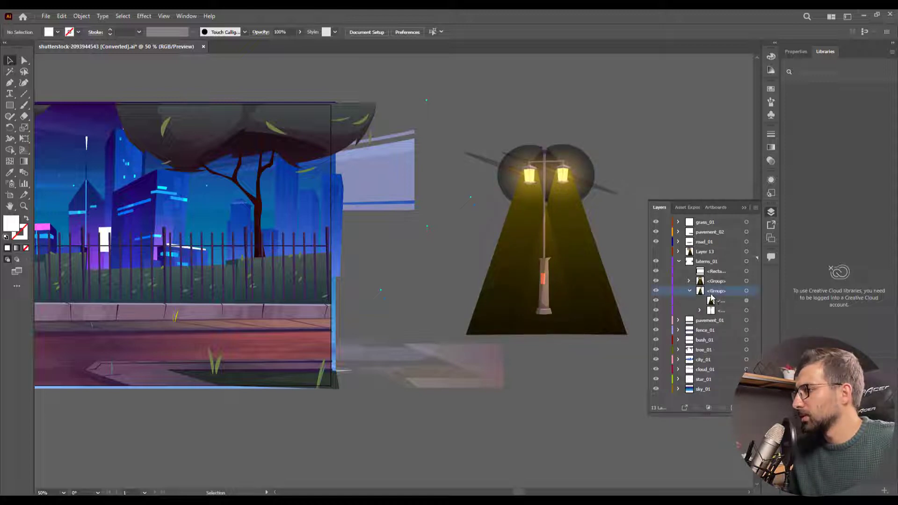
Target each of the two groups in laterns_01 to identify which lantern on the canvas it holds.
click(747, 291)
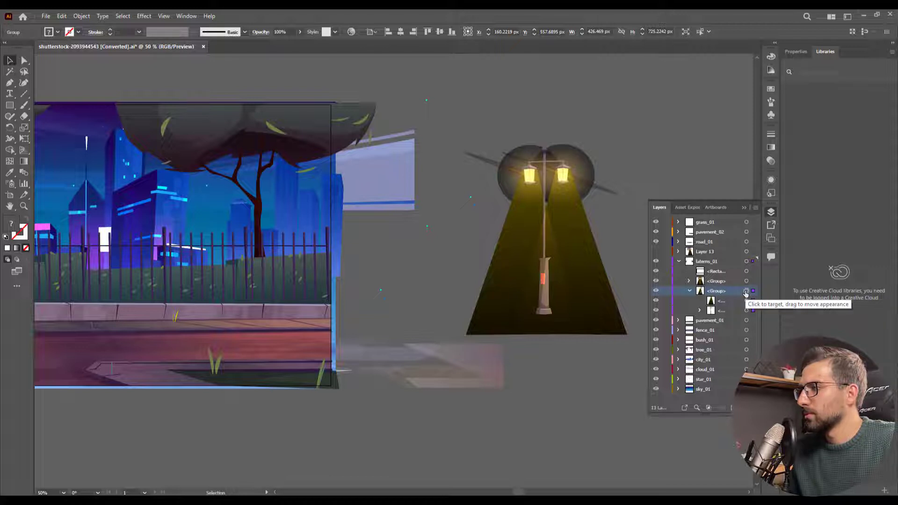
click(746, 281)
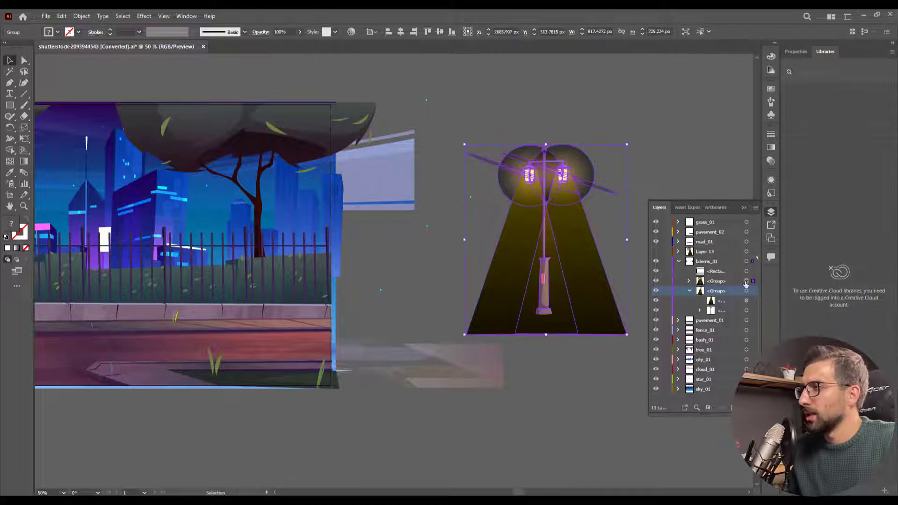
key(space)
drag(141, 227, 266, 270)
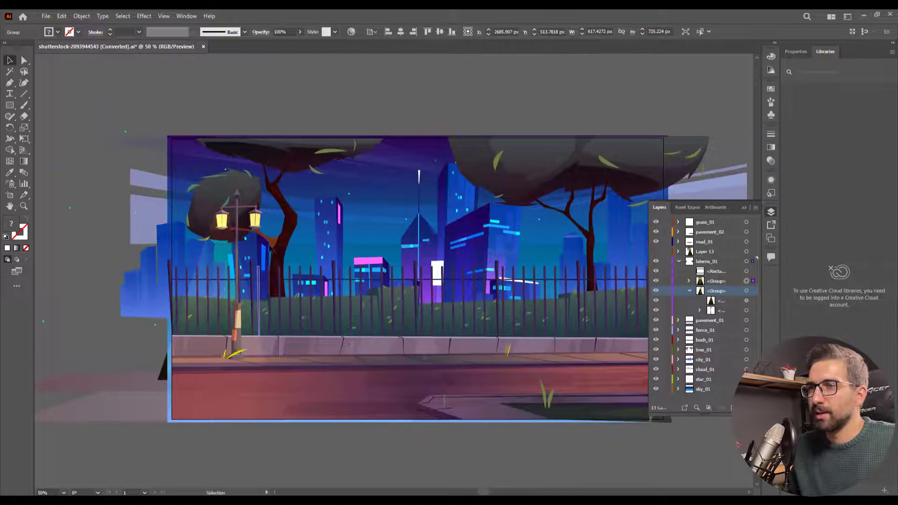
Make the light-effects layer above laterns_01 visible again, check the lantern glow, and quit Illustrator without saving the changes.
click(706, 262)
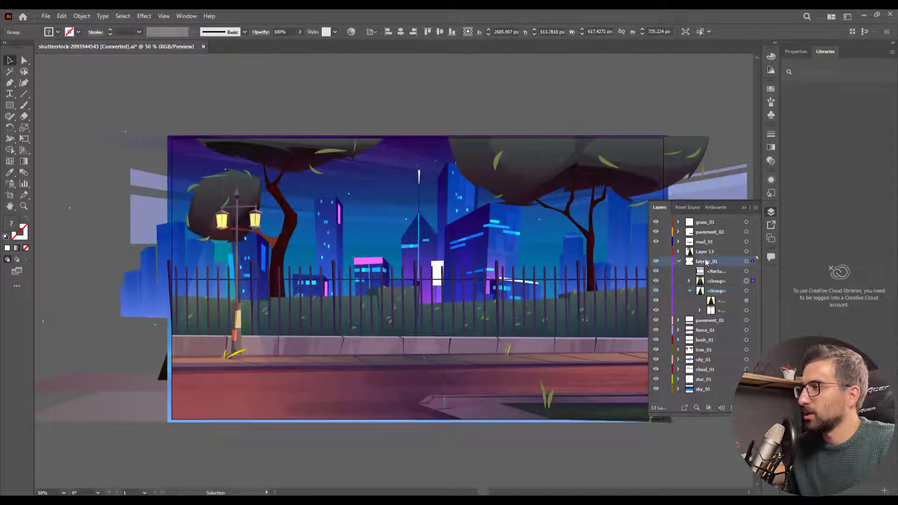
click(657, 252)
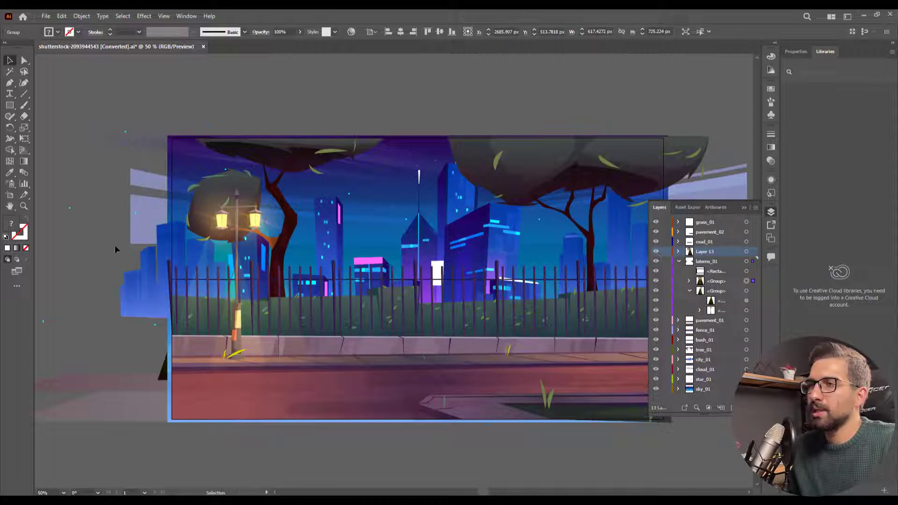
scroll(472, 294, up, 2)
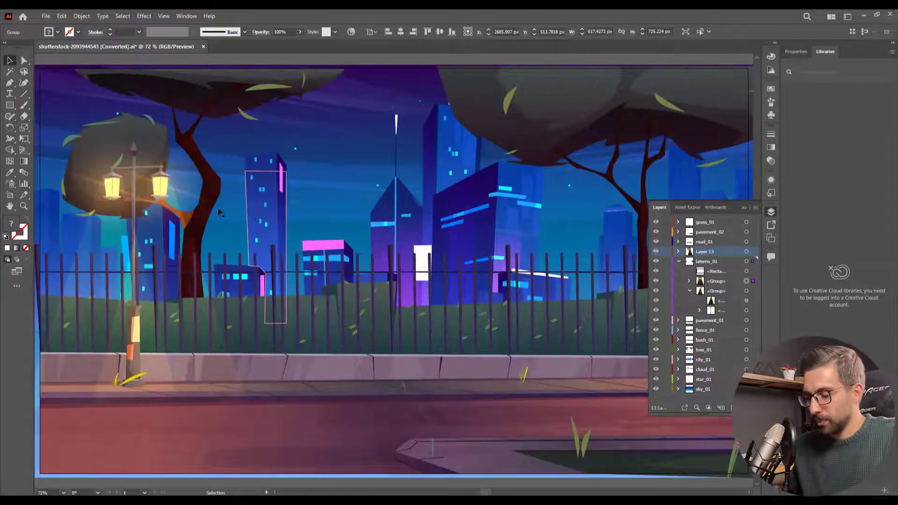
key(ctrl+q)
click(504, 273)
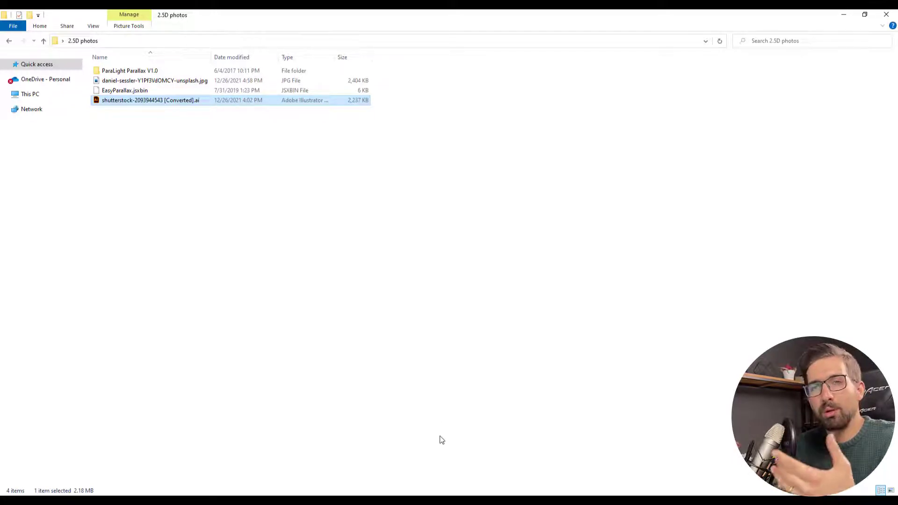
key(alt+Tab)
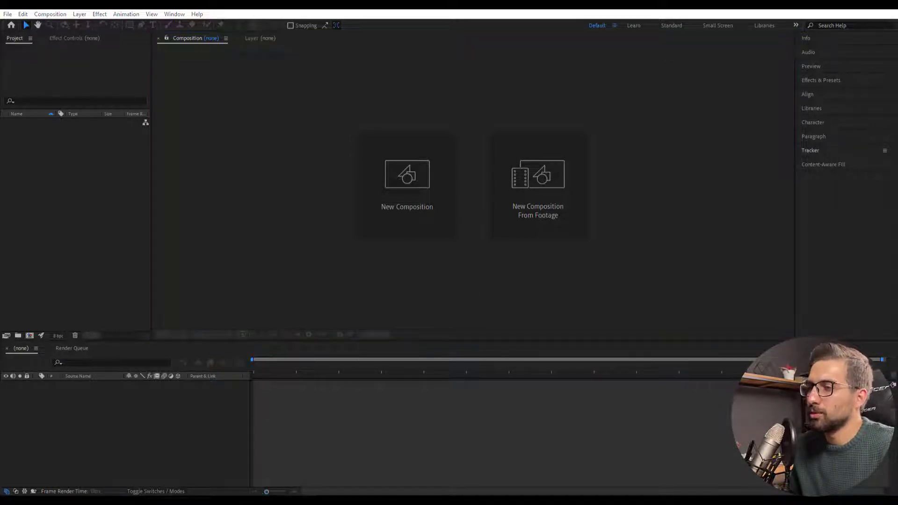
mouse_move(265, 500)
click(205, 459)
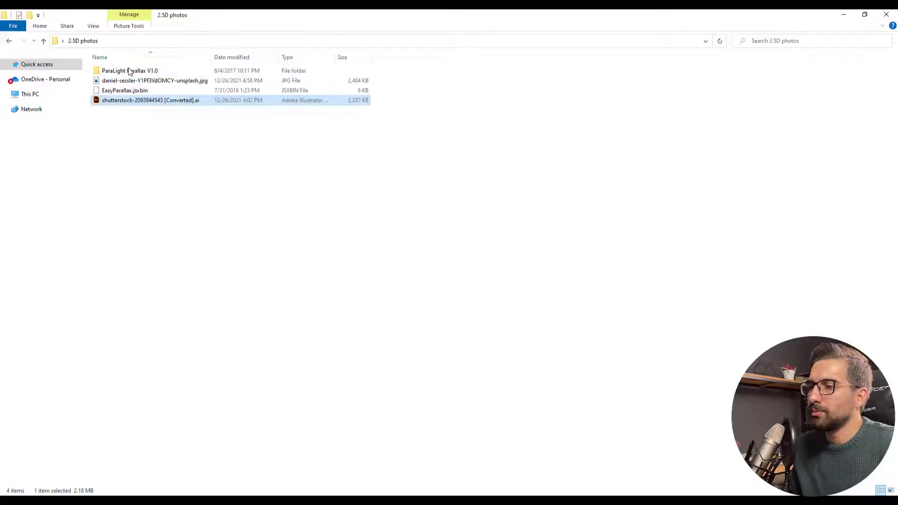
double_click(166, 15)
drag(399, 155, 74, 186)
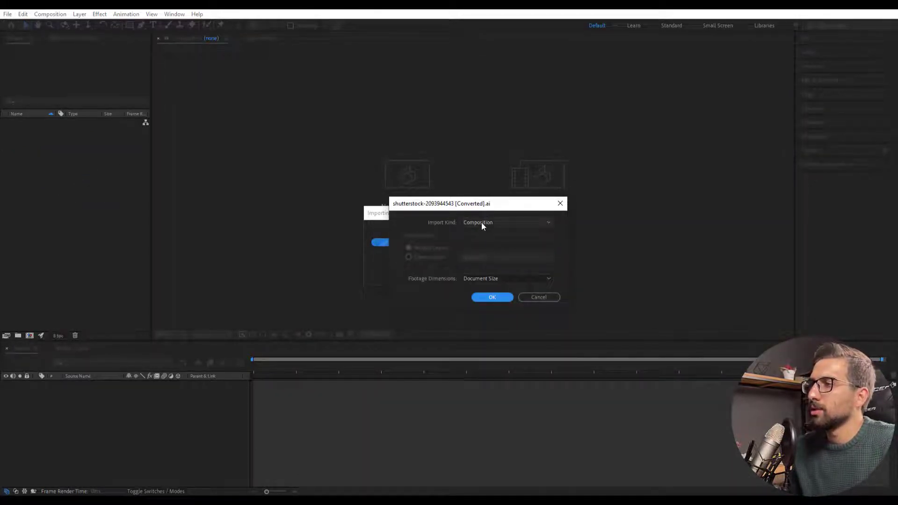
click(481, 223)
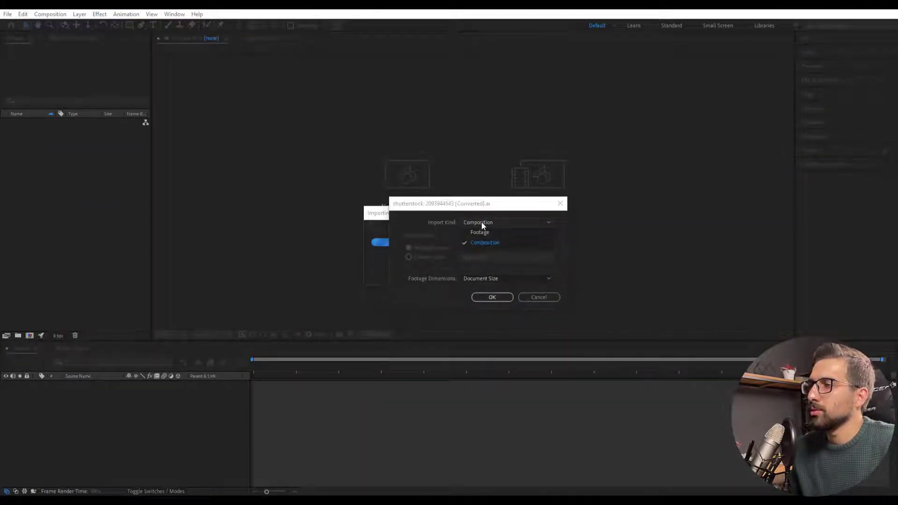
click(489, 245)
click(492, 297)
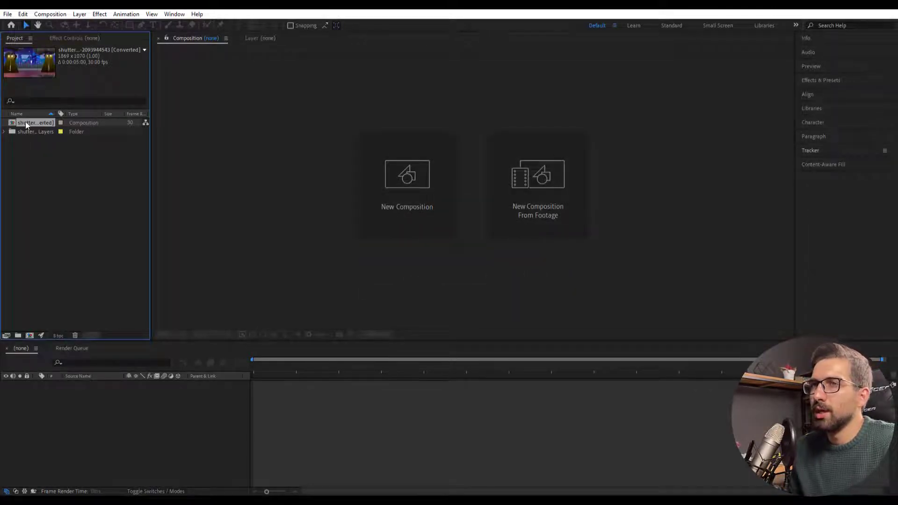
Open the imported night-city composition and check that its Illustrator layers arrived separately.
double_click(26, 121)
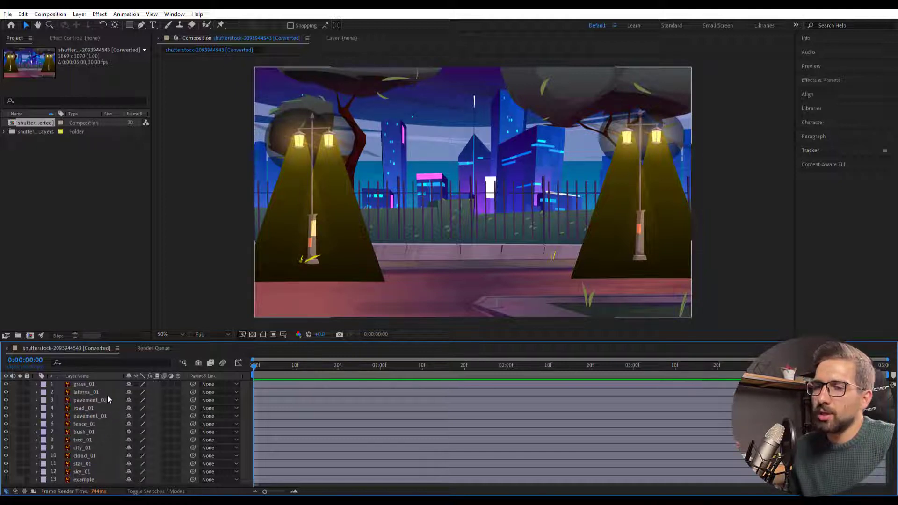
click(62, 172)
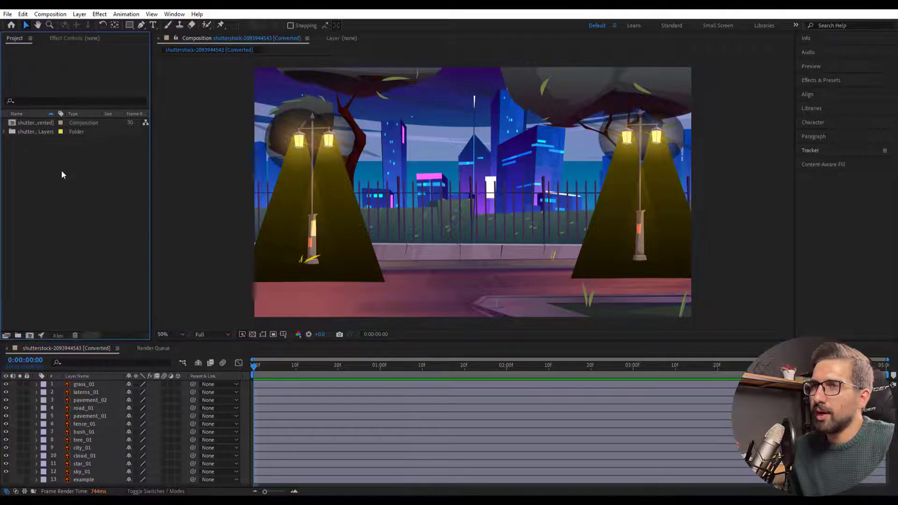
click(68, 407)
click(91, 433)
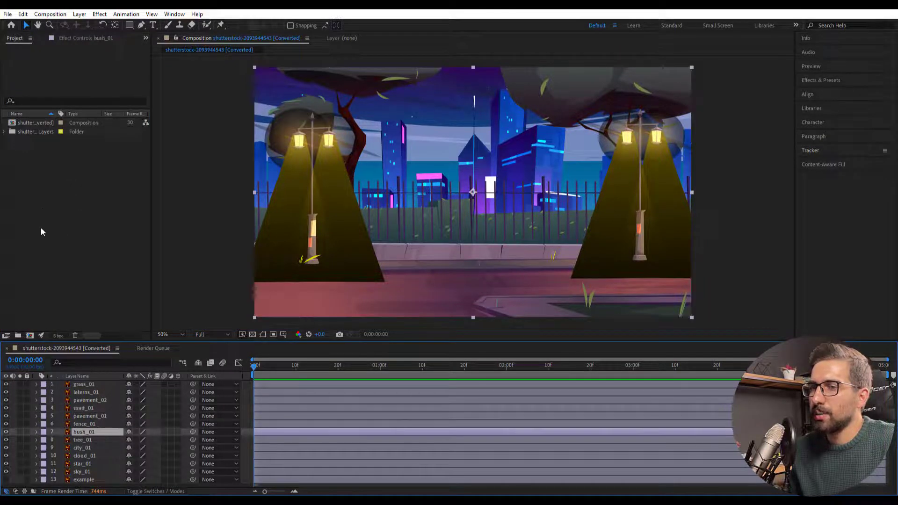
Select the imported composition in the project, open the ParaLight script, and place its window clear of the composition view.
click(40, 123)
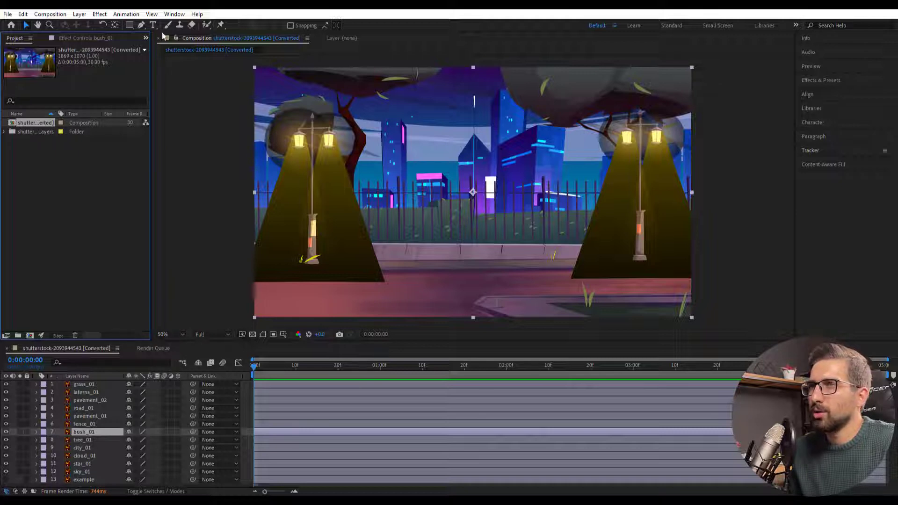
click(177, 15)
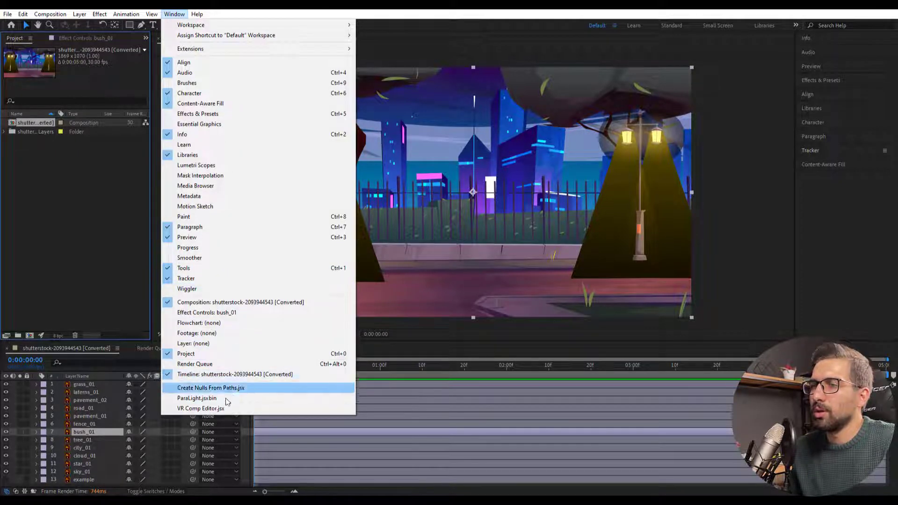
click(197, 400)
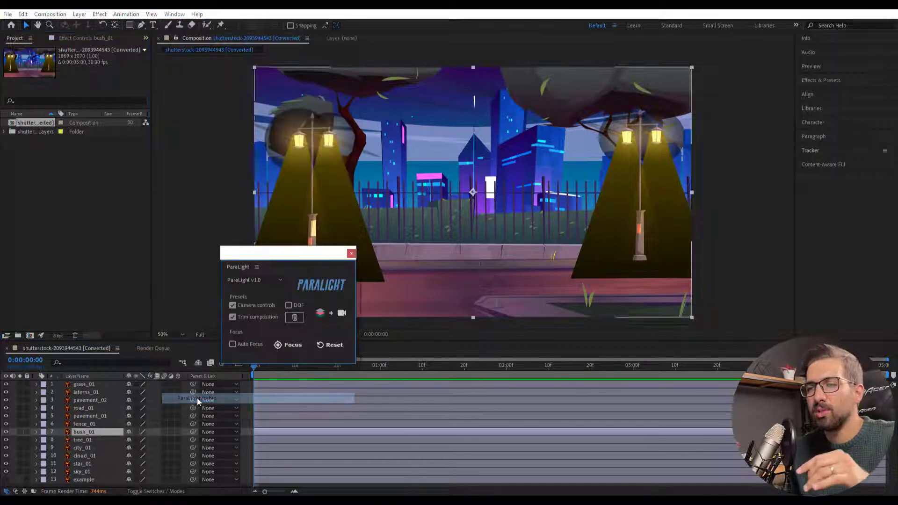
drag(304, 252, 159, 173)
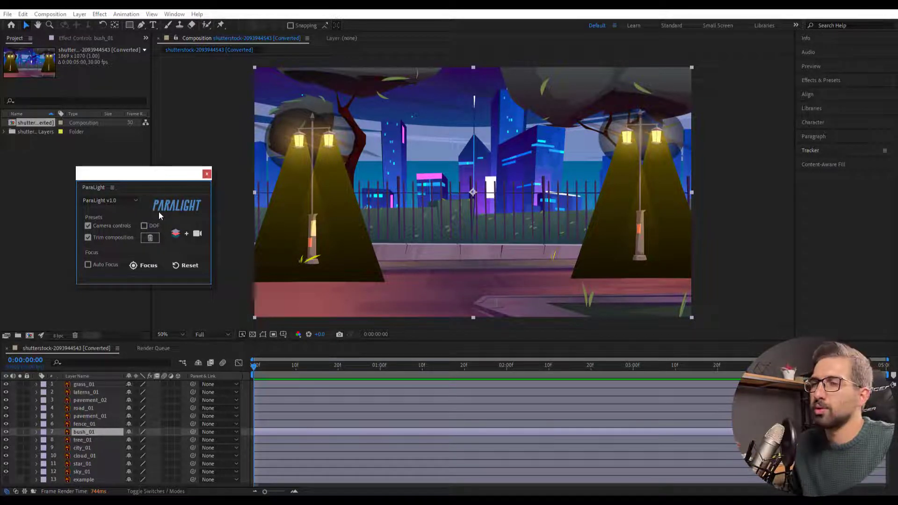
Enable DOF in ParaLight and generate the parallax layers and camera with an animation time of 10.
click(144, 226)
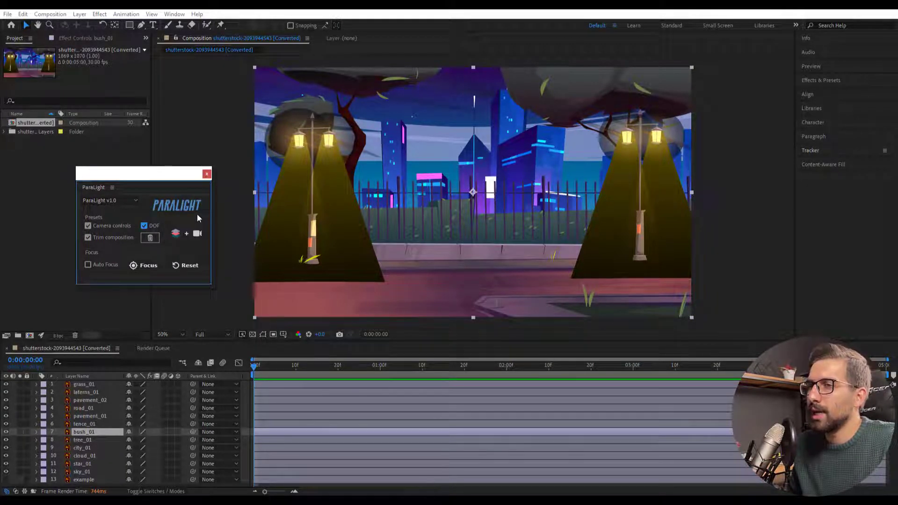
click(190, 230)
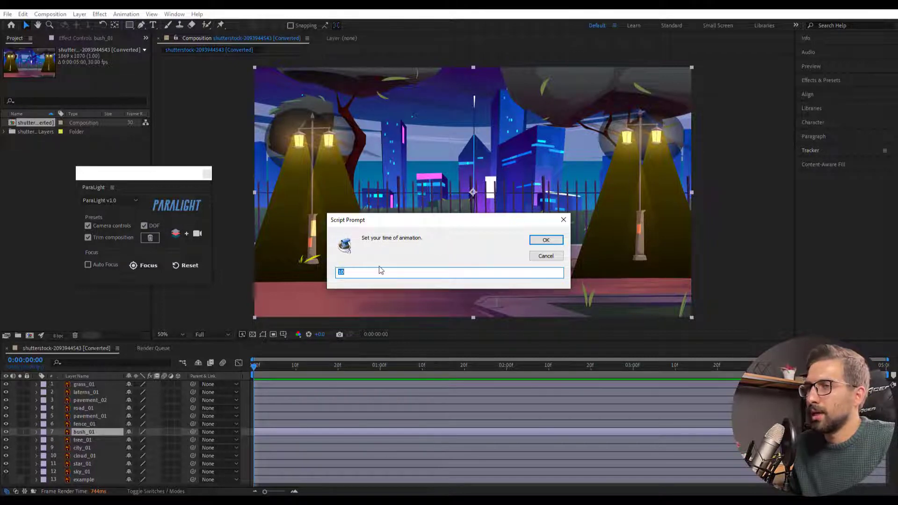
click(545, 240)
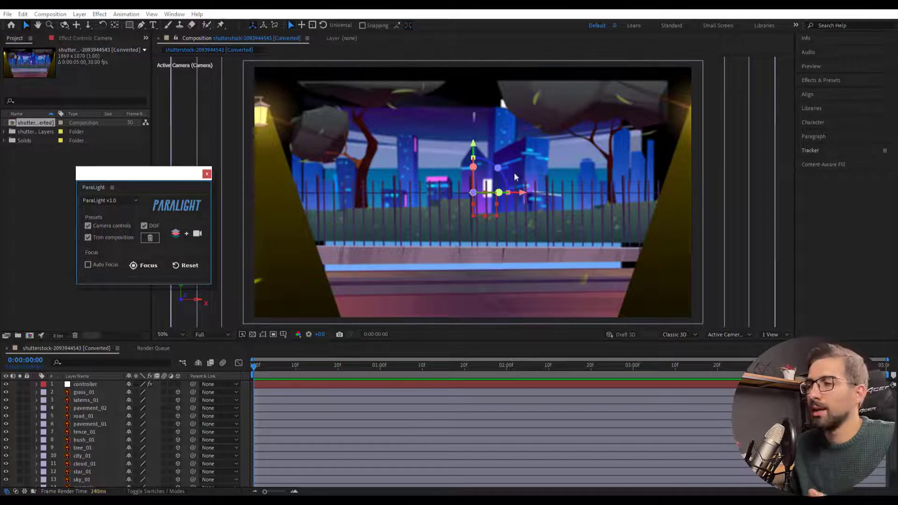
Switch the composition view to Top and examine how the layers are spaced in front of the camera.
key(comma)
key(comma)
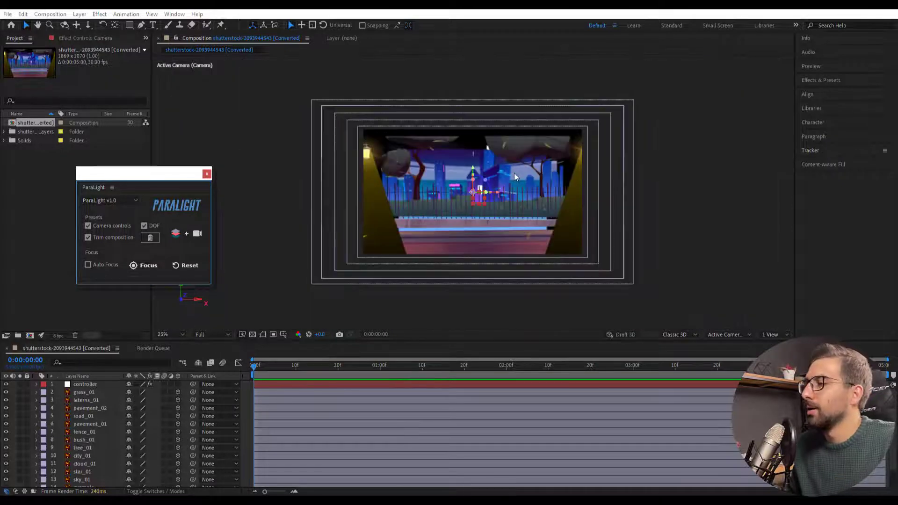
click(725, 335)
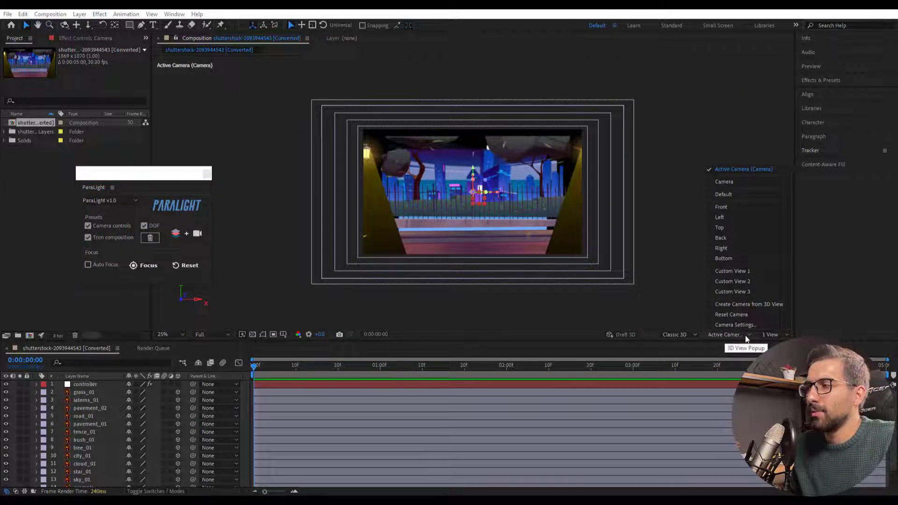
click(726, 228)
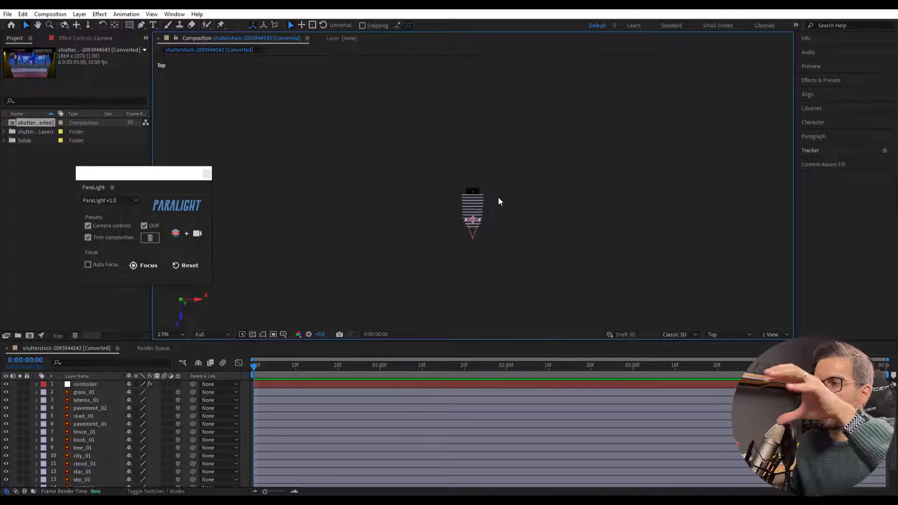
key(period)
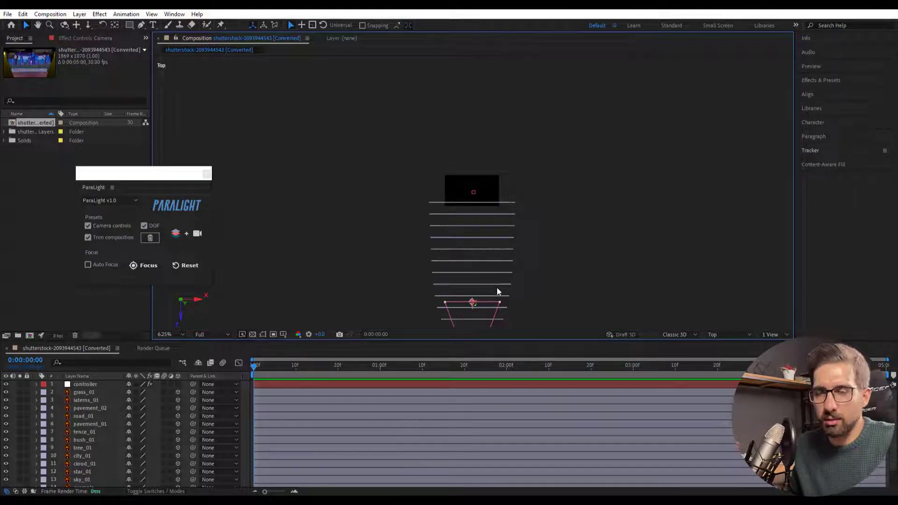
Try an Offset Strength of 221 and a larger Scale Strength on the controller layer, undoing each change.
click(94, 385)
click(89, 38)
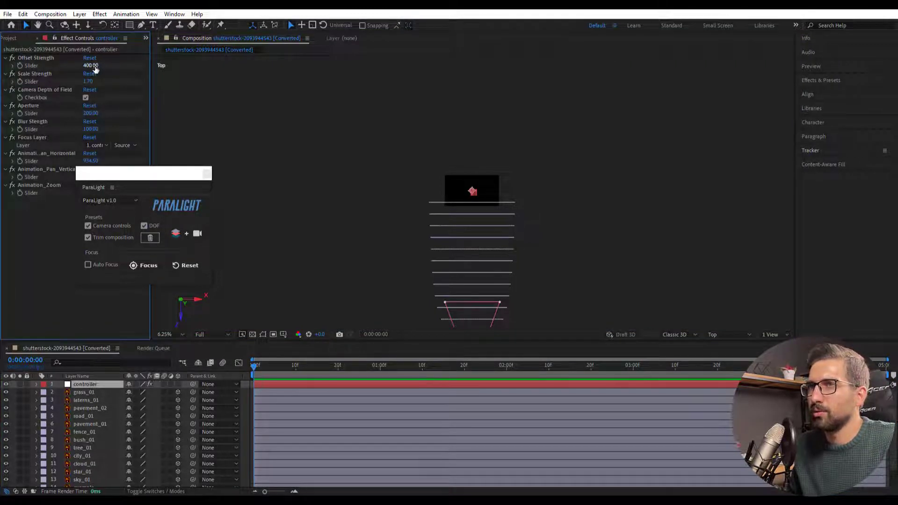
drag(96, 68, 2, 55)
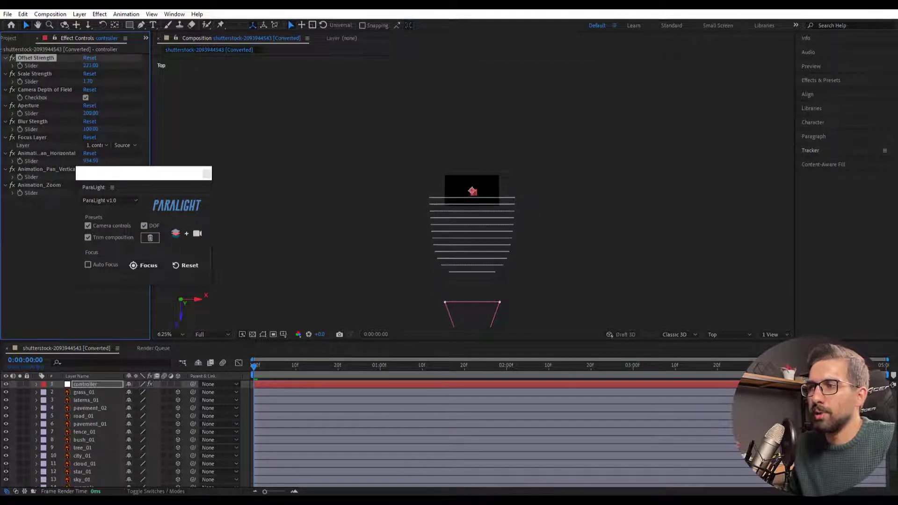
key(ctrl+z)
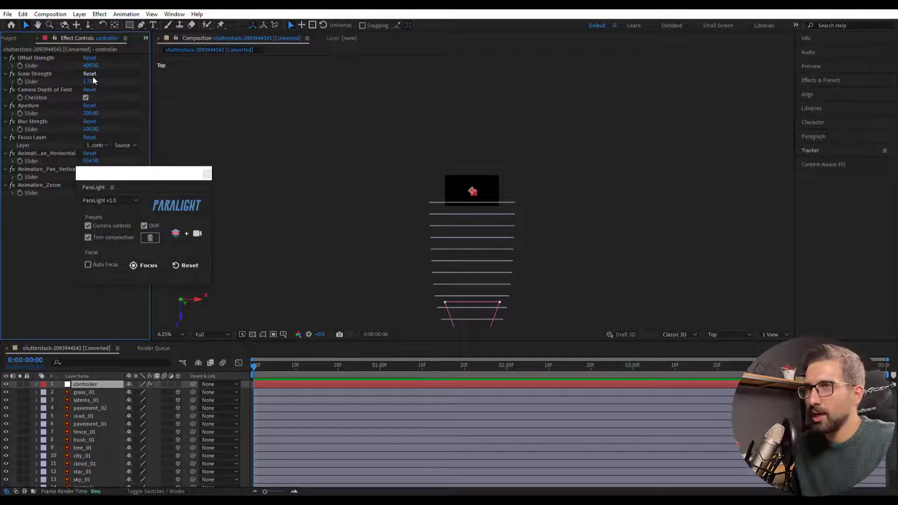
drag(90, 85, 96, 84)
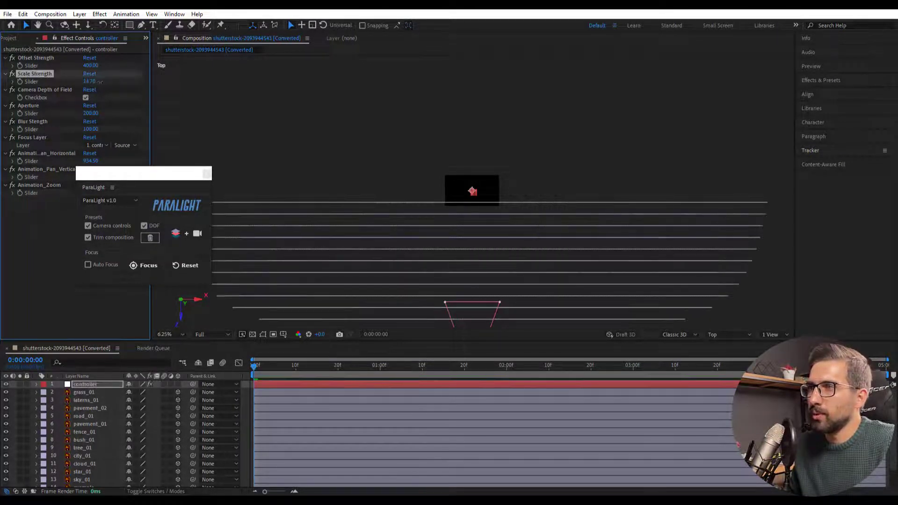
key(ctrl+z)
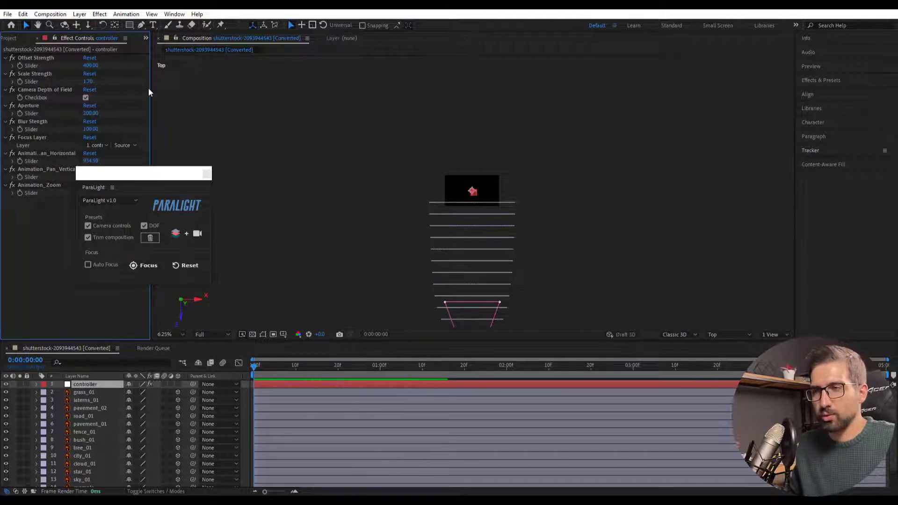
Return the composition view to Active Camera and examine the scene's framing and blur up close.
click(727, 335)
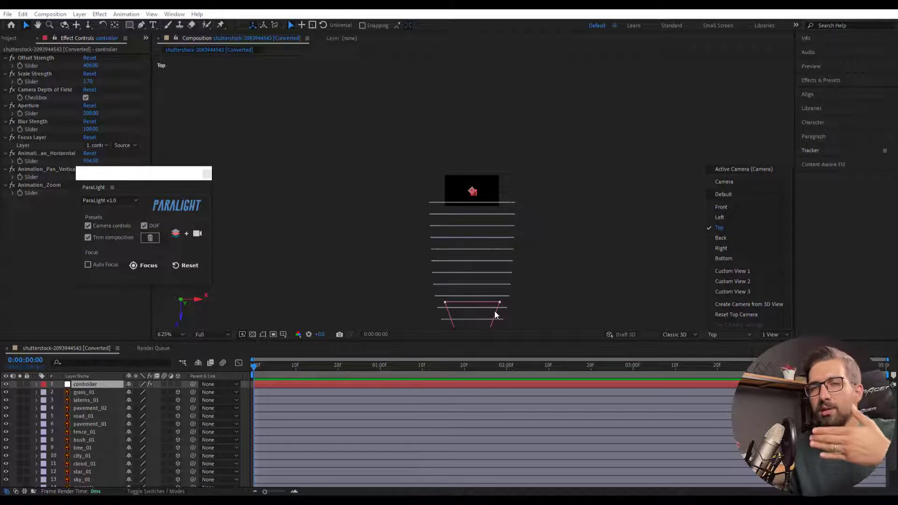
click(747, 170)
scroll(472, 189, up, 5)
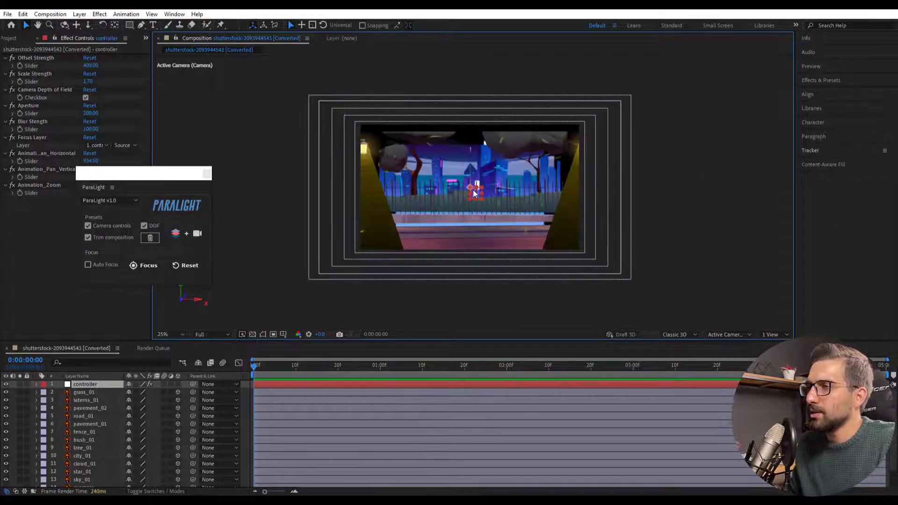
scroll(348, 136, down, 2)
scroll(348, 135, down, 2)
scroll(514, 196, up, 2)
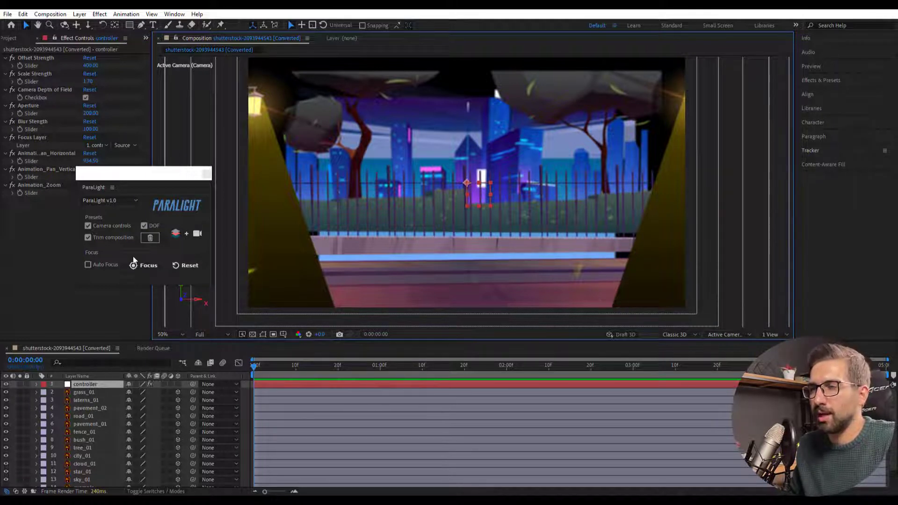
Set the camera focus on the fence_01 layer with ParaLight's Focus command.
click(87, 433)
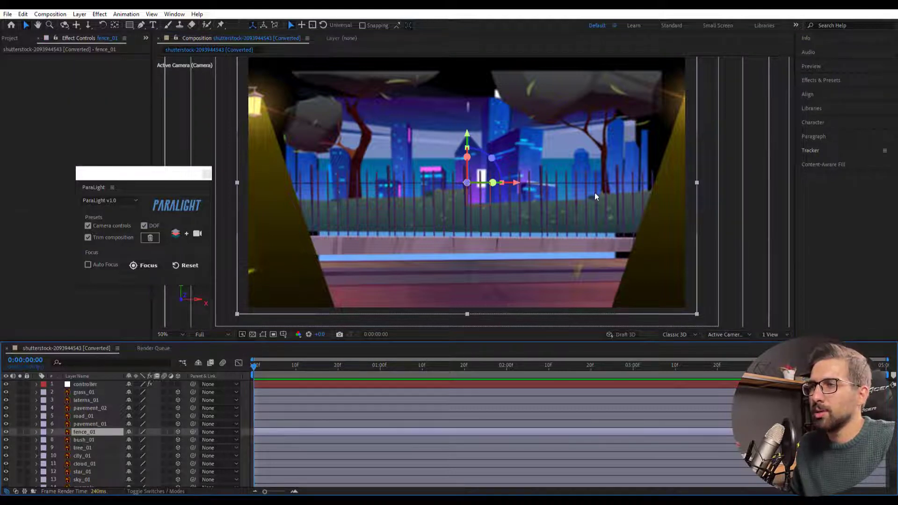
click(143, 265)
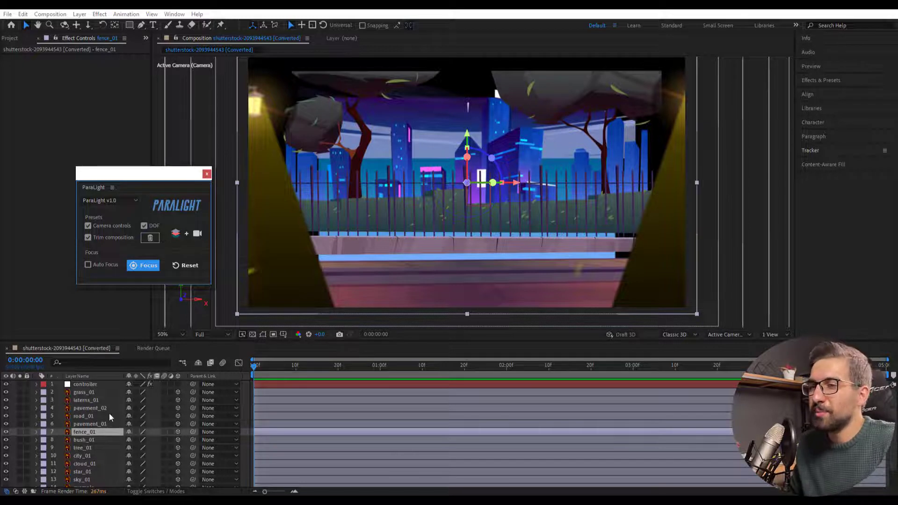
Delete the unneeded example layer below sky_01 from the composition.
click(94, 479)
scroll(94, 479, down, 2)
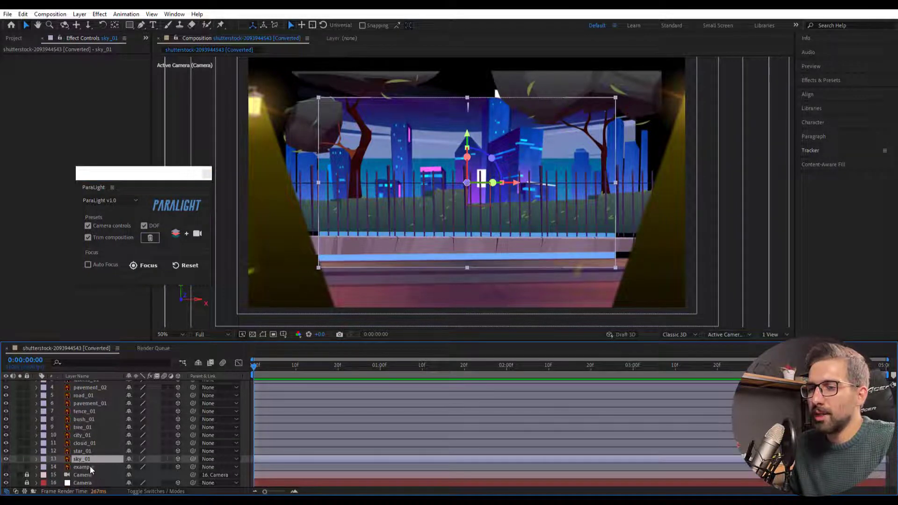
click(94, 466)
key(Delete)
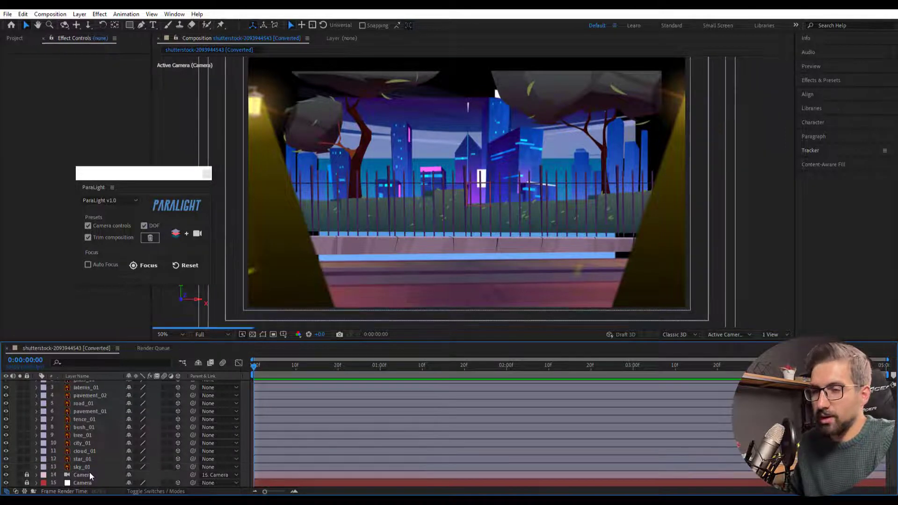
Scale up the background layers from city_01 to sky_01 together until they extend well beyond the frame.
click(86, 467)
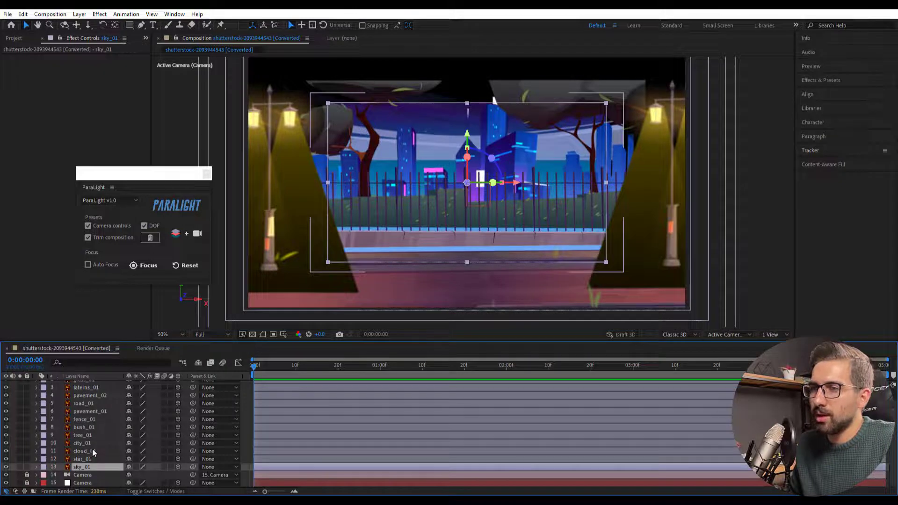
click(92, 449)
click(91, 436)
click(90, 443)
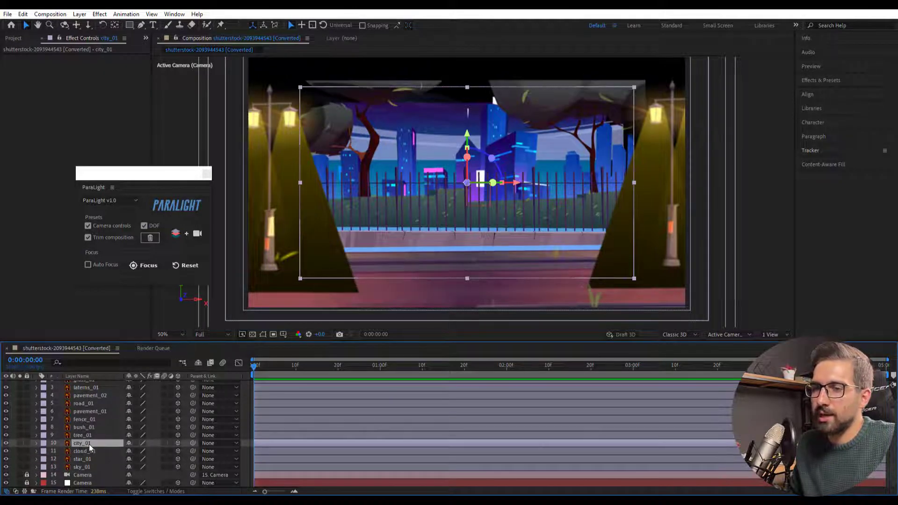
shift+click(91, 467)
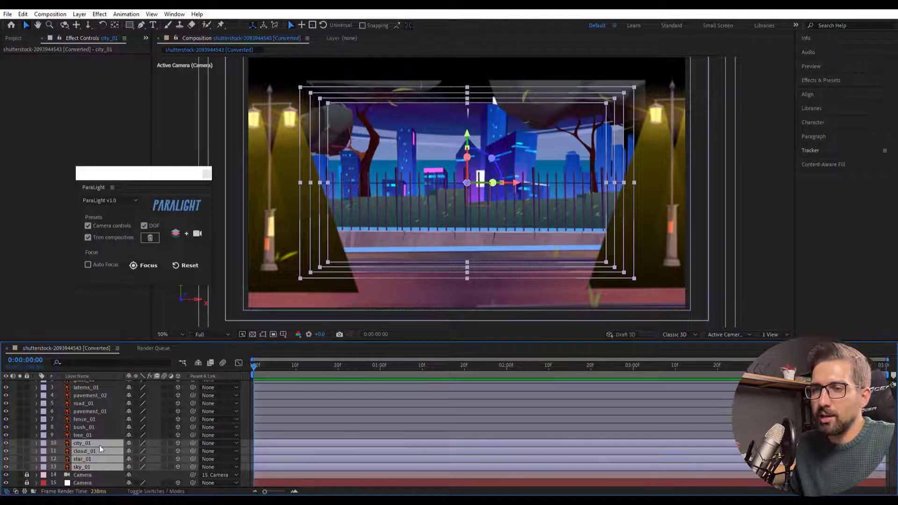
key(s)
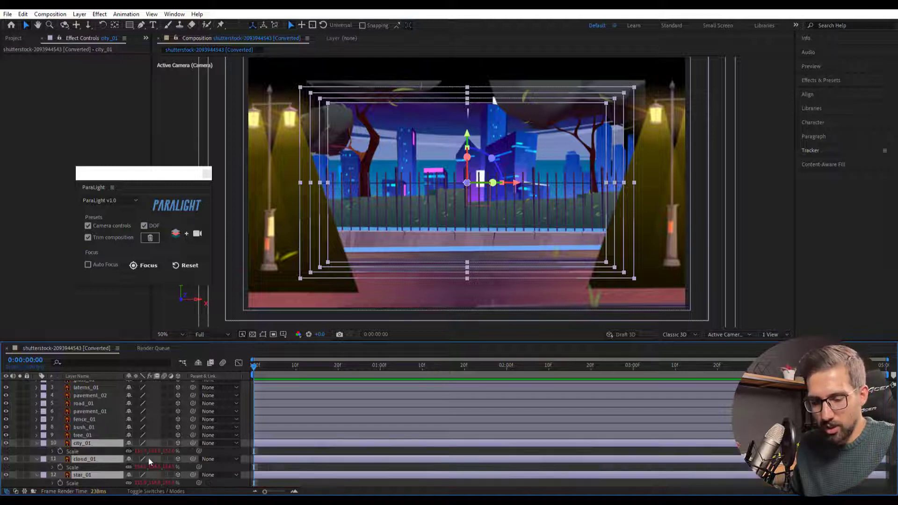
drag(141, 451, 358, 438)
scroll(580, 255, down, 2)
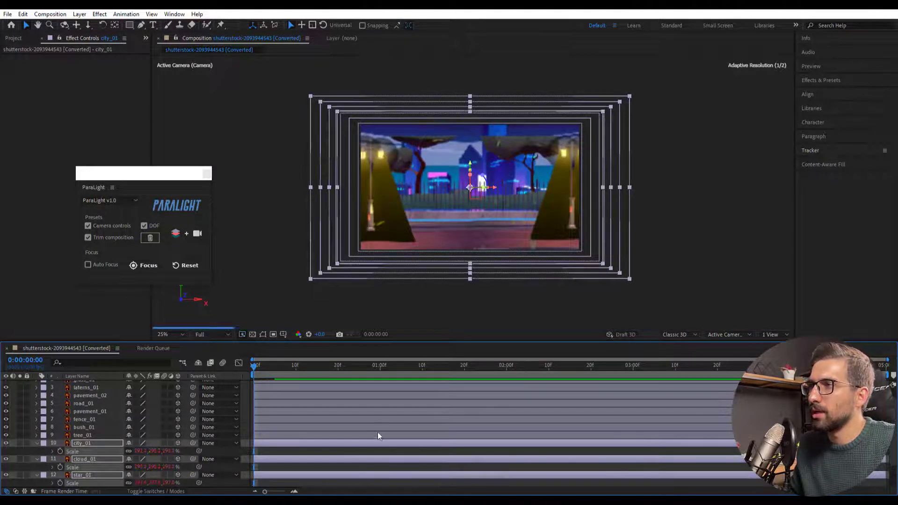
click(37, 443)
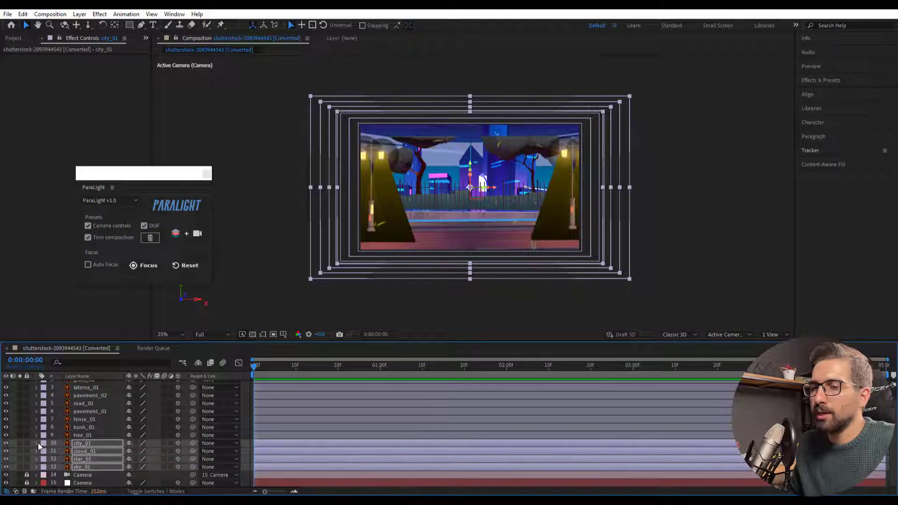
Enlarge the tree_01 layer until its artwork spans the whole camera frame.
click(102, 435)
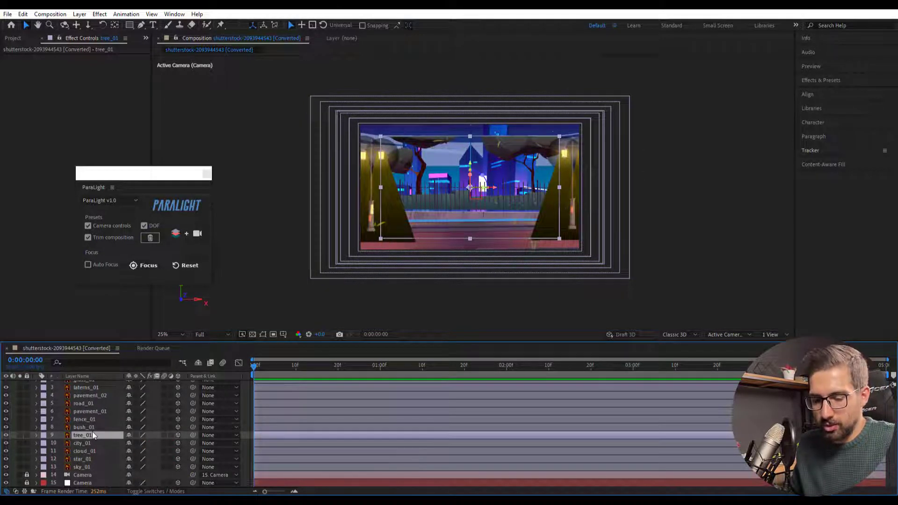
key(s)
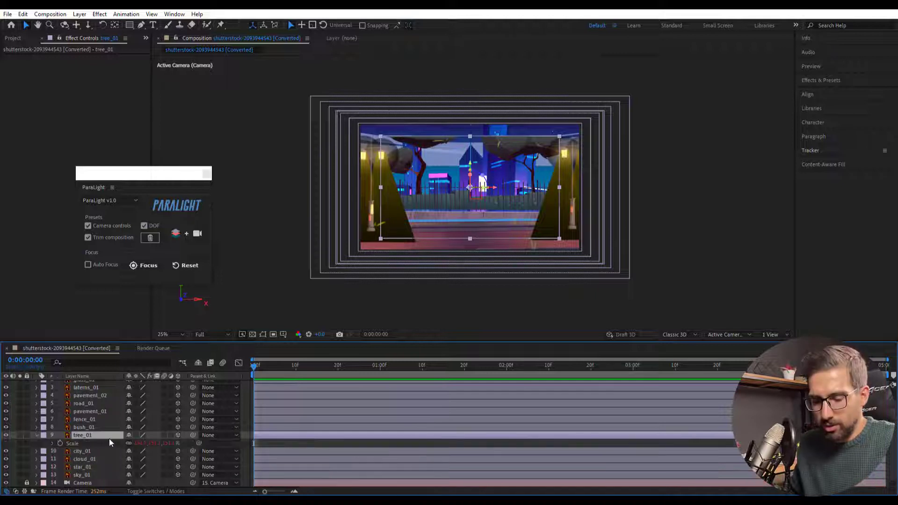
drag(139, 446, 155, 445)
click(90, 436)
key(ctrl+z)
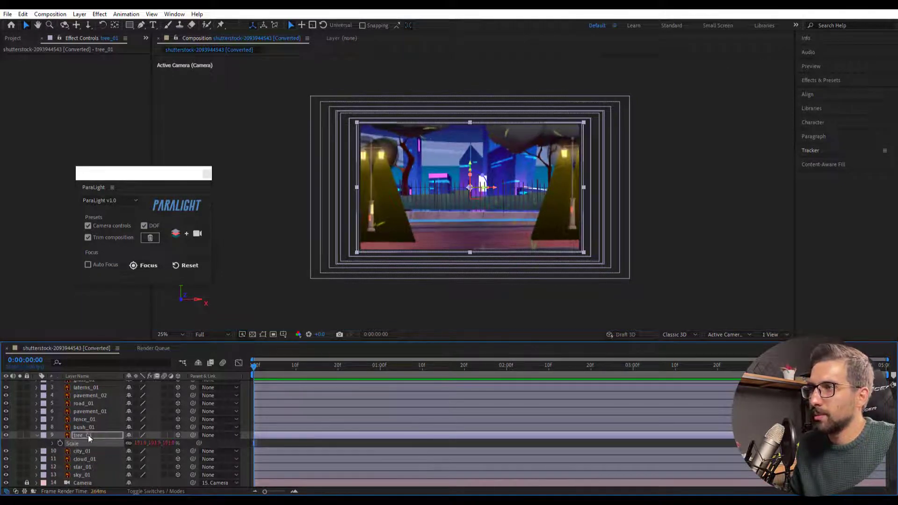
click(37, 435)
Enlarge the bush_01 layer past the frame edges, hiding the laterns_01 layer to judge the coverage.
click(117, 429)
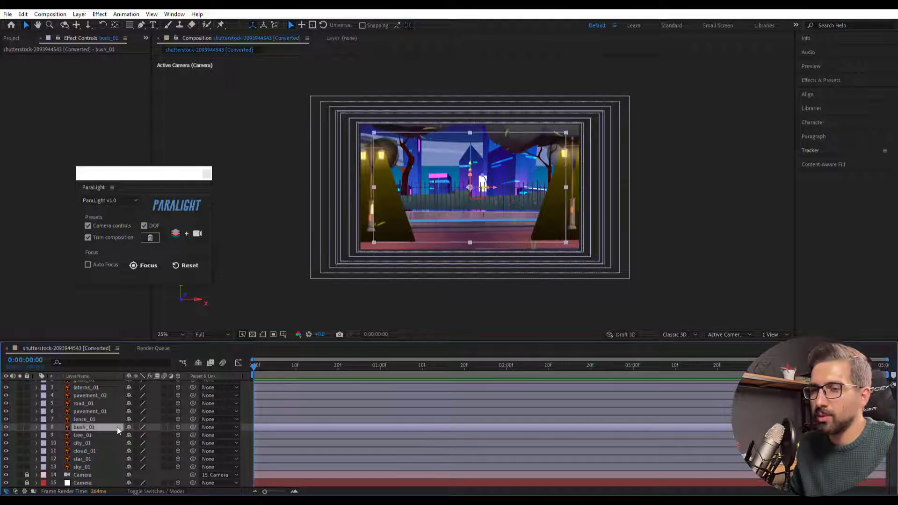
key(s)
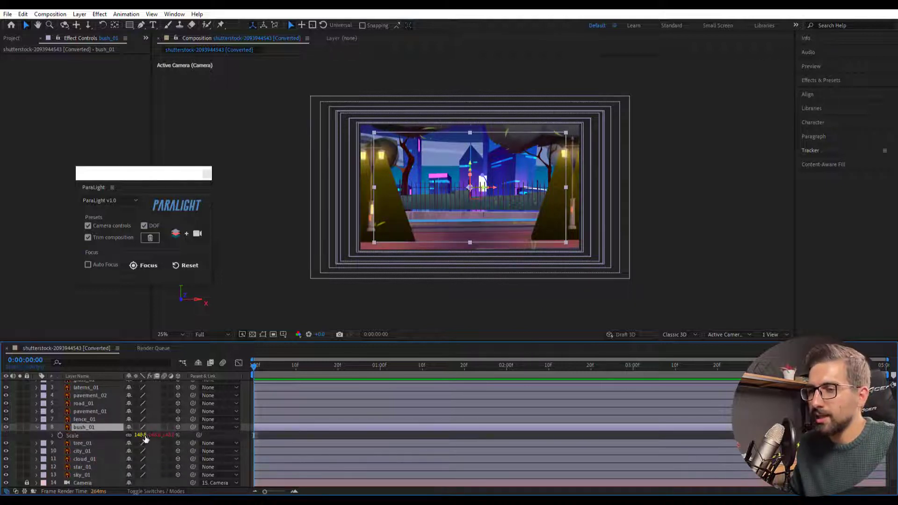
drag(140, 437, 194, 435)
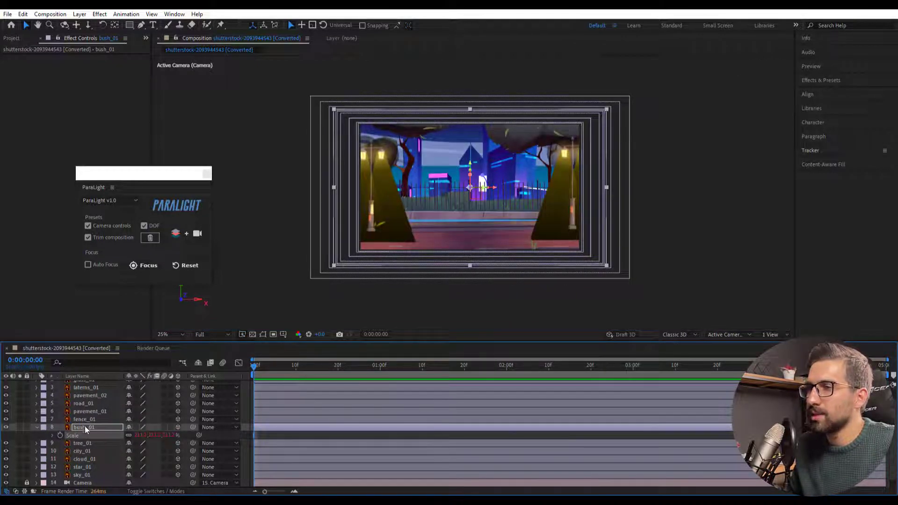
click(6, 388)
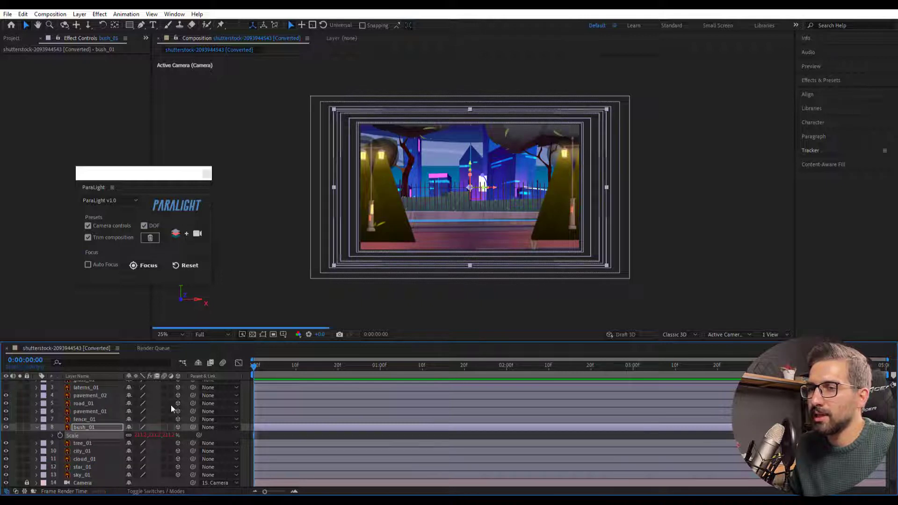
scroll(482, 194, up, 2)
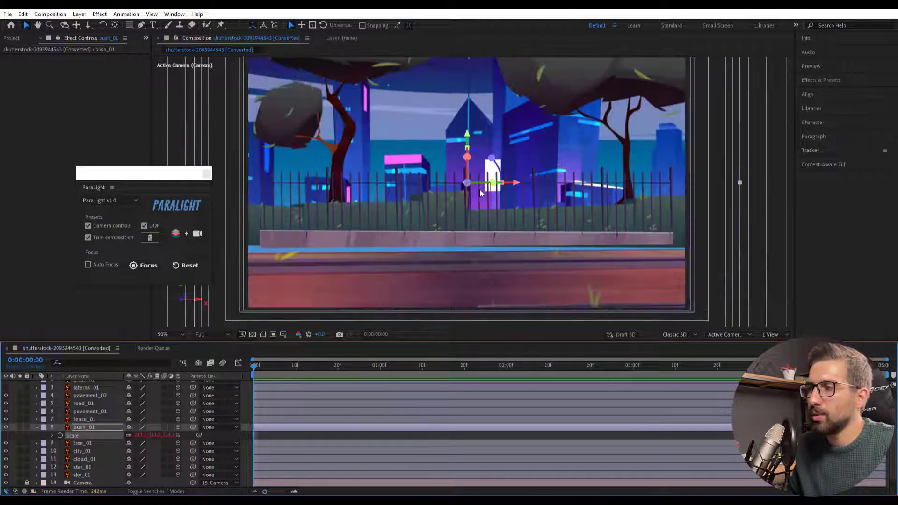
mouse_move(140, 435)
mouse_down()
mouse_move(150, 436)
mouse_move(130, 428)
mouse_up()
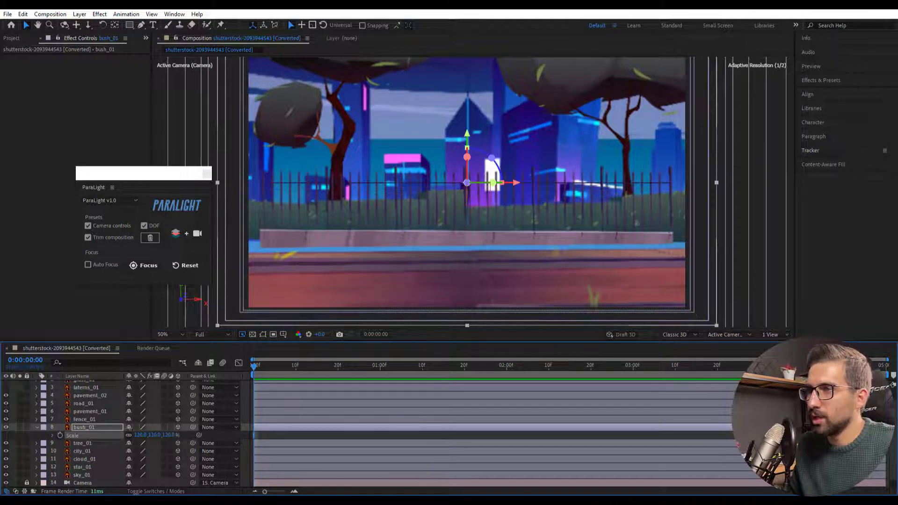
Scale up the fence_01 and road_01 layers so both extend past the sides of the frame.
click(93, 419)
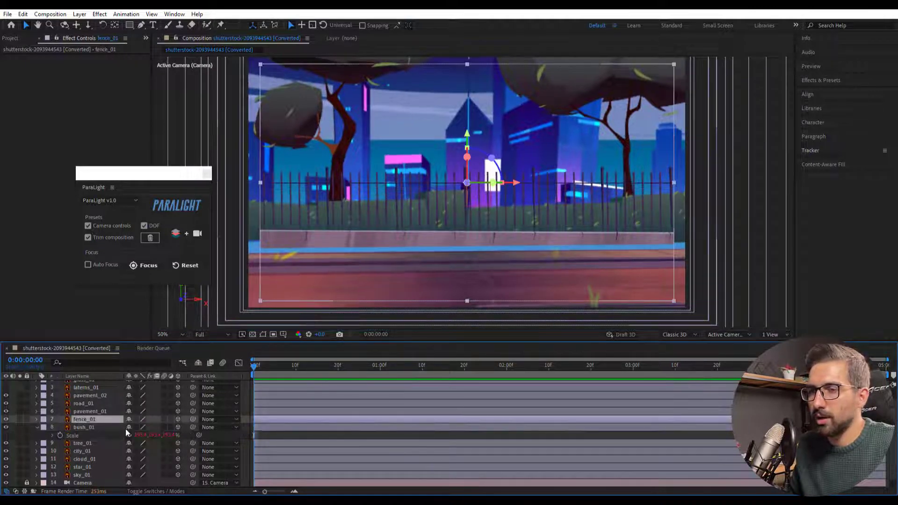
key(s)
drag(134, 426, 123, 425)
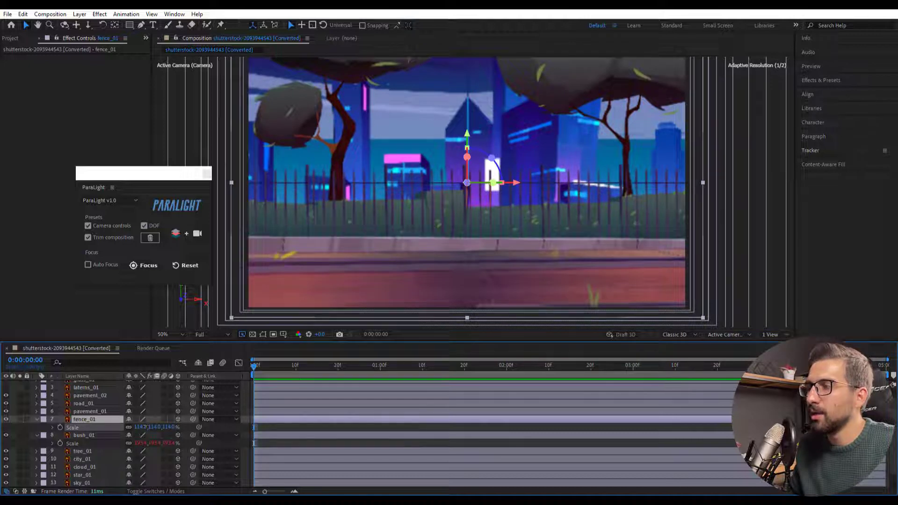
click(93, 402)
key(s)
drag(145, 411, 155, 413)
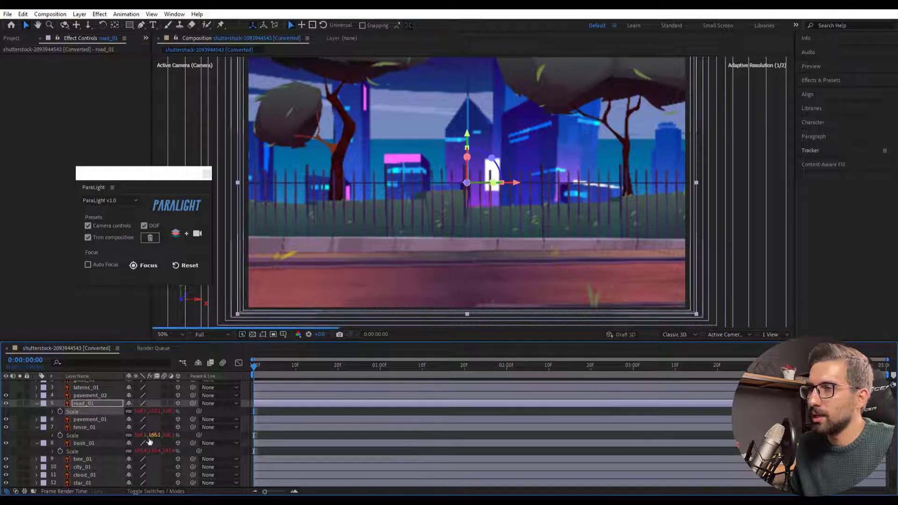
Resize the pavement_02 layer and shift it slightly right and down in the scene.
click(86, 396)
key(s)
drag(142, 405, 136, 405)
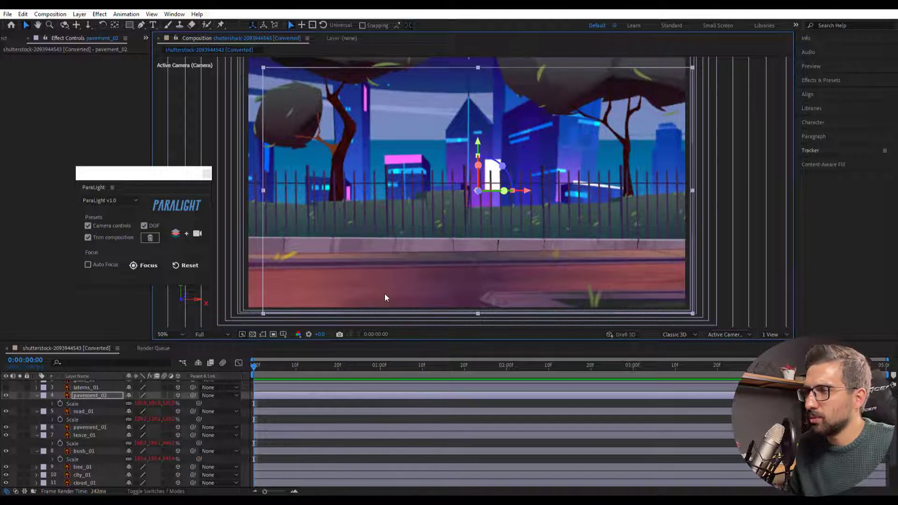
Collapse the scale properties of the pavement_02, road_01, fence_01 and bush_01 layers.
click(38, 396)
click(37, 404)
click(43, 420)
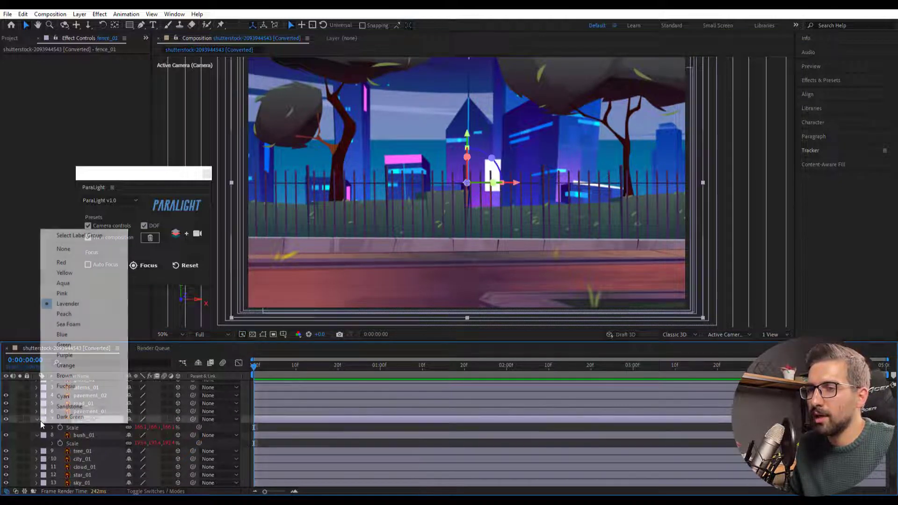
click(33, 426)
click(37, 419)
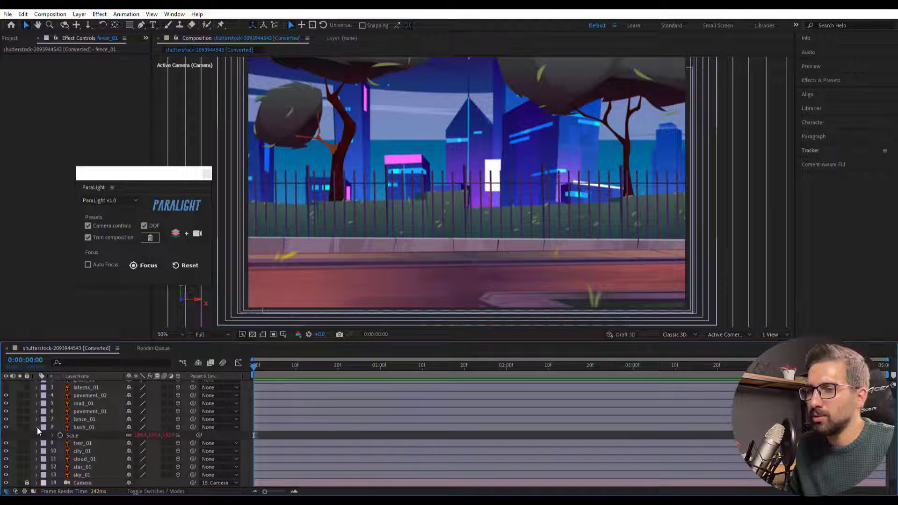
click(37, 427)
Toggle the grass_01 layer's visibility off and on to examine what it contributes to the scene.
click(86, 395)
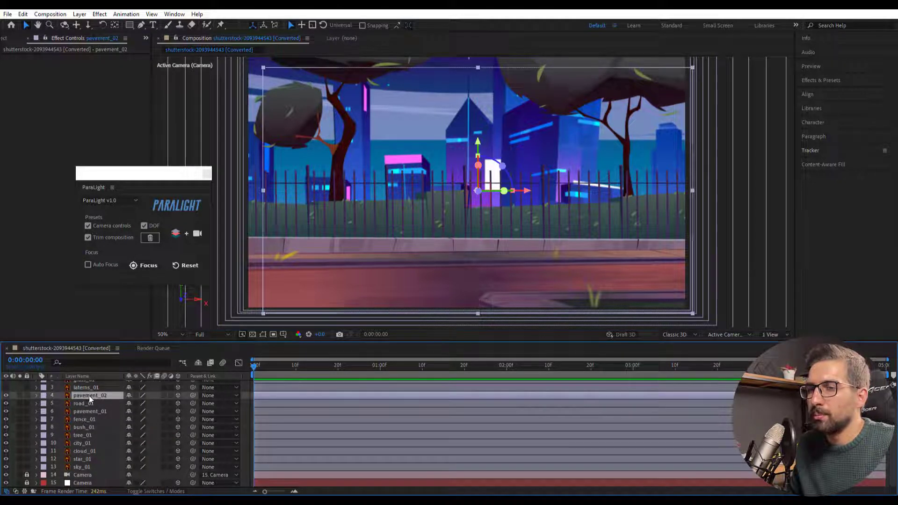
scroll(91, 394, up, 1)
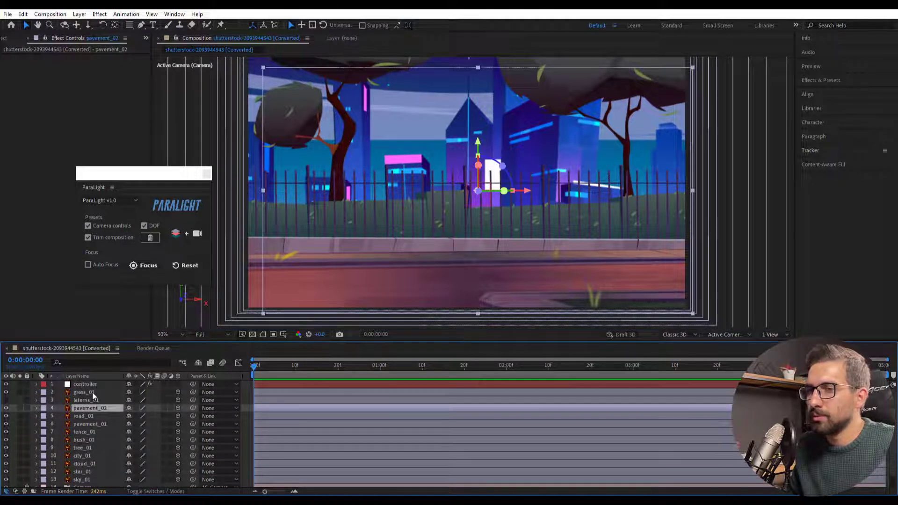
click(92, 392)
click(5, 392)
click(5, 393)
click(5, 393)
click(6, 392)
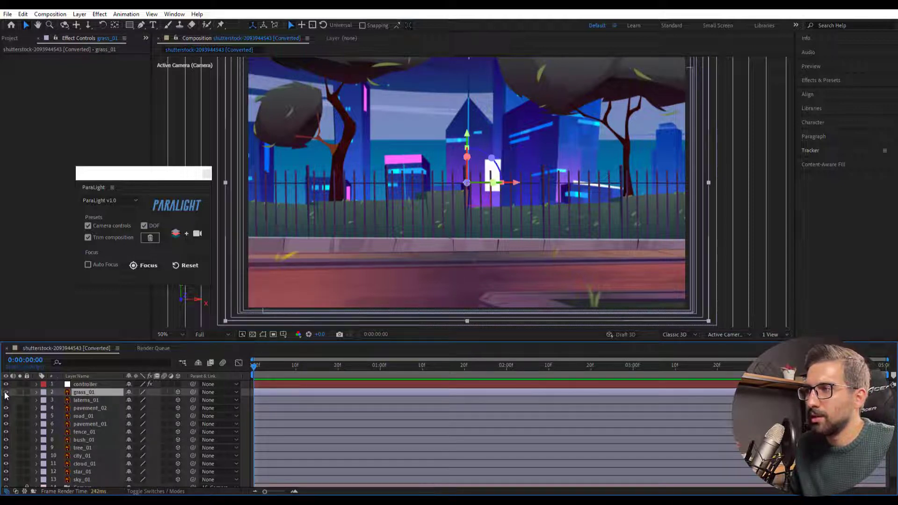
click(6, 394)
click(6, 394)
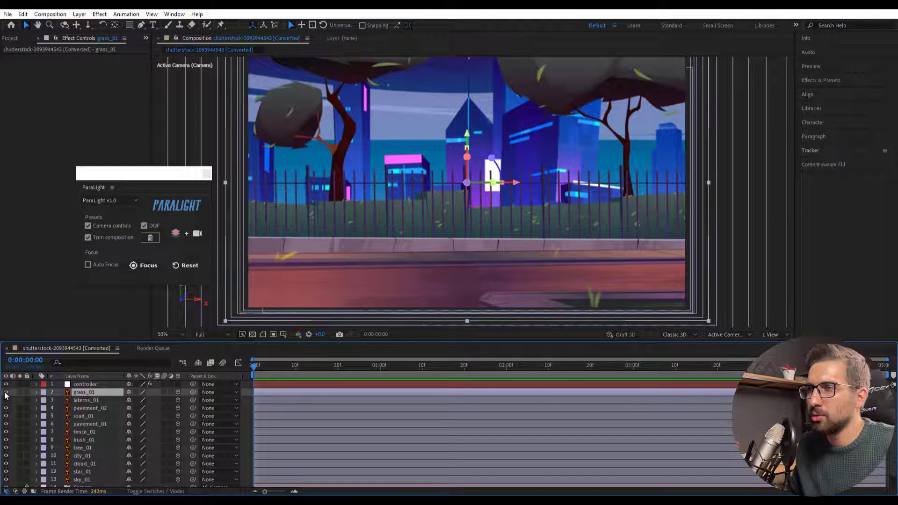
Show the laterns_01 layer again, try the Lighten blending mode on it, and settle on Screen.
click(95, 401)
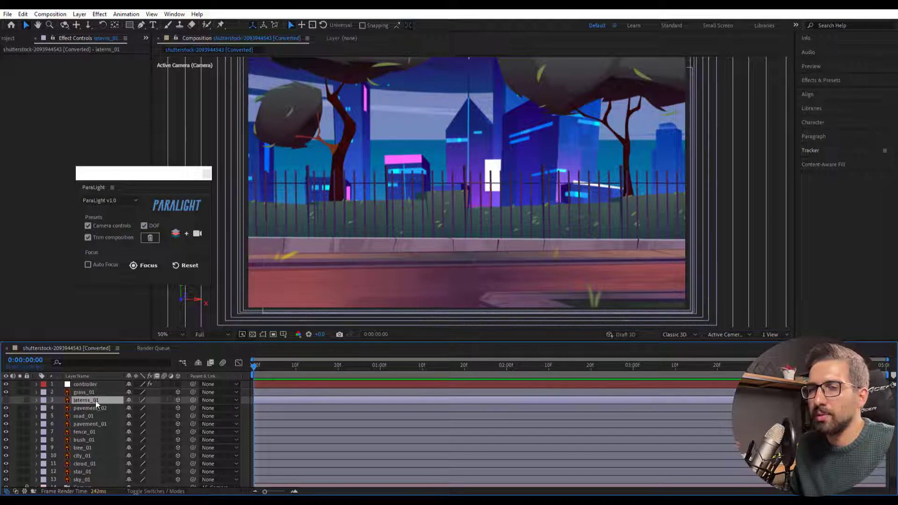
click(6, 400)
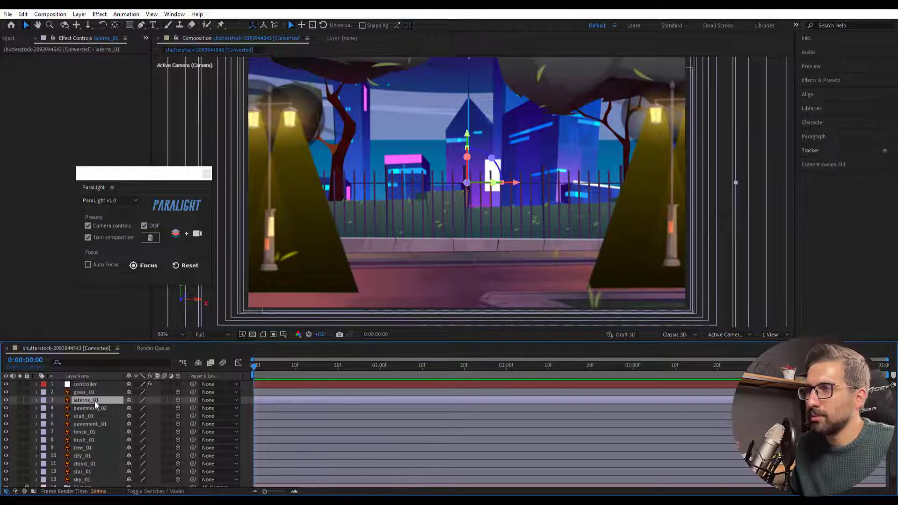
click(159, 492)
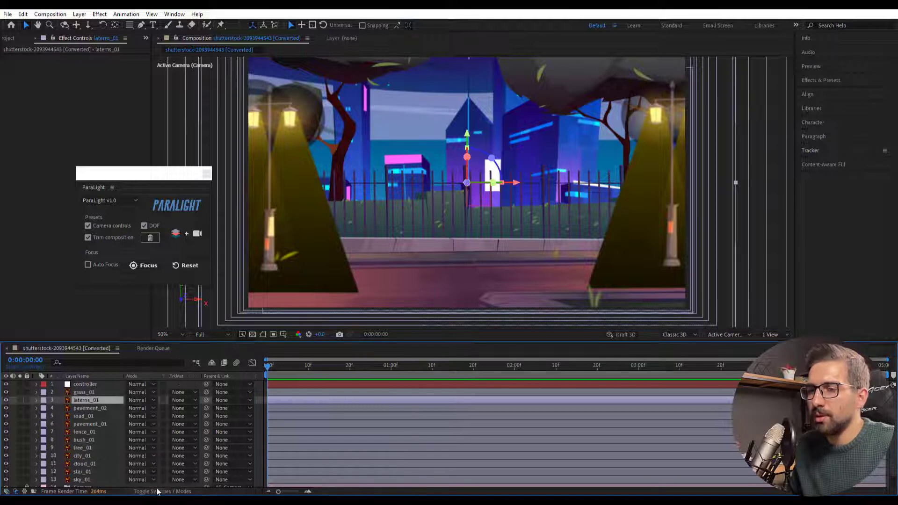
click(150, 401)
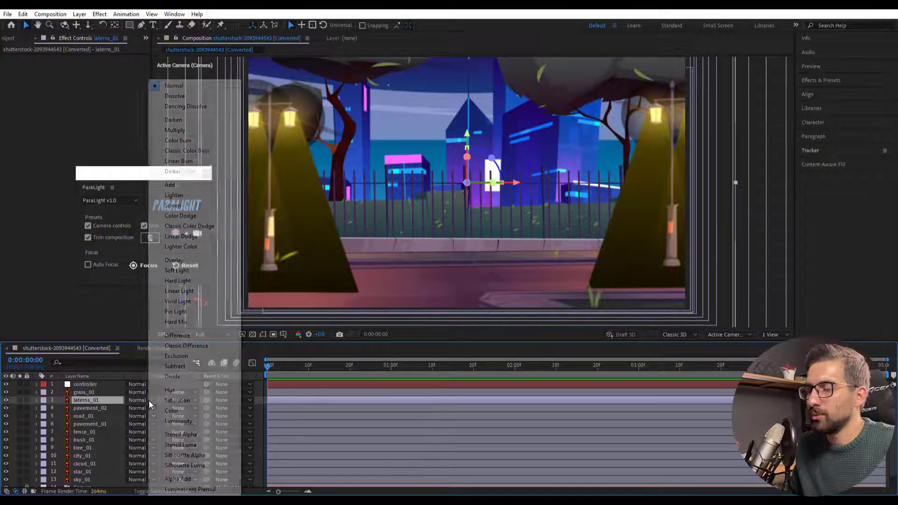
click(189, 201)
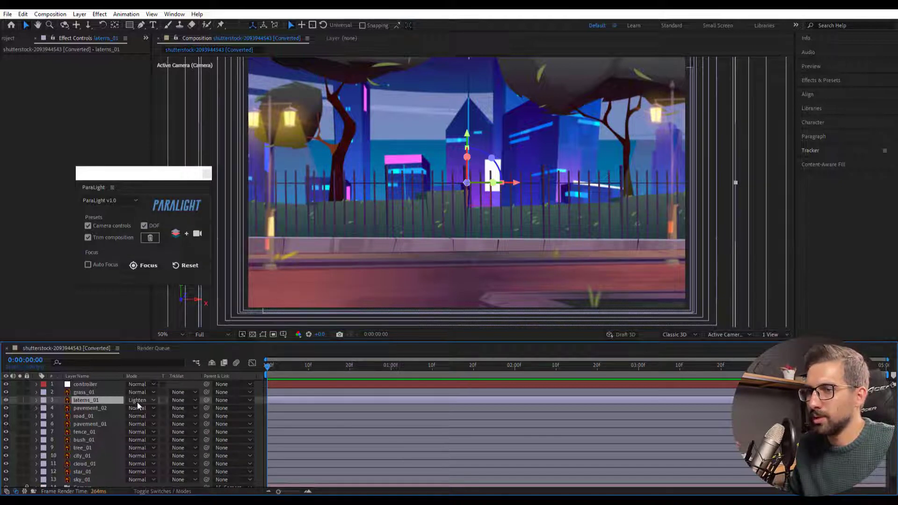
click(138, 401)
click(190, 205)
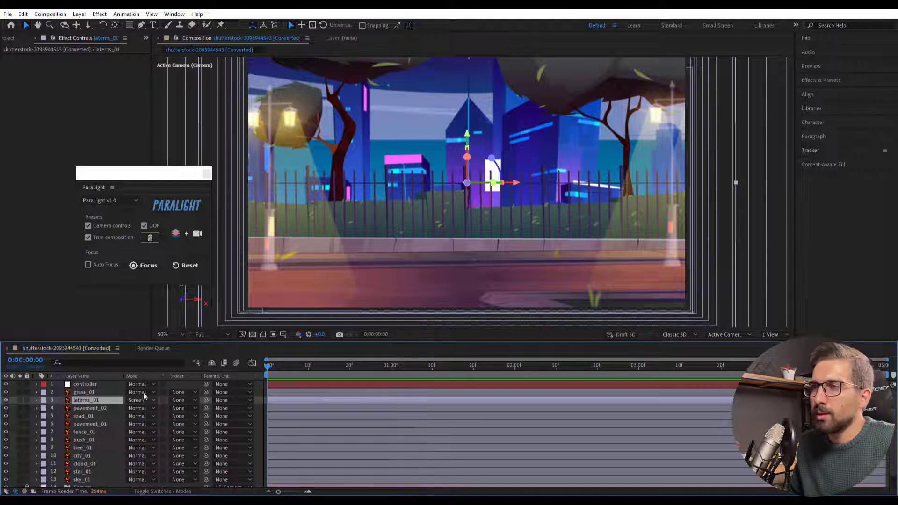
Scale down the laterns_01 layer so both street lamps sit inside the frame and nudge it slightly down.
key(s)
drag(139, 411, 130, 409)
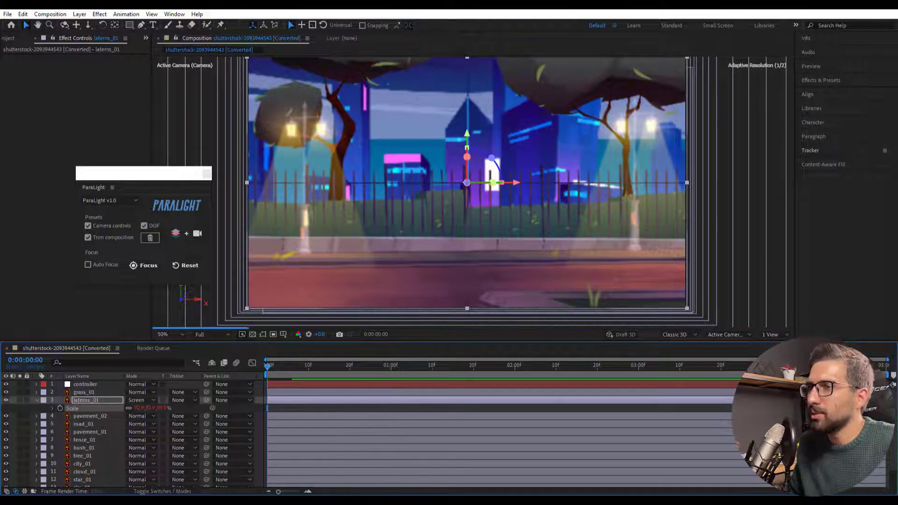
drag(616, 210, 627, 230)
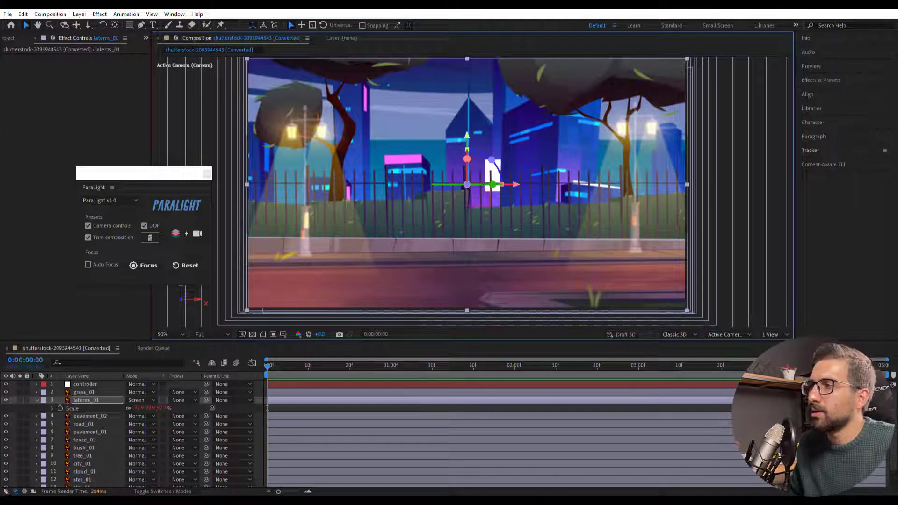
Rotate the laterns_01 layer slightly around its Y axis, adjust its height, and check the lamps' placement.
drag(493, 185, 505, 240)
drag(467, 135, 467, 134)
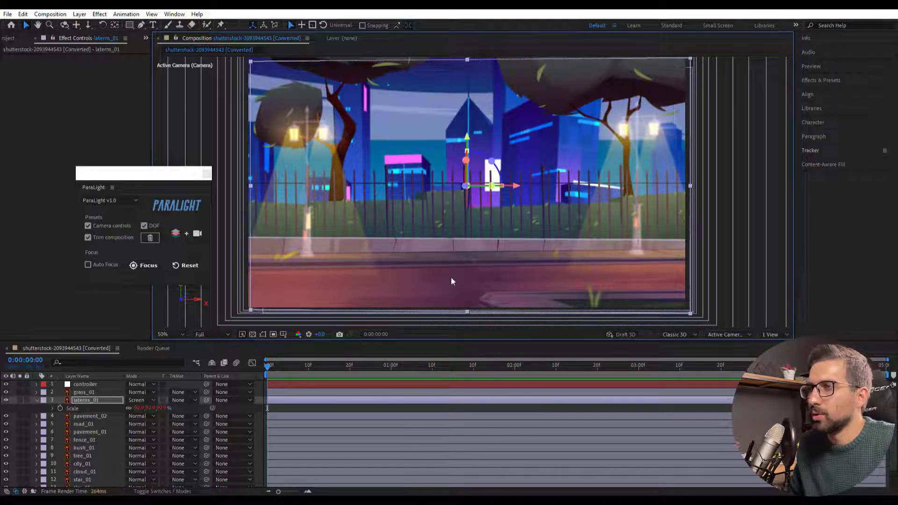
scroll(425, 215, down, 2)
scroll(420, 215, up, 2)
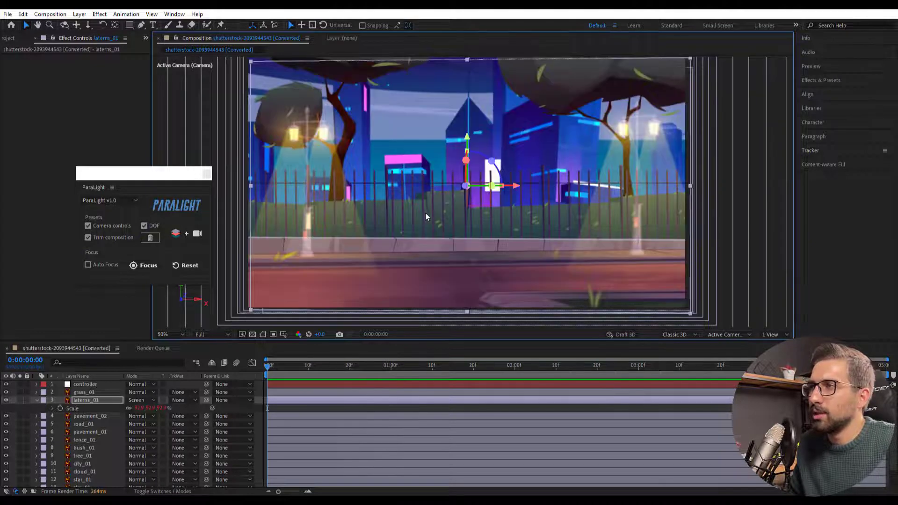
Collapse the laterns_01 layer, select the controller layer to show its sliders, and move the ParaLight window below them.
click(37, 400)
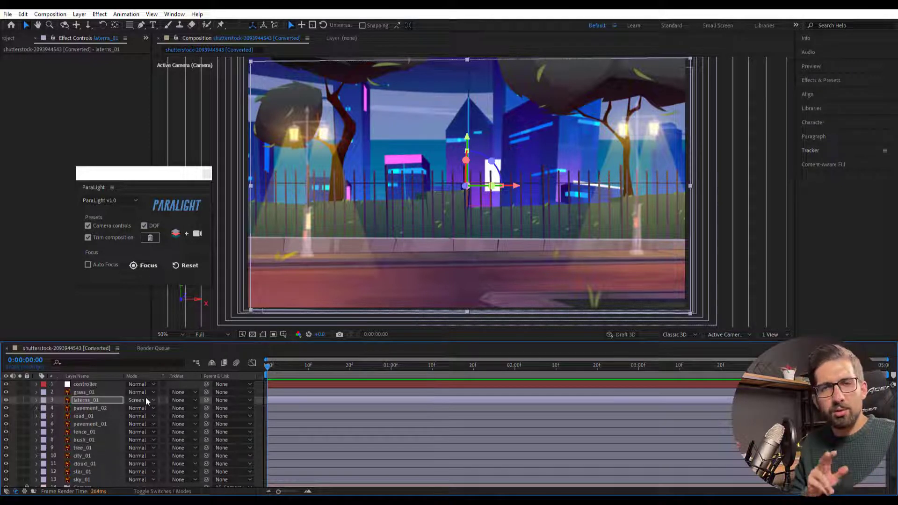
click(100, 378)
click(102, 378)
click(101, 383)
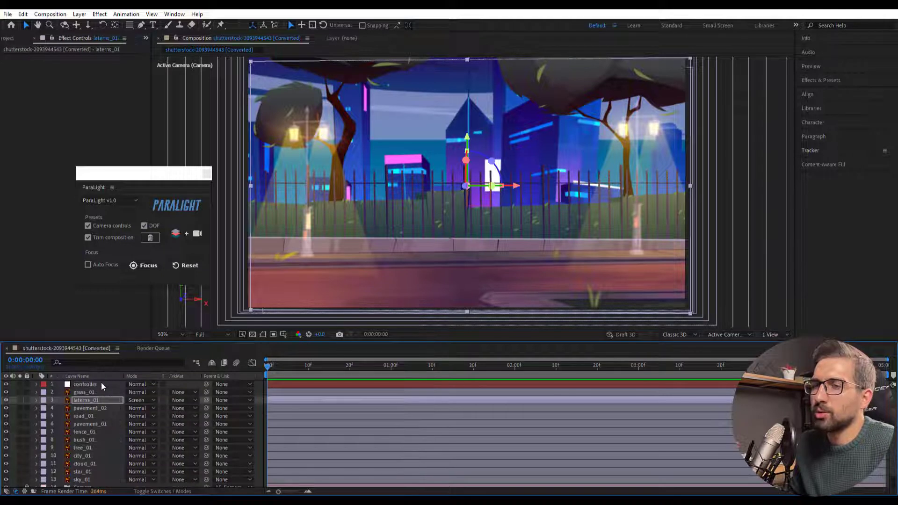
drag(132, 164, 223, 162)
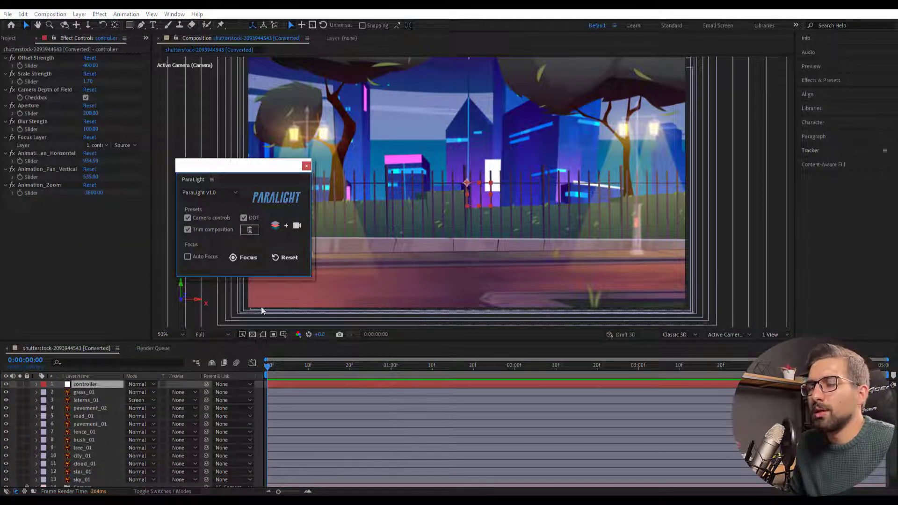
drag(281, 169, 136, 221)
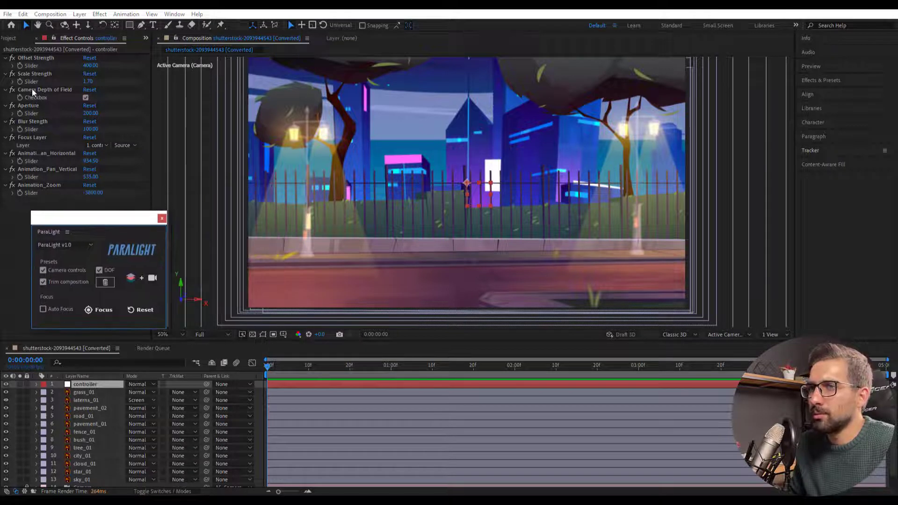
Adjust the camera pan to 940.5 horizontally and 542 vertically, and set the controller's Scale Strength to 2.
drag(85, 194, 92, 194)
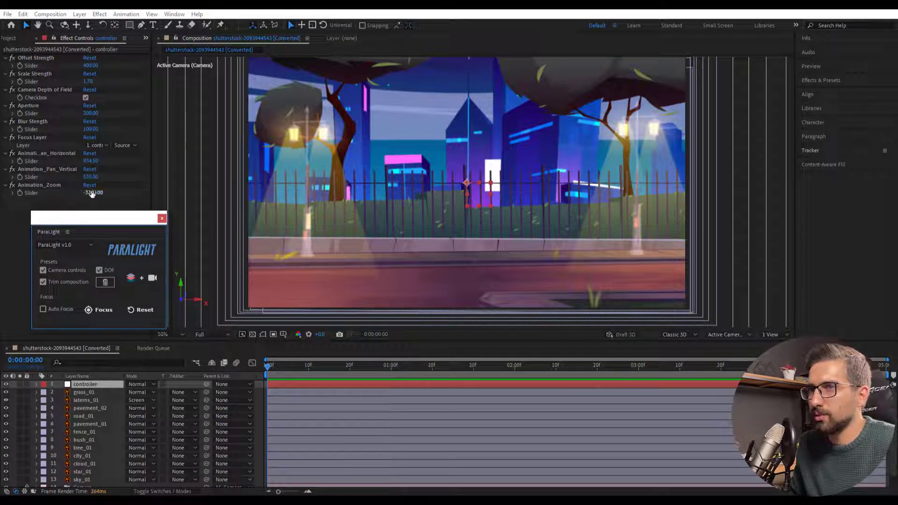
mouse_move(91, 161)
mouse_down()
mouse_move(112, 162)
mouse_move(99, 177)
mouse_up()
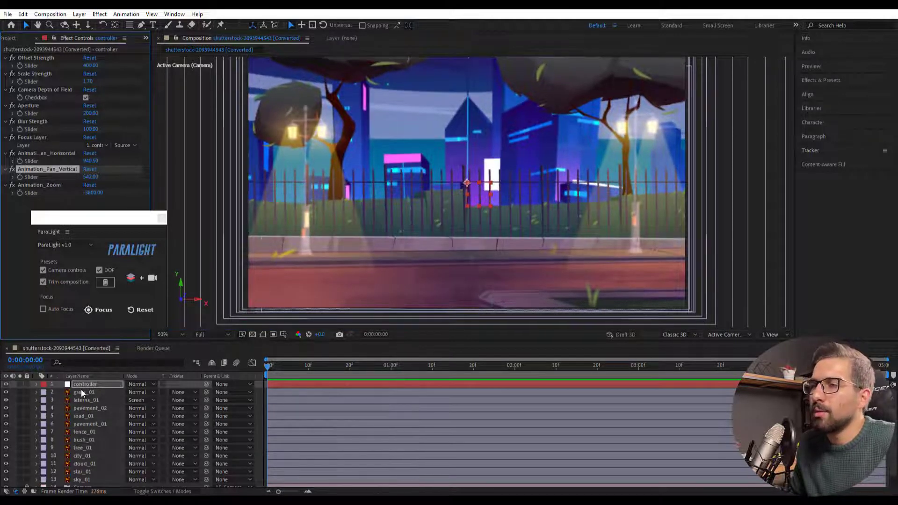
click(89, 82)
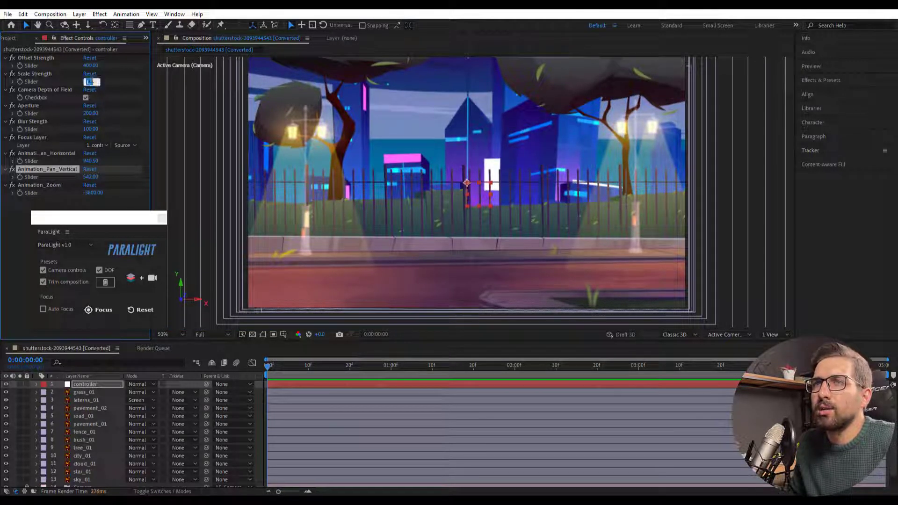
click(132, 192)
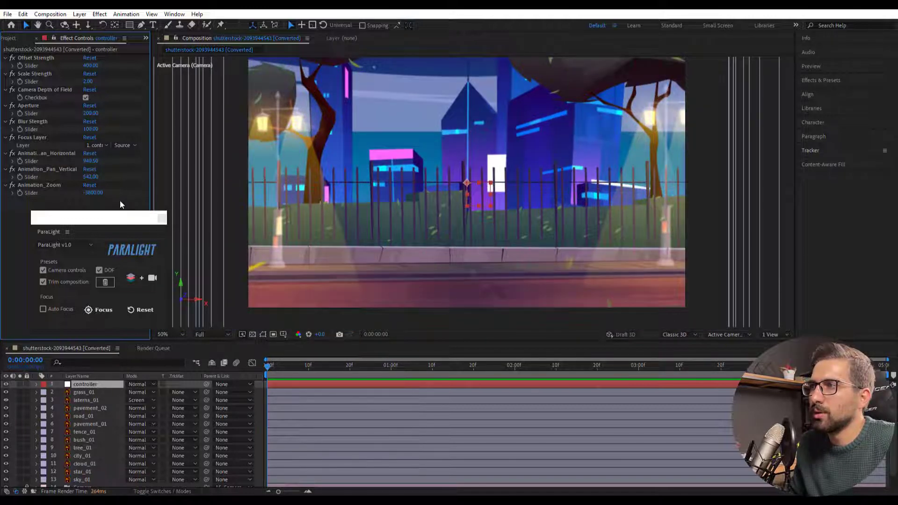
Keyframe the controller's Animation_Pan_Vertical from 634 on the first frame to 475 at 0:00:04:29.
drag(91, 178, 132, 175)
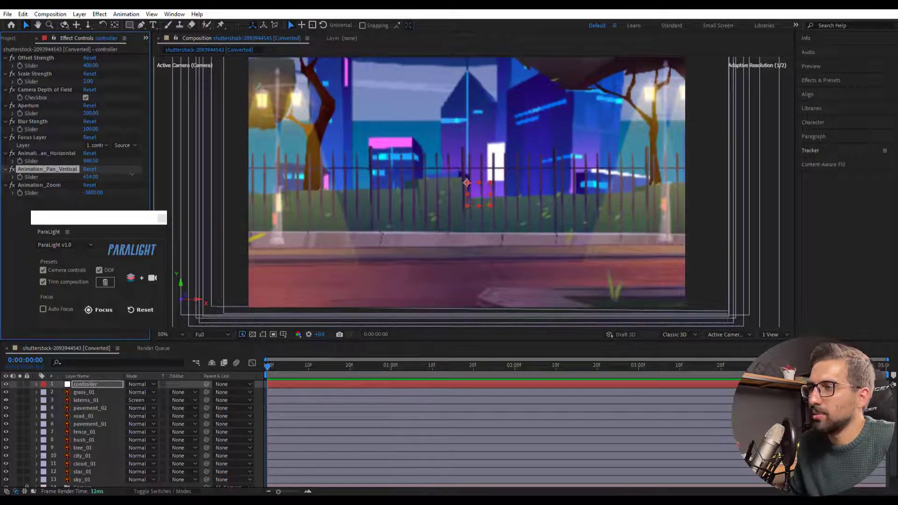
click(287, 370)
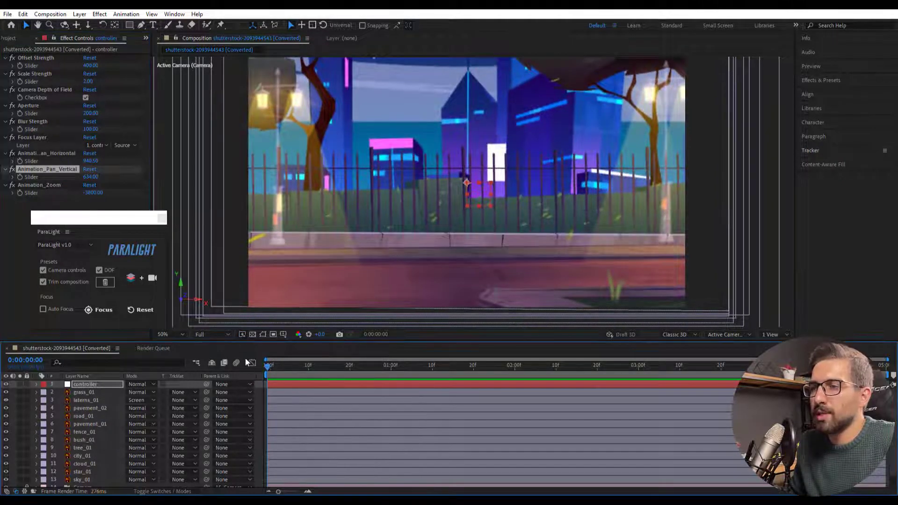
click(21, 177)
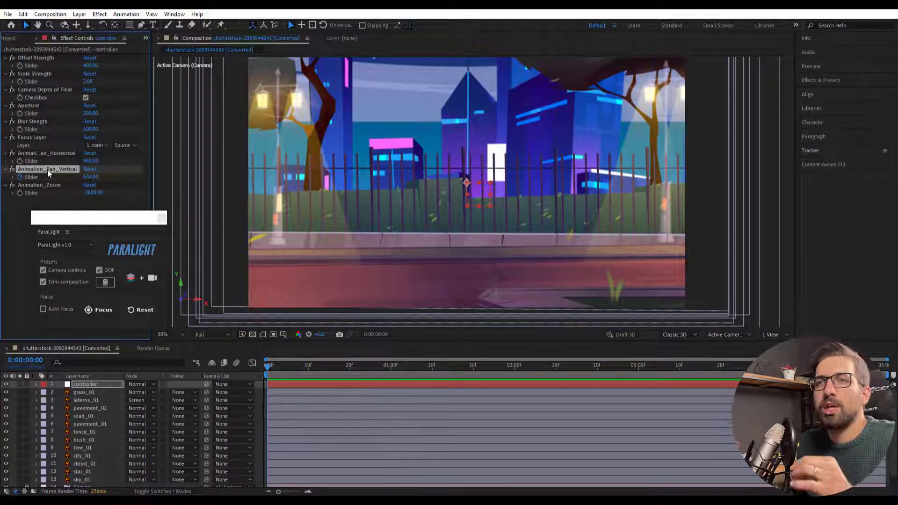
drag(357, 365, 688, 368)
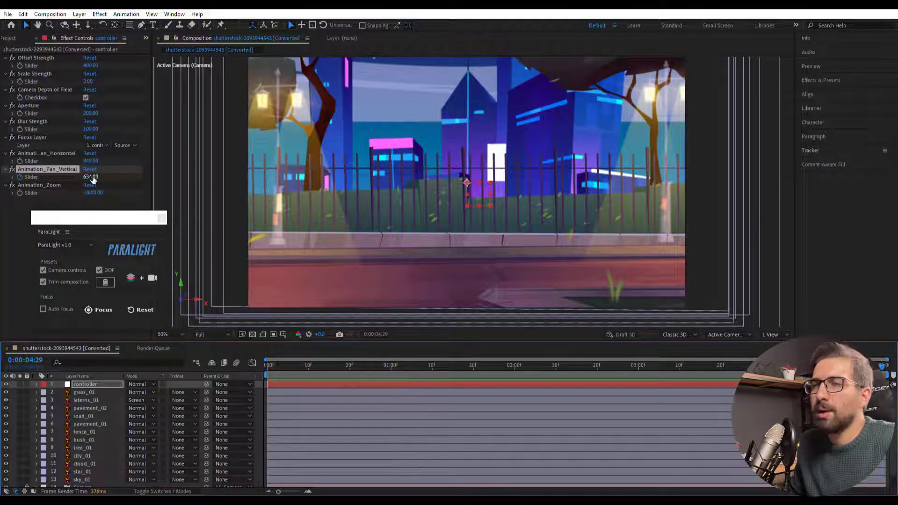
drag(91, 177, 19, 171)
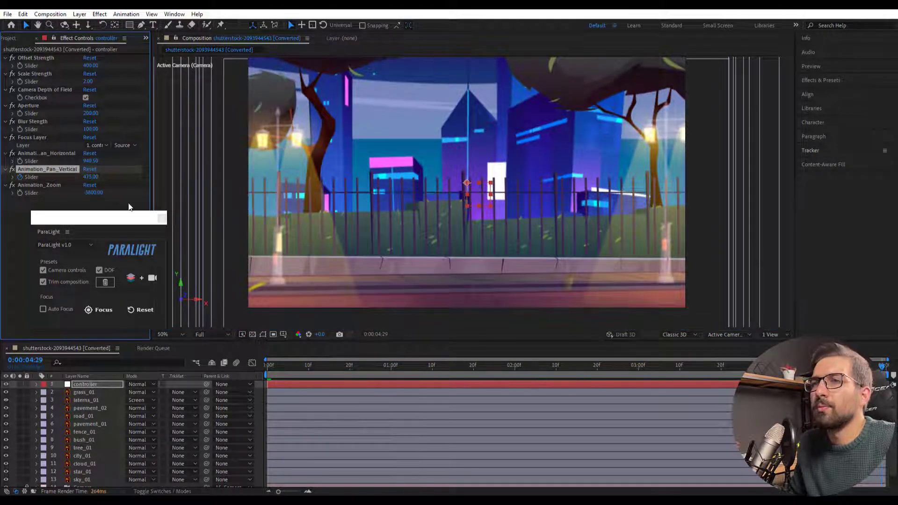
Preview the vertical camera pan from the first frame and hide the grass_01 layer.
drag(280, 364, 231, 370)
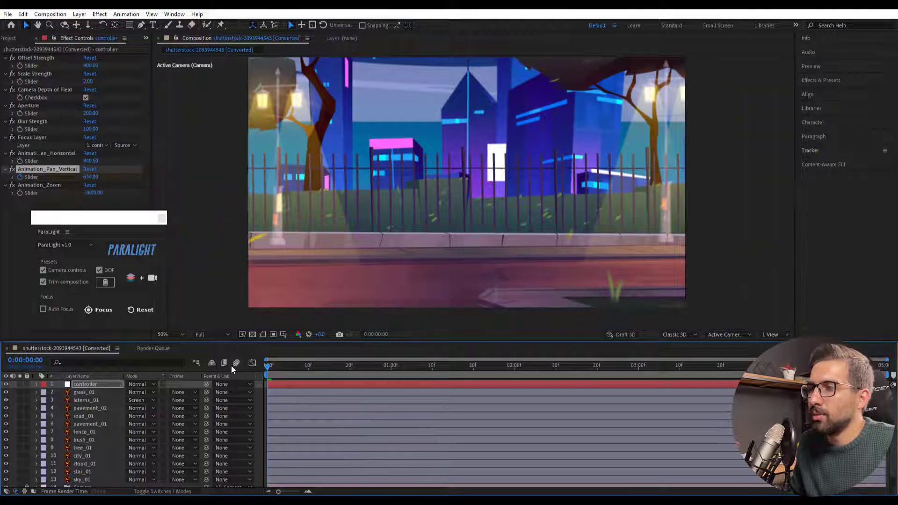
key(space)
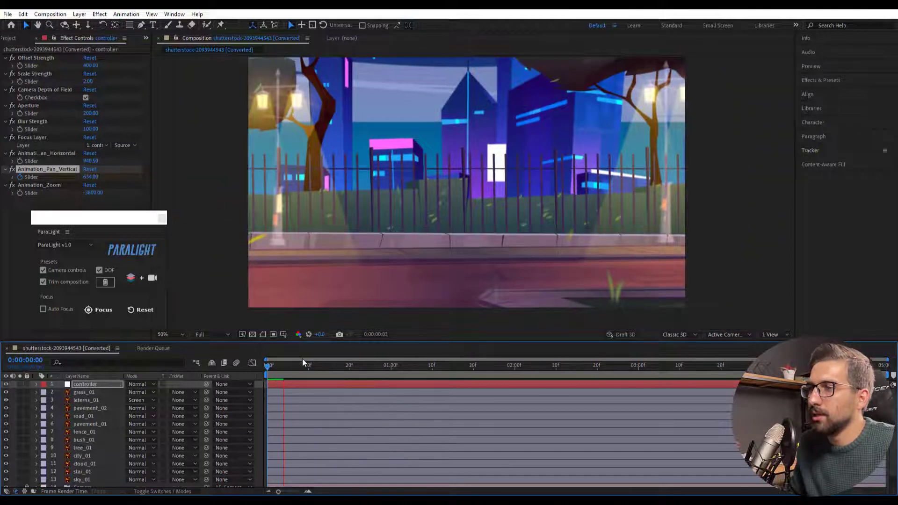
drag(278, 366, 392, 367)
key(space)
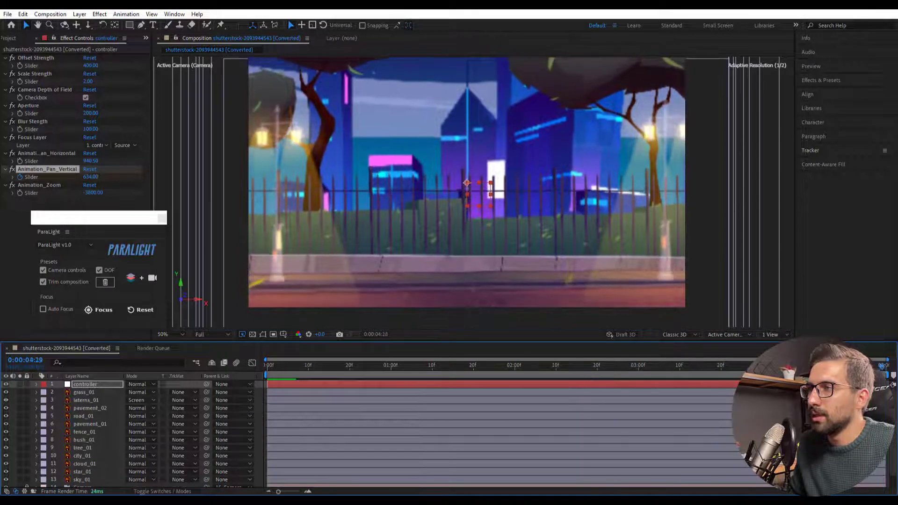
click(269, 365)
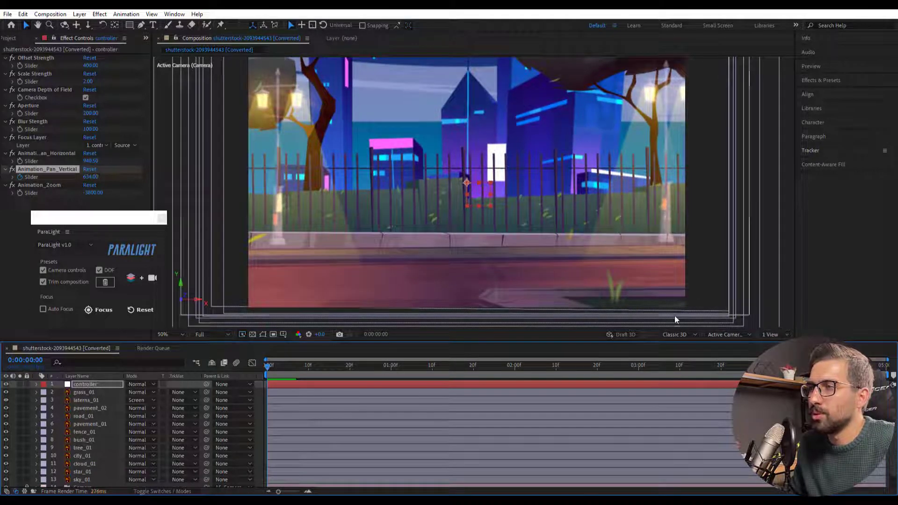
click(6, 393)
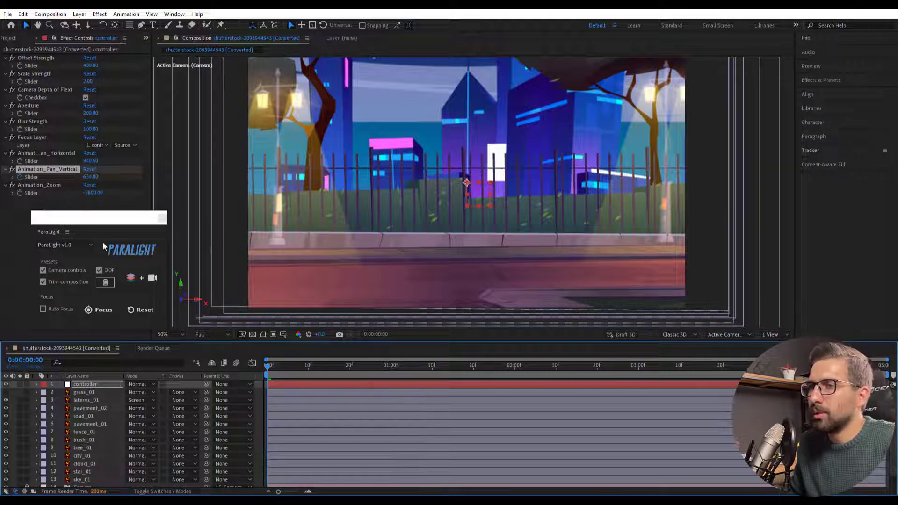
Keyframe Animation_Zoom at -3800 on the first frame and set the ParaLight focus on the fence_01 layer there.
click(19, 193)
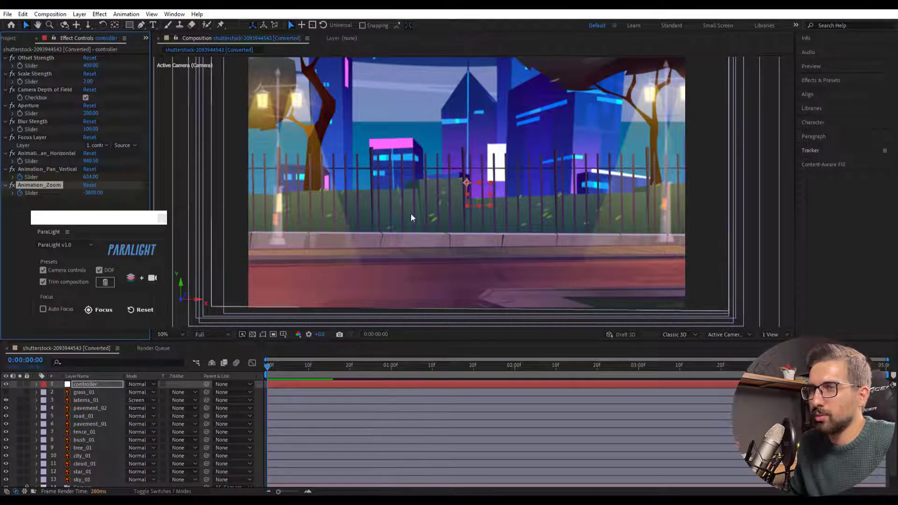
click(106, 432)
click(104, 311)
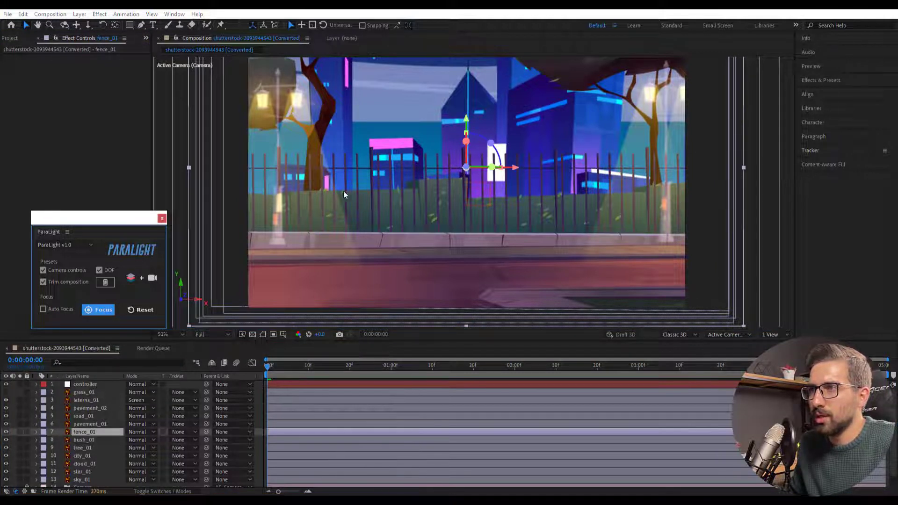
At 0:00:04:29, set the controller's Animation_Zoom to -1773 and shift the ParaLight focus to the city_01 layer.
click(100, 384)
key(space)
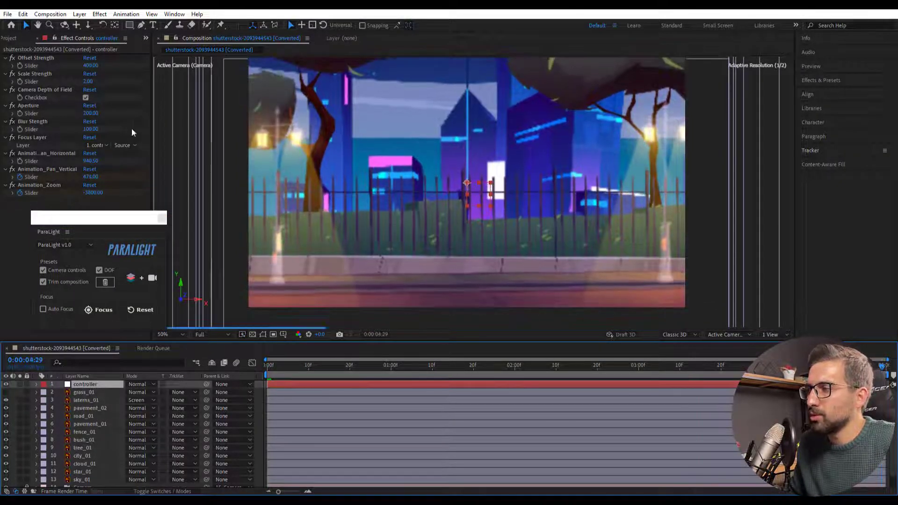
drag(94, 192, 286, 193)
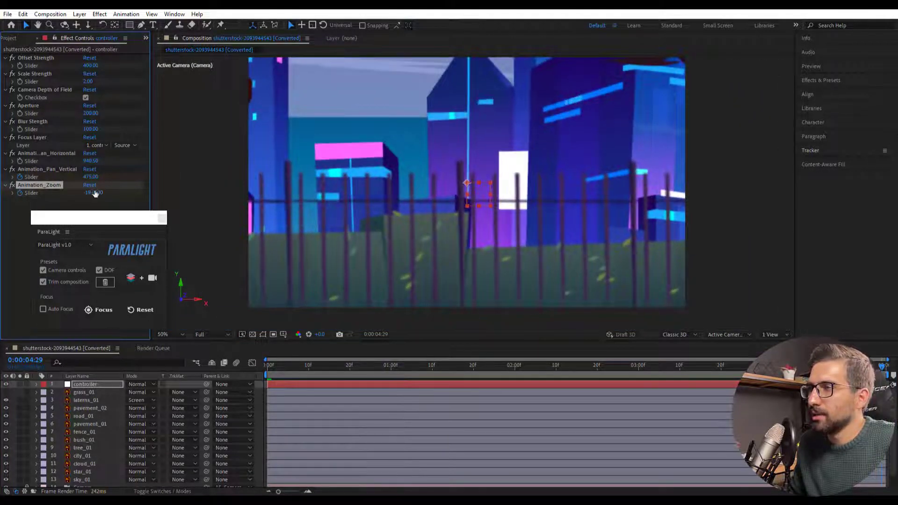
drag(95, 193, 173, 188)
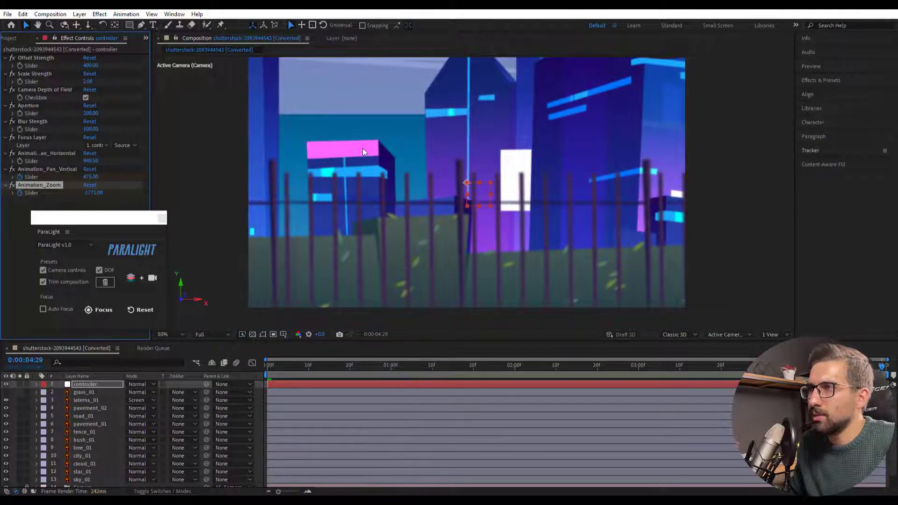
click(83, 454)
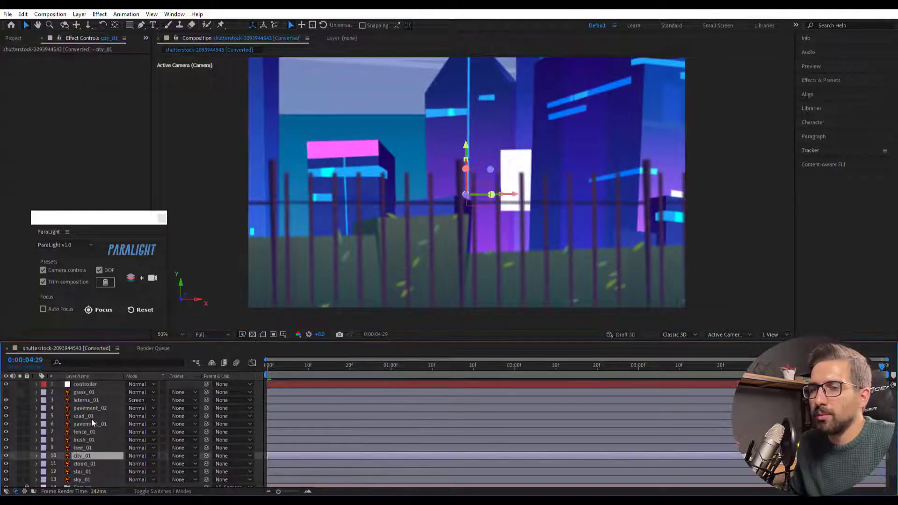
click(101, 311)
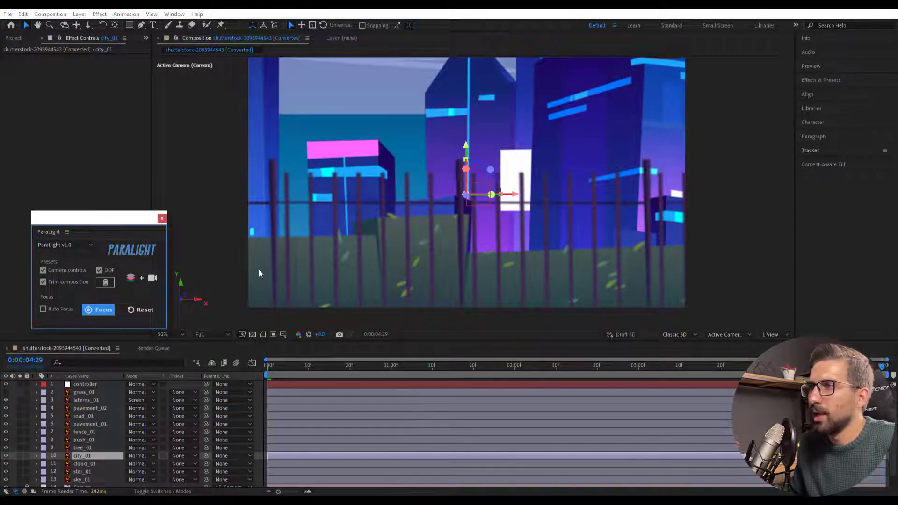
Check the Continuously Rasterize switches of the artwork layers and return to the blending mode columns.
click(173, 492)
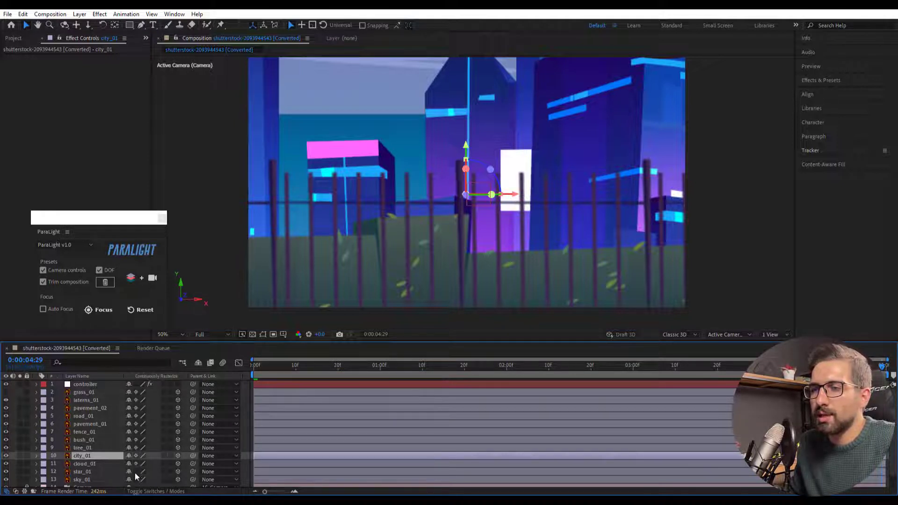
scroll(135, 473, down, 1)
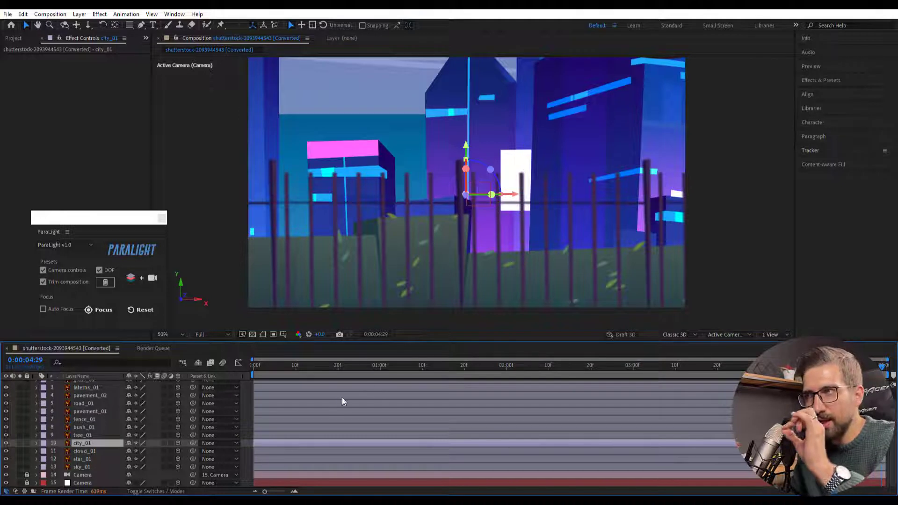
click(155, 491)
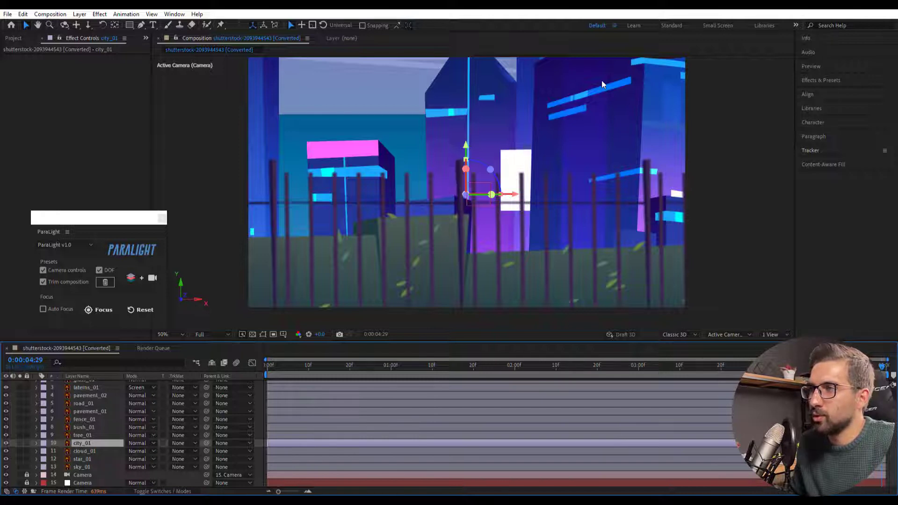
On the first frame, move the laterns_01 layer slightly down so the lamp bases stand lower on the pavement.
drag(882, 365, 235, 365)
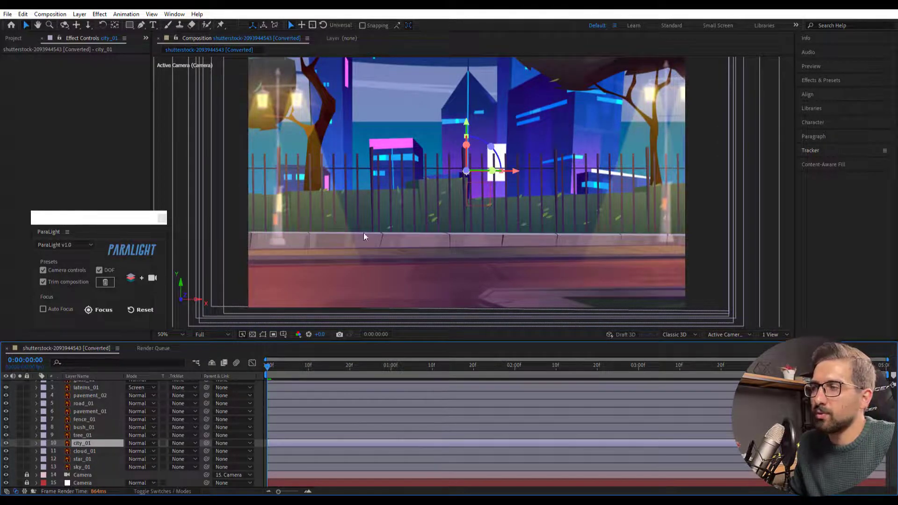
scroll(94, 428, up, 2)
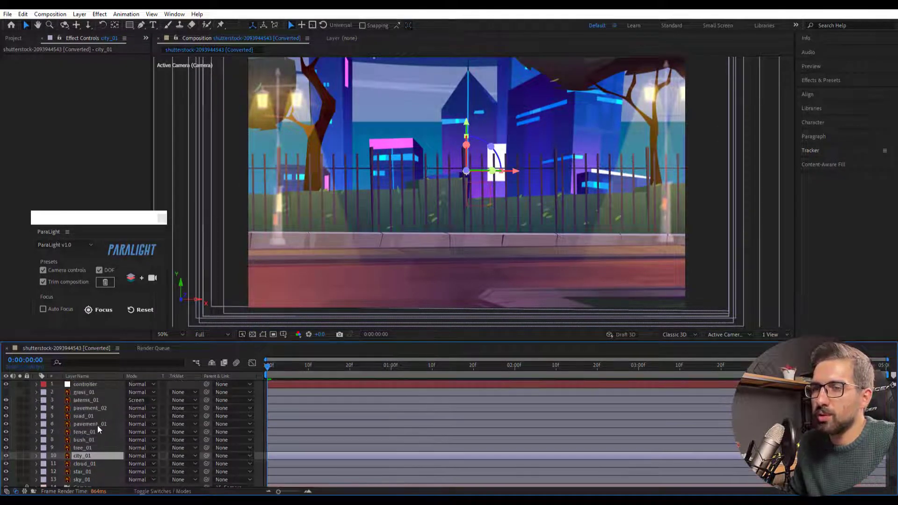
click(97, 402)
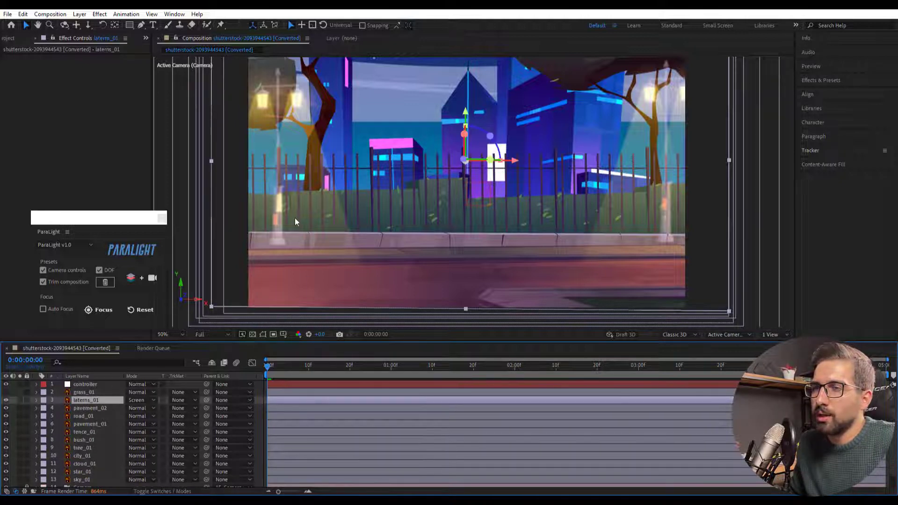
drag(284, 210, 283, 214)
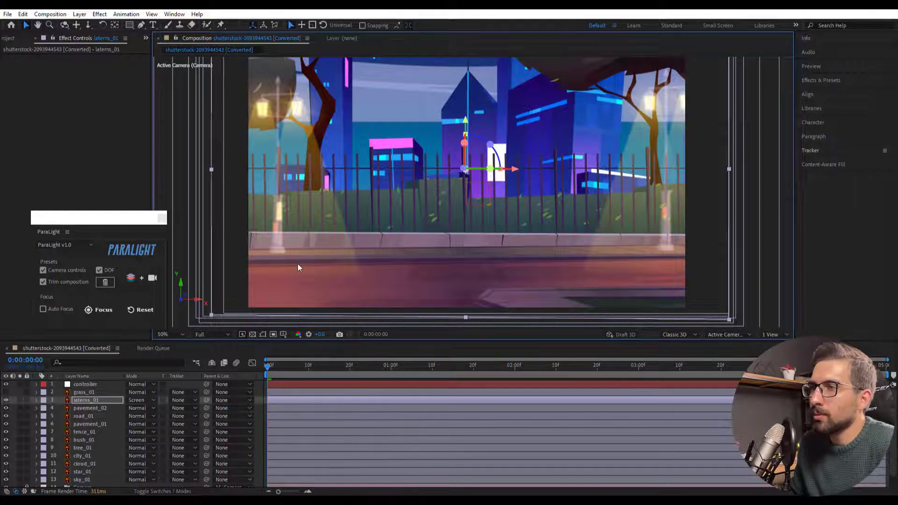
Play the combined pan and zoom animation from the first frame to review the camera move.
click(272, 372)
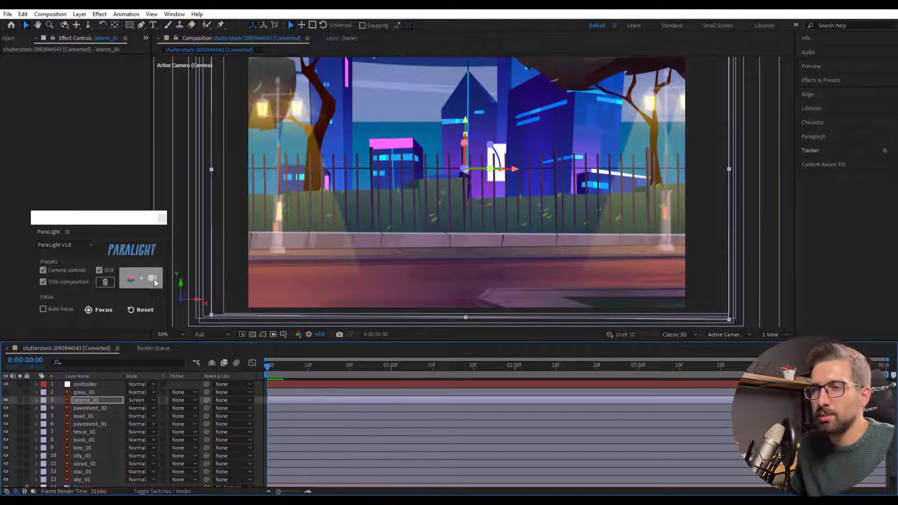
key(space)
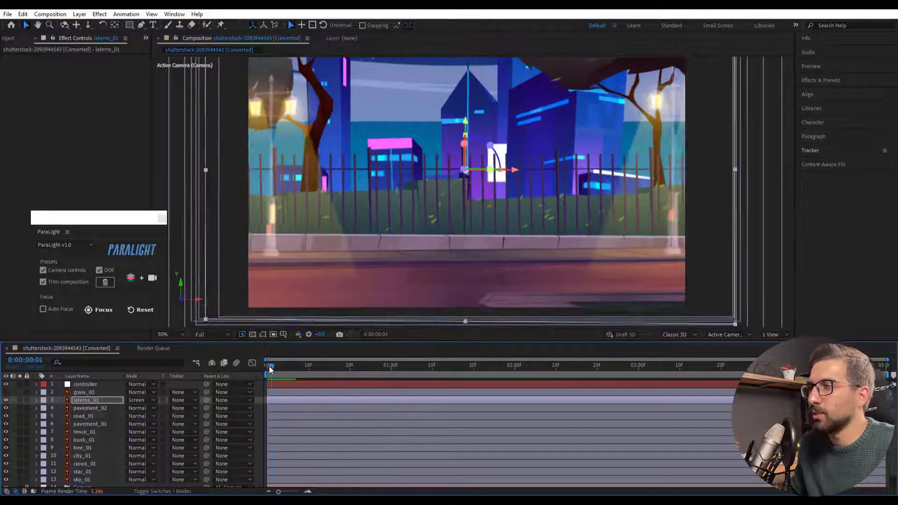
key(space)
key(space)
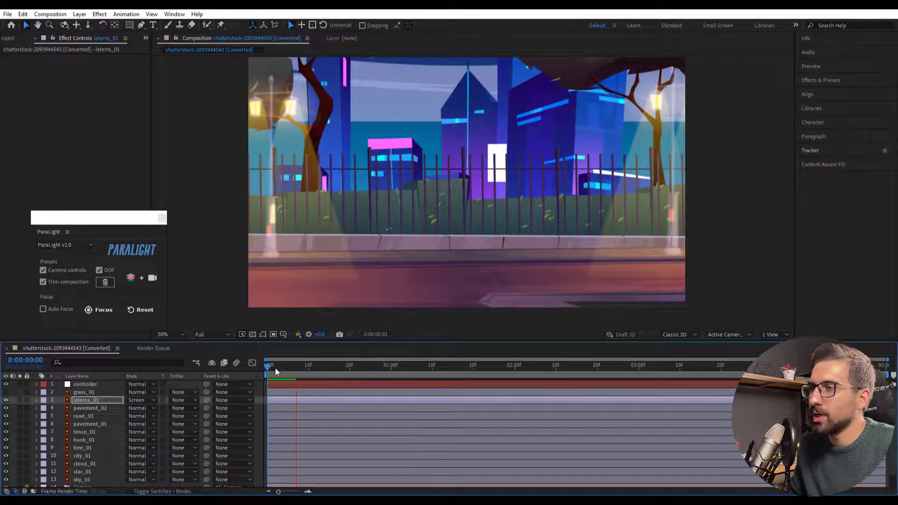
Scrub the timeline to the end and back to the first frame to review the focus shift during the camera move.
drag(329, 370, 874, 366)
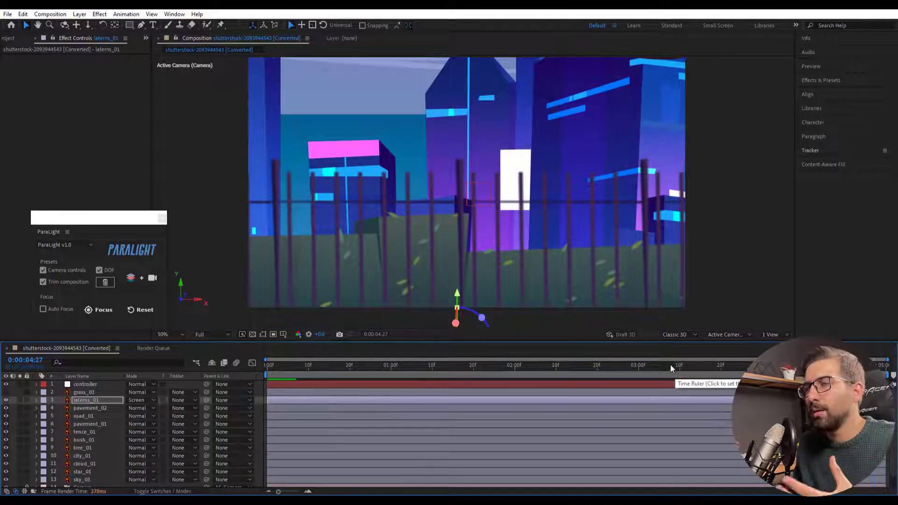
click(845, 366)
drag(893, 369, 225, 350)
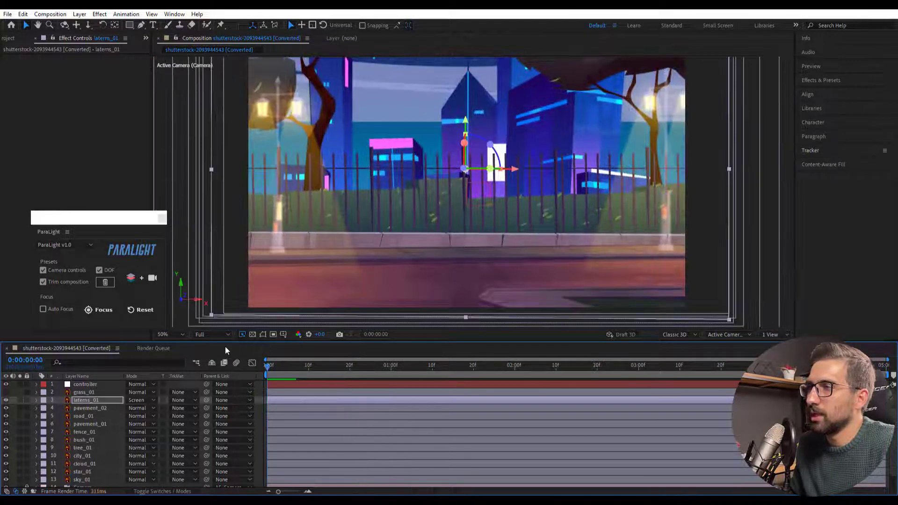
Try raising the controller's Aperture to about 650 on the last frame and compare the blur on the first frame.
click(98, 310)
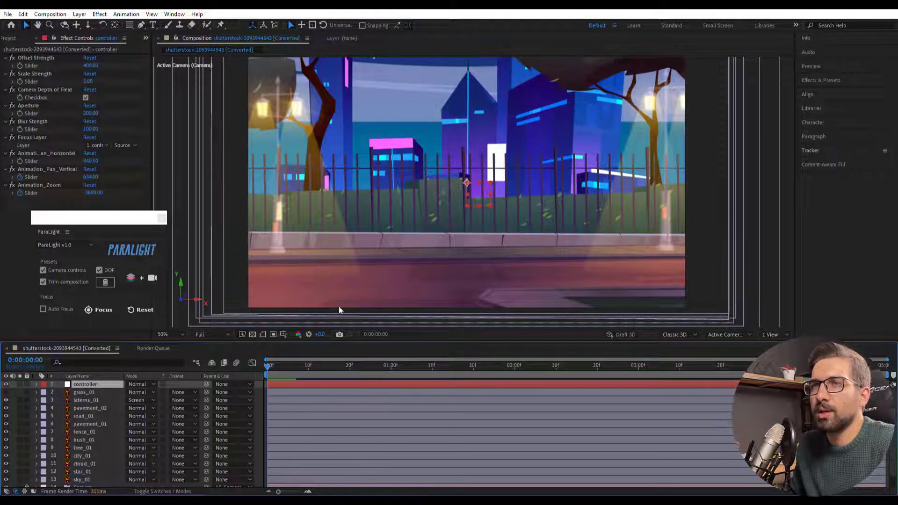
key(End)
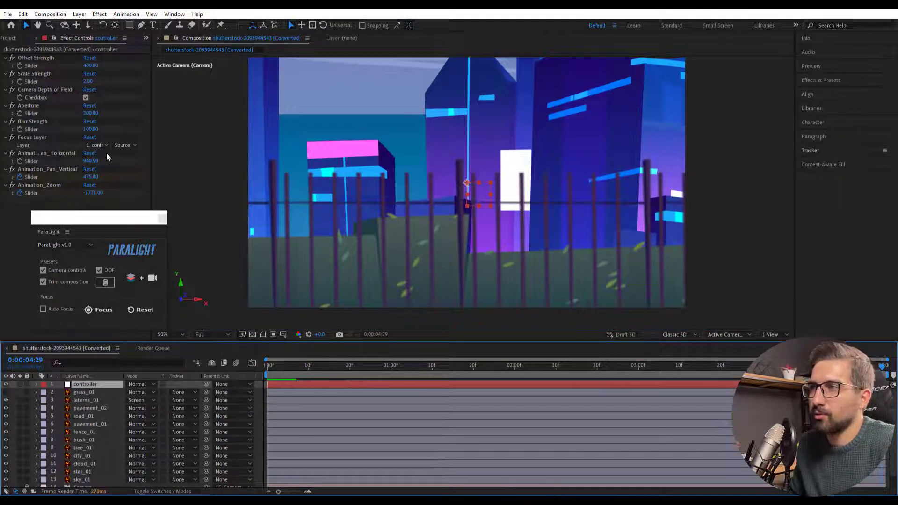
drag(91, 113, 133, 115)
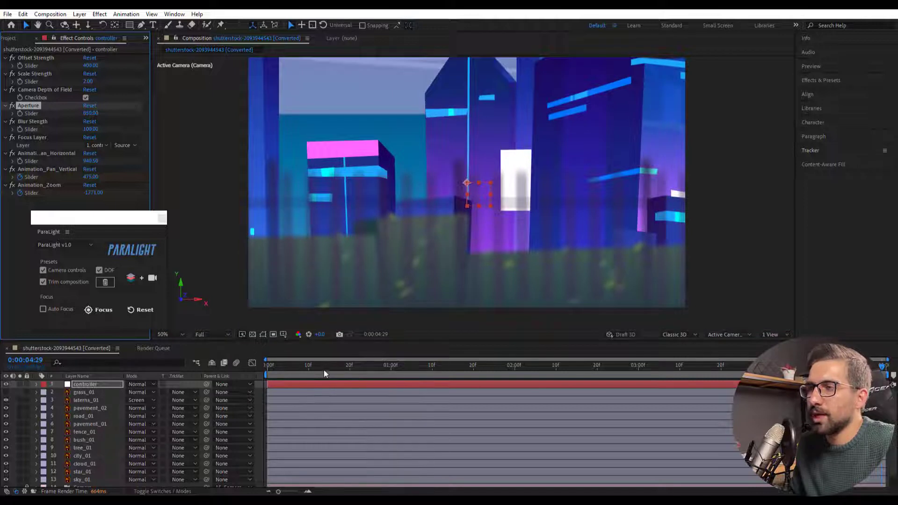
drag(324, 364, 244, 355)
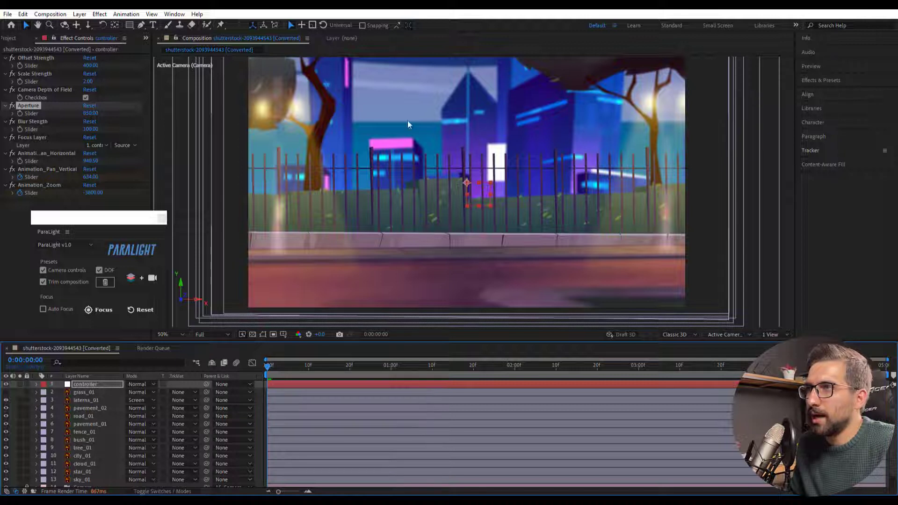
Set the controller's Aperture to 400 and hide the laterns_01 layer.
click(91, 114)
text(400)
key(Return)
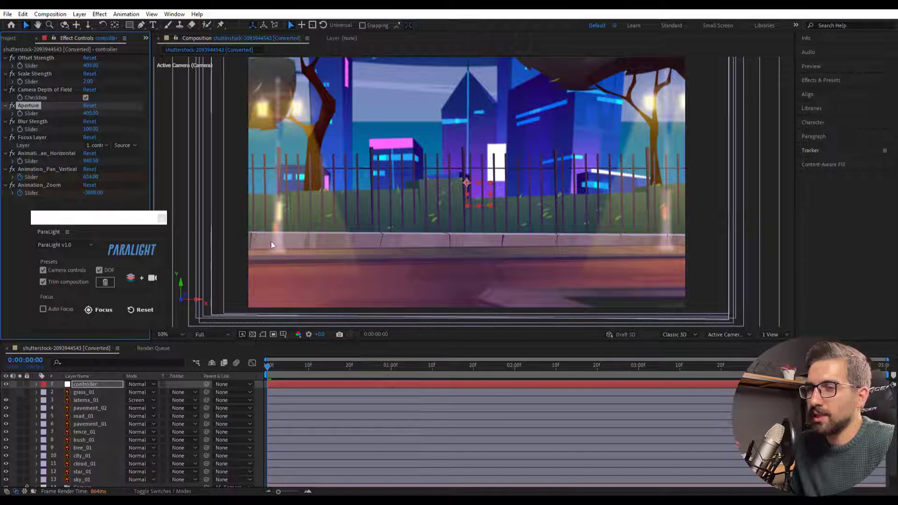
click(6, 401)
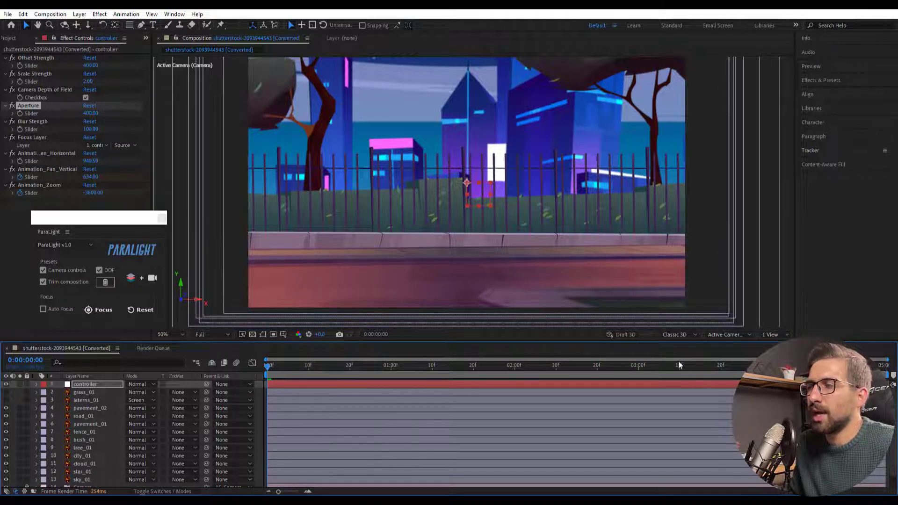
Try a Blur Strength of 741 on the last frame and undo the change.
key(End)
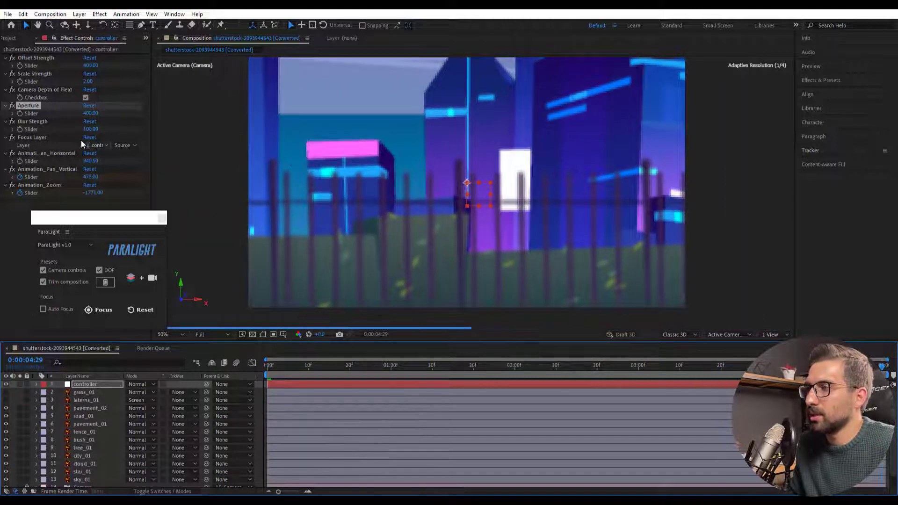
drag(90, 129, 385, 124)
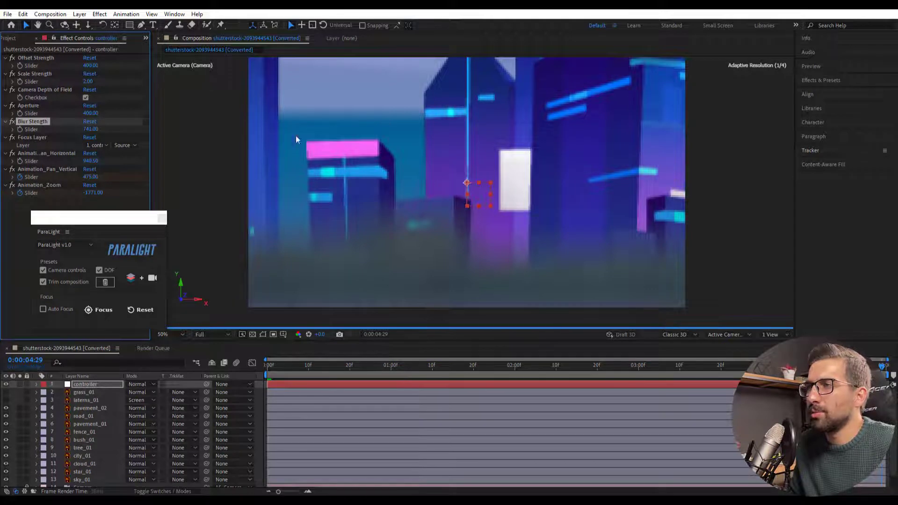
key(ctrl+z)
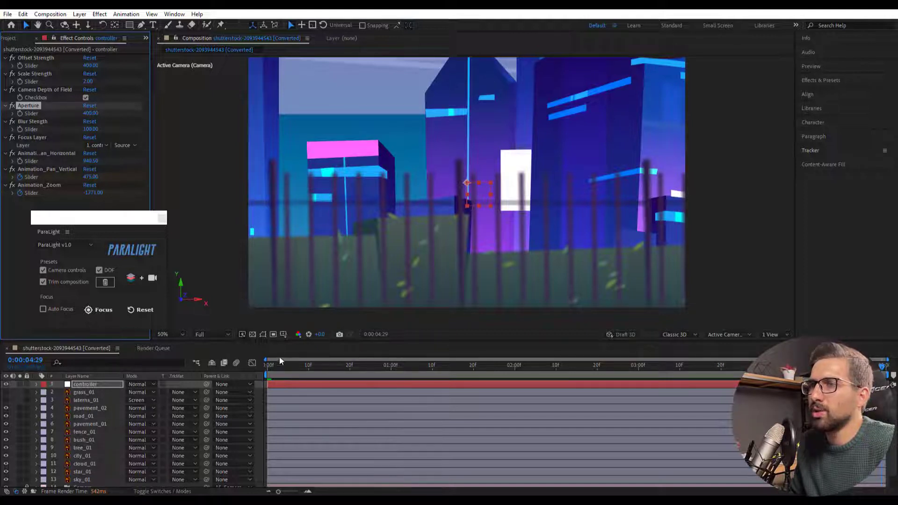
Enable ParaLight's Auto Focus and scrub from the last frame back to the first to check its effect.
click(43, 309)
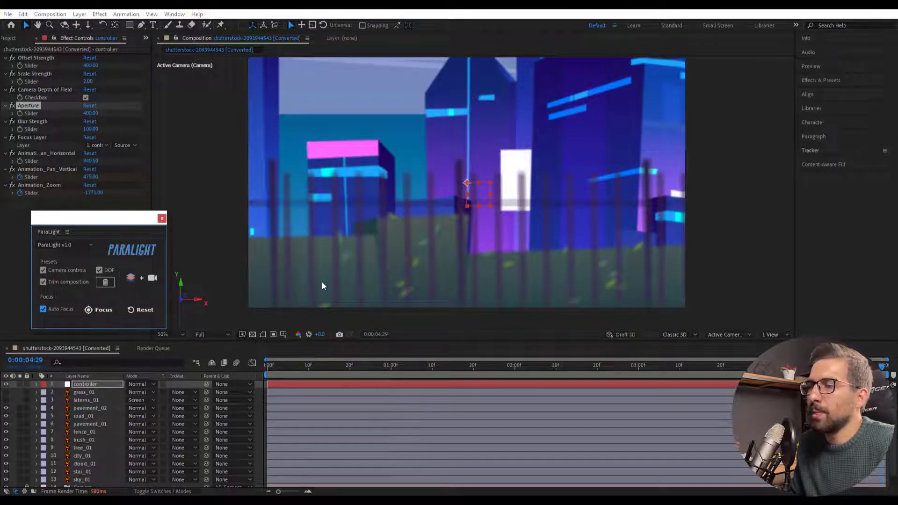
click(486, 372)
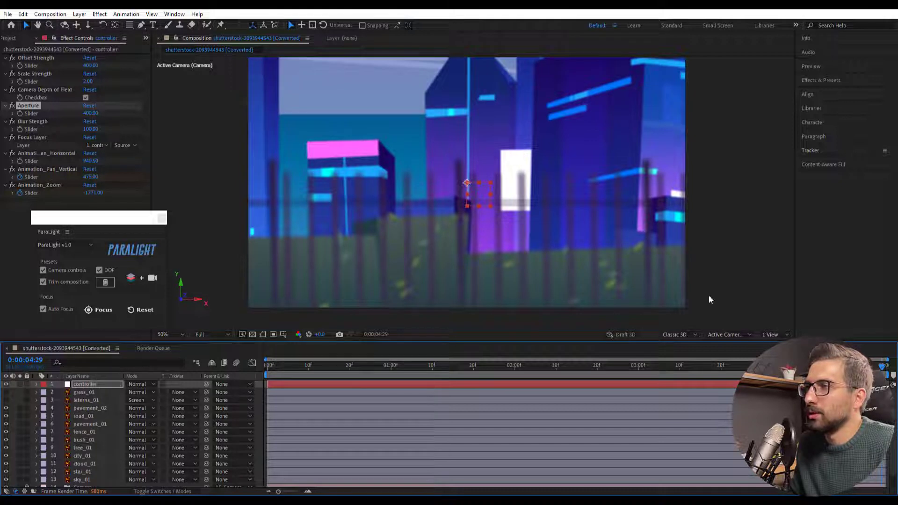
drag(739, 369, 262, 364)
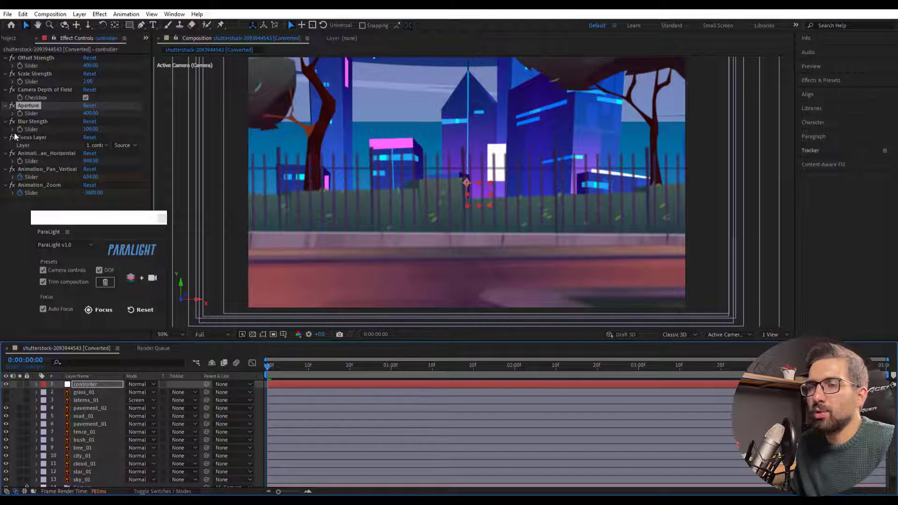
Set the controller's Focus Layer to city_01 and scrub to the end of the animation to check the focus.
click(91, 143)
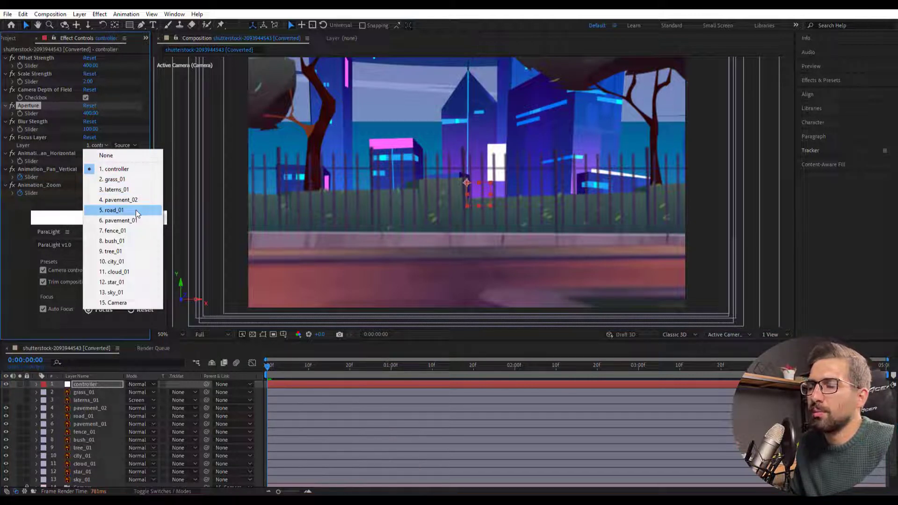
click(123, 261)
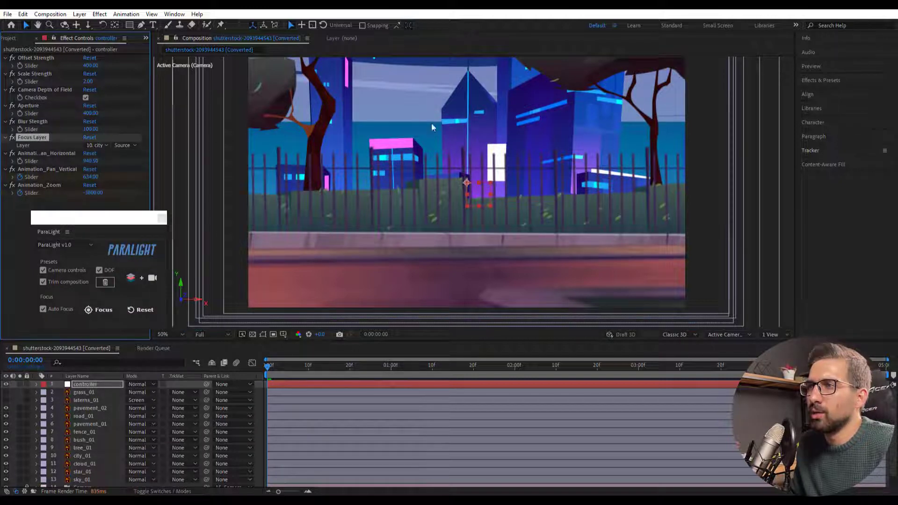
drag(309, 366, 688, 366)
key(space)
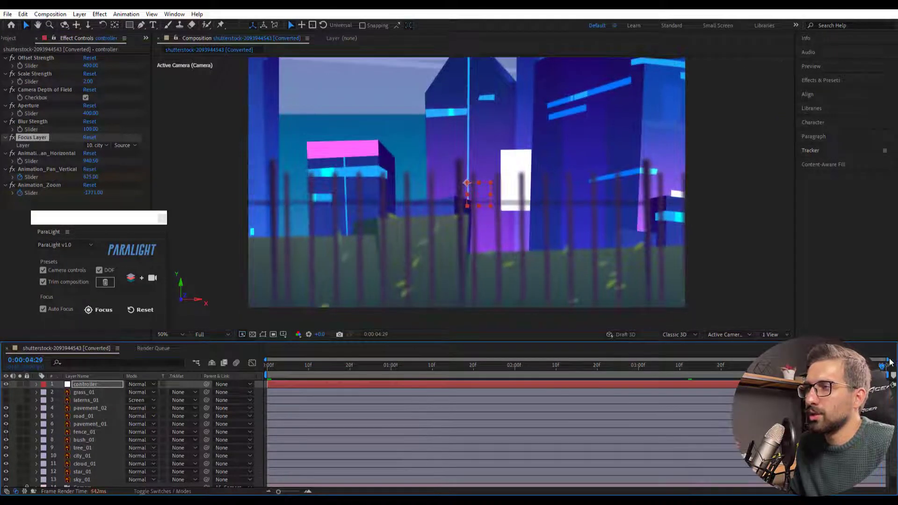
On the first frame, reset the ParaLight focus and set the focus to the bush_01 layer.
key(Home)
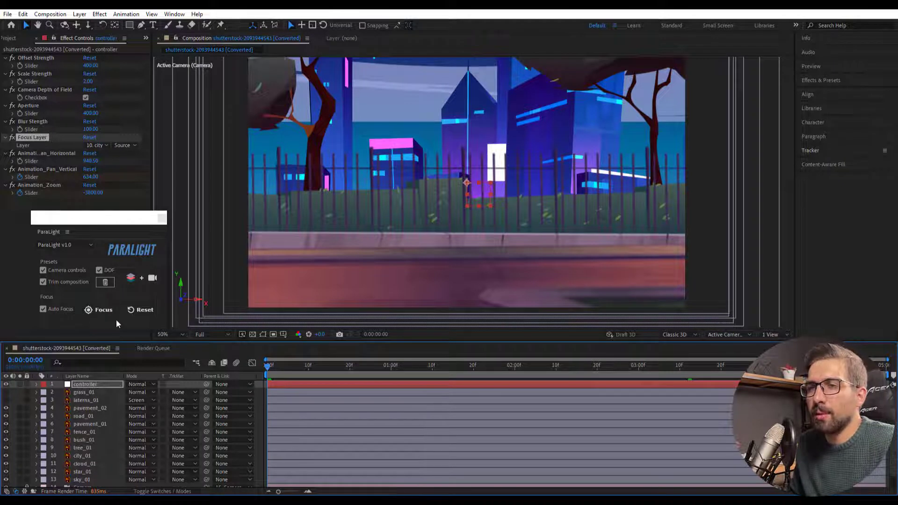
click(144, 310)
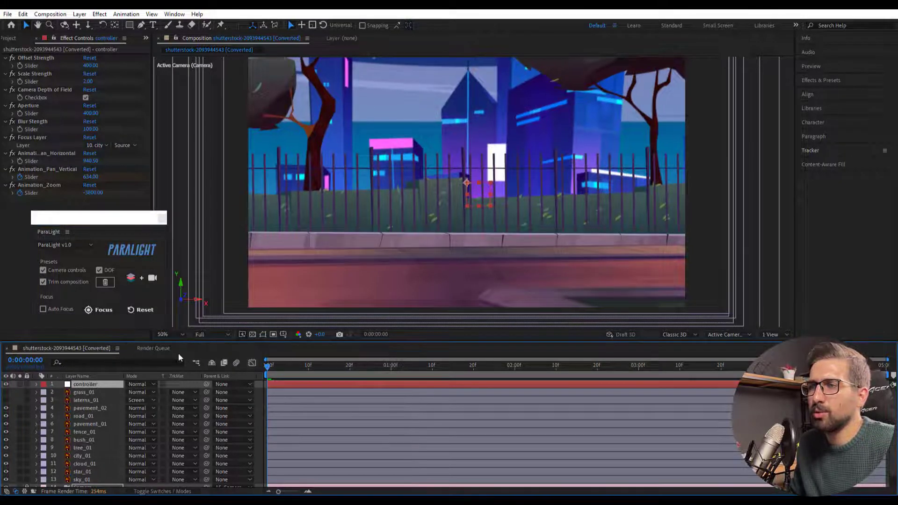
click(90, 441)
click(108, 310)
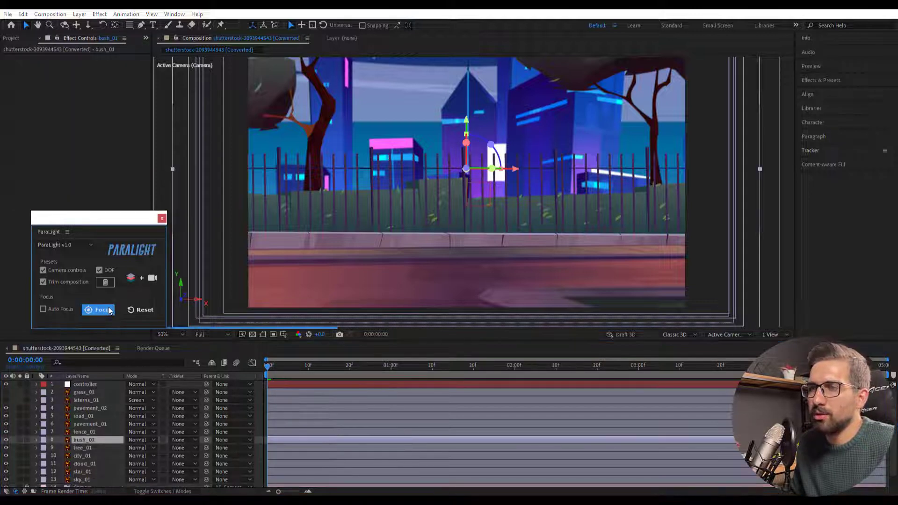
At 0:00:04:29, shift the ParaLight focus to the city_01 layer and scrub back to the first frame.
drag(440, 366, 884, 366)
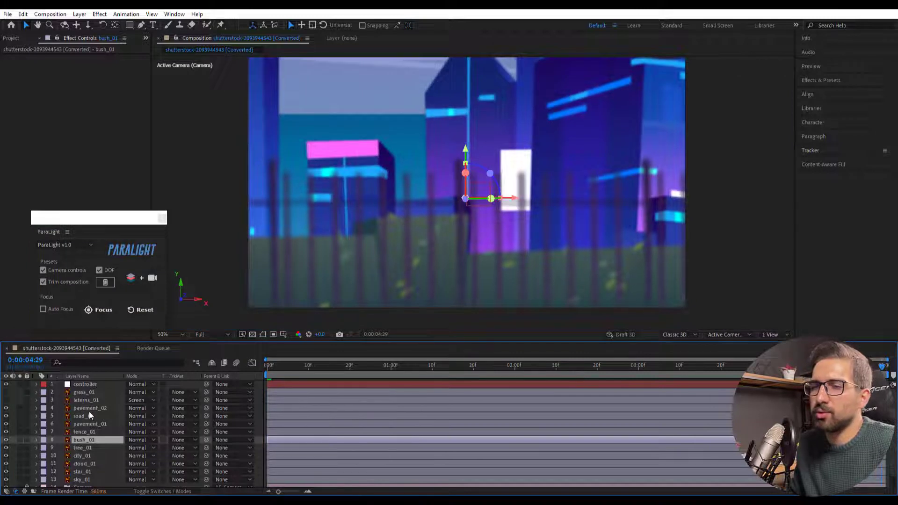
click(81, 456)
click(104, 310)
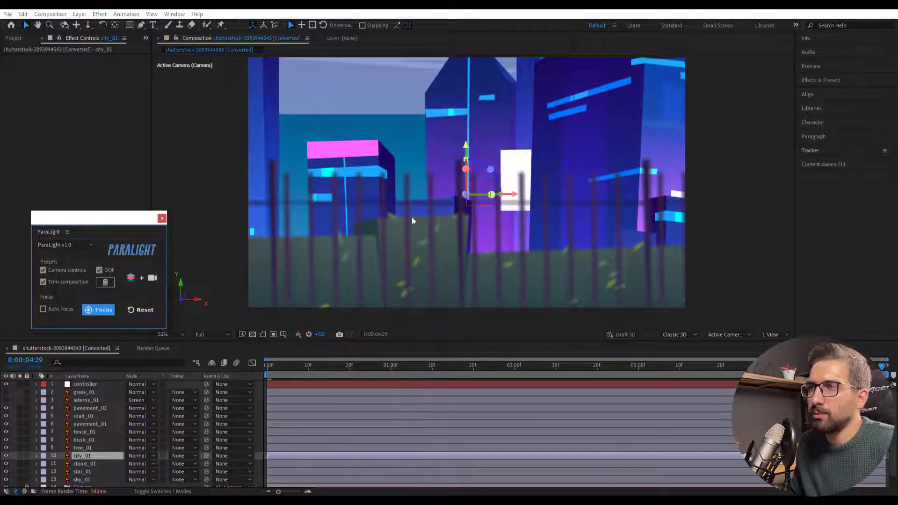
drag(742, 363, 203, 358)
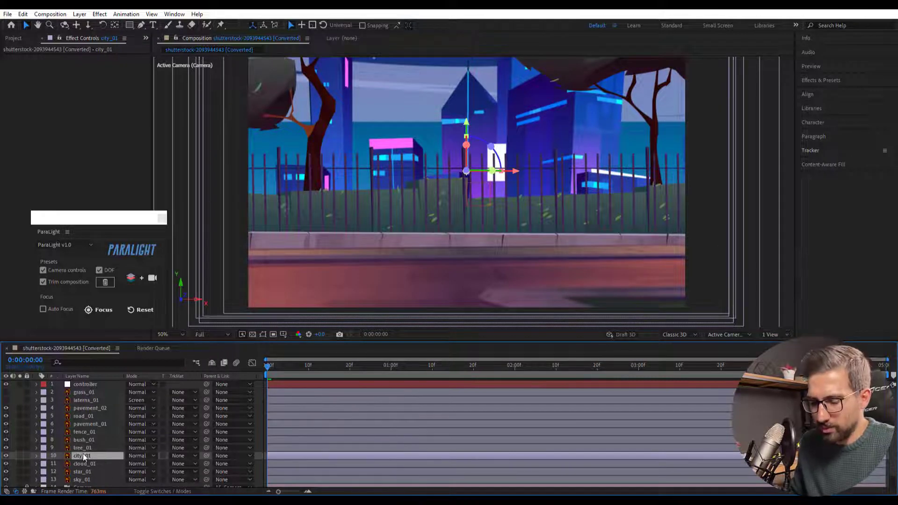
Reveal the city_01 layer's Scale property and scrub through the refocused animation, returning to the first frame.
key(s)
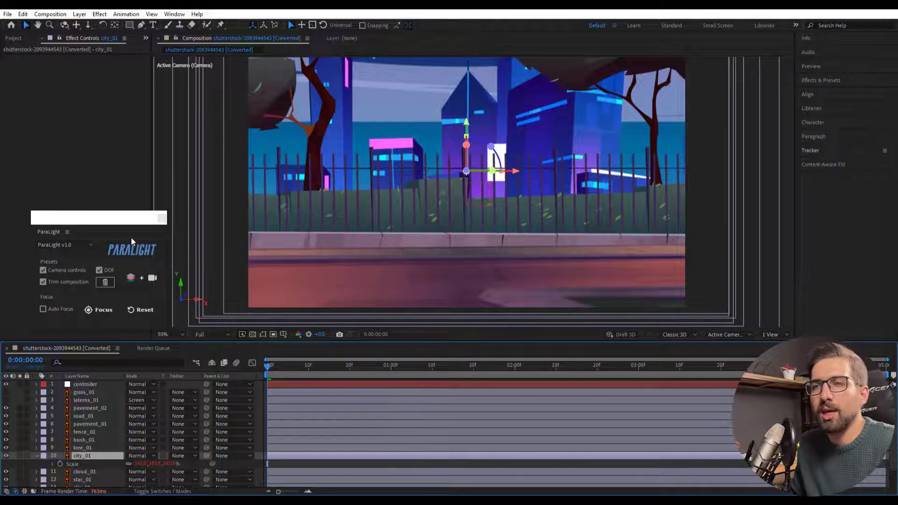
click(104, 285)
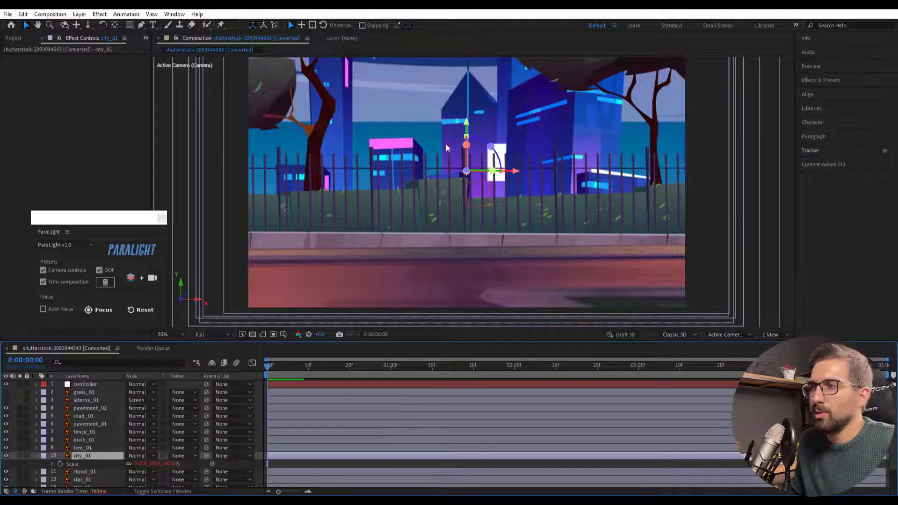
drag(347, 366, 635, 366)
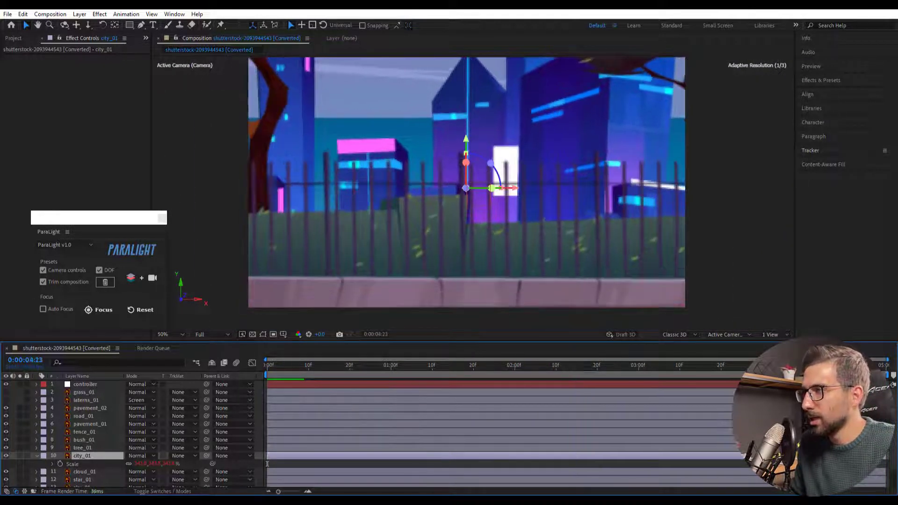
key(Home)
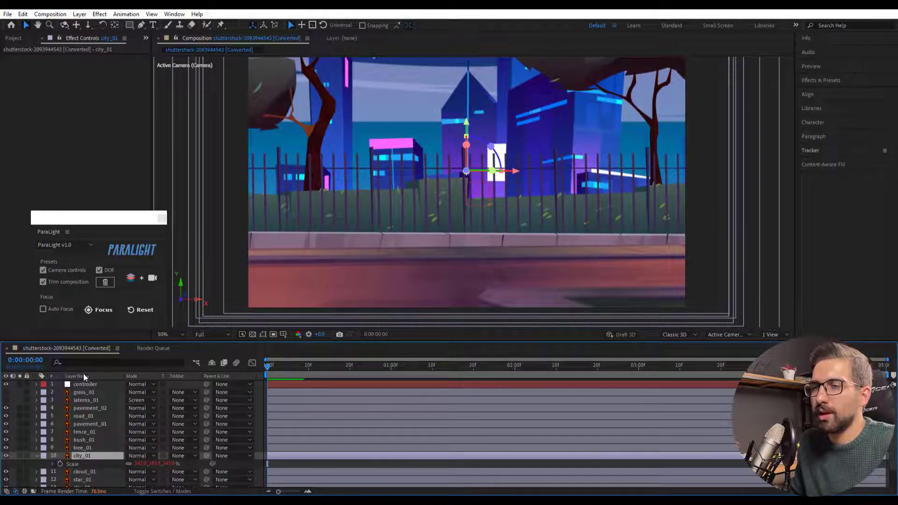
Close the ParaLight window and import the waterfall JPG from the 2.5D photos folder into the project.
click(14, 38)
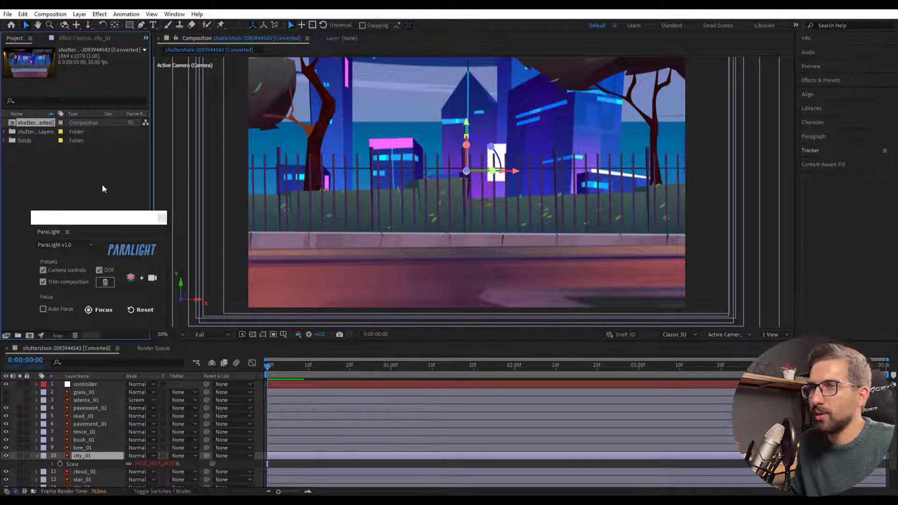
click(161, 219)
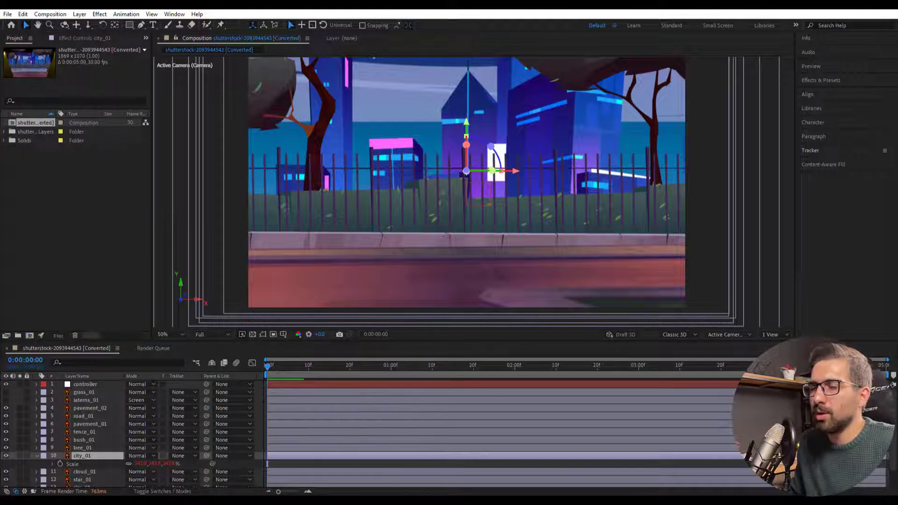
mouse_move(264, 503)
click(220, 435)
click(385, 146)
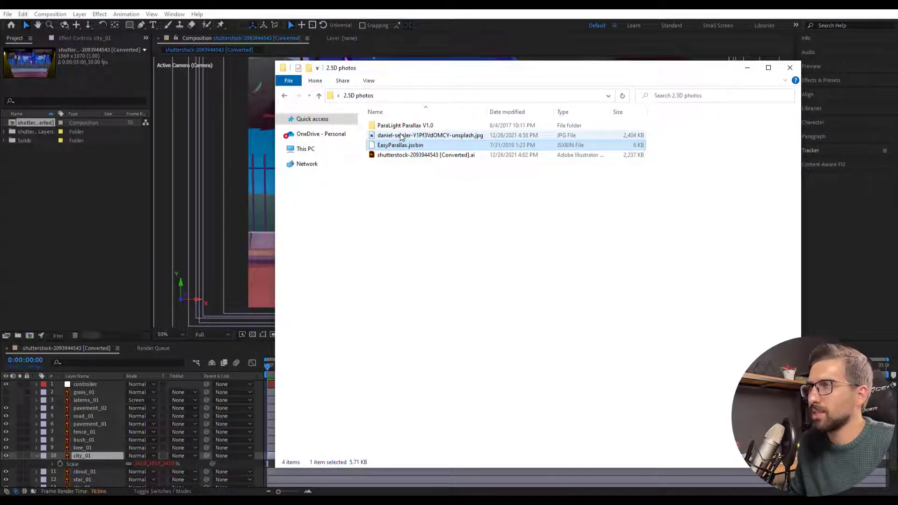
click(385, 138)
drag(372, 136, 75, 229)
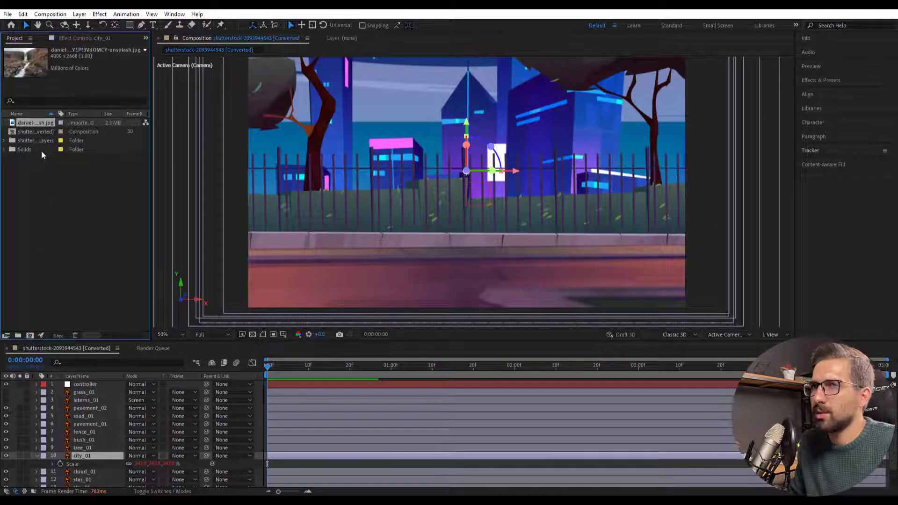
Create a new composition from the imported waterfall photo and fit the whole image in view.
drag(38, 125, 78, 230)
drag(23, 338, 29, 335)
key(comma)
key(comma)
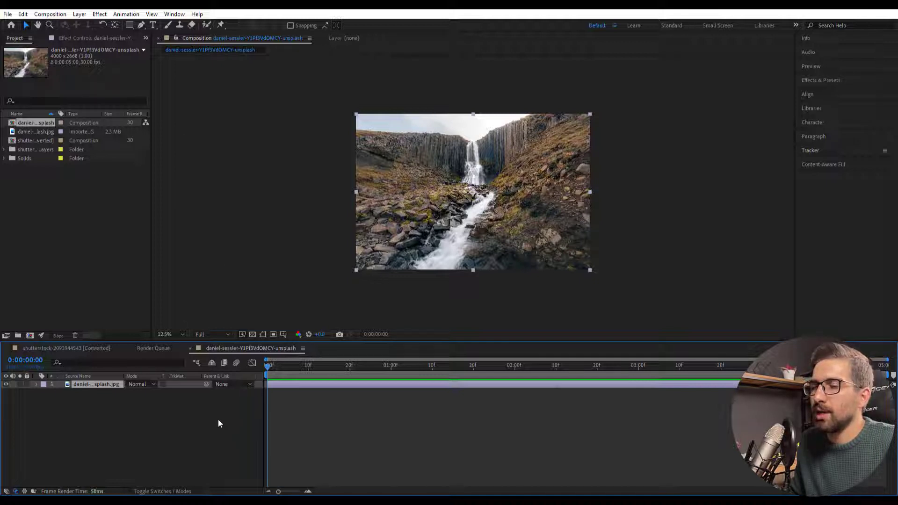
Run the EasyParallax.jsxbin script from the 2.5D photos folder and place its window beside the waterfall photo.
mouse_move(264, 499)
click(228, 456)
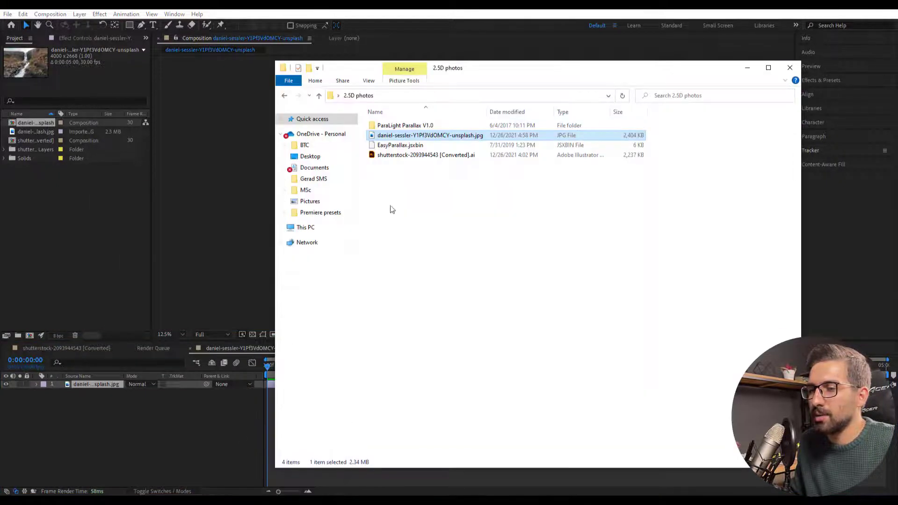
click(136, 239)
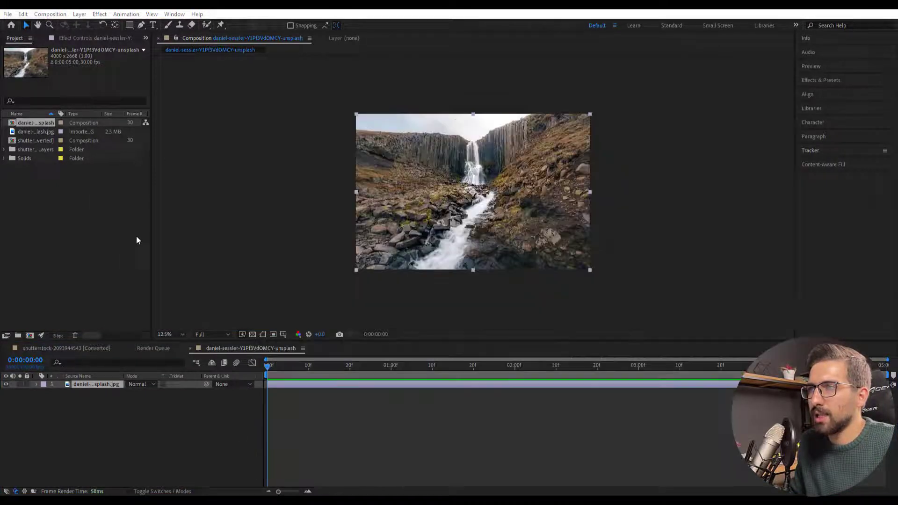
click(7, 14)
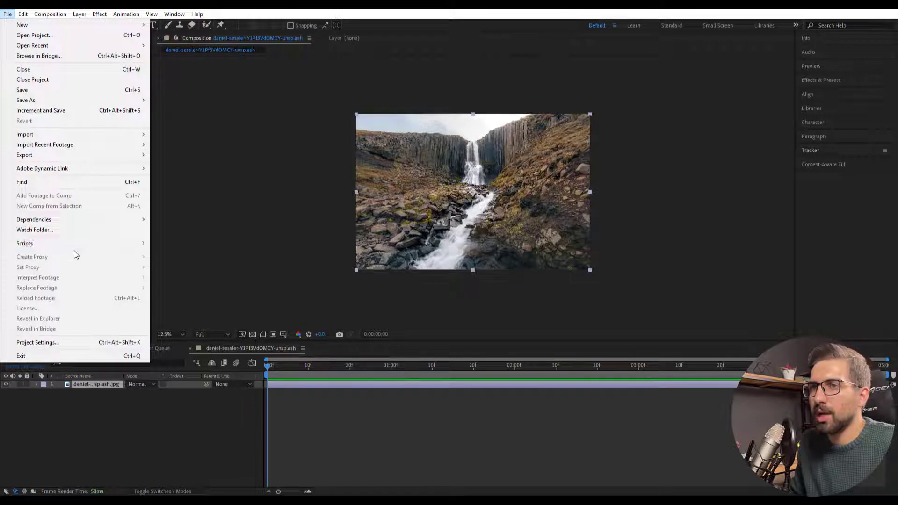
mouse_move(128, 245)
click(200, 242)
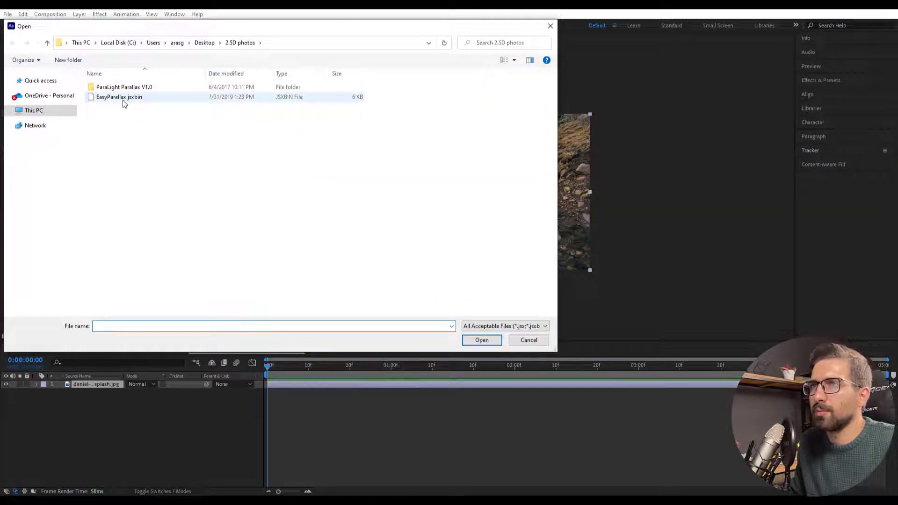
click(122, 98)
click(482, 340)
drag(432, 166, 215, 108)
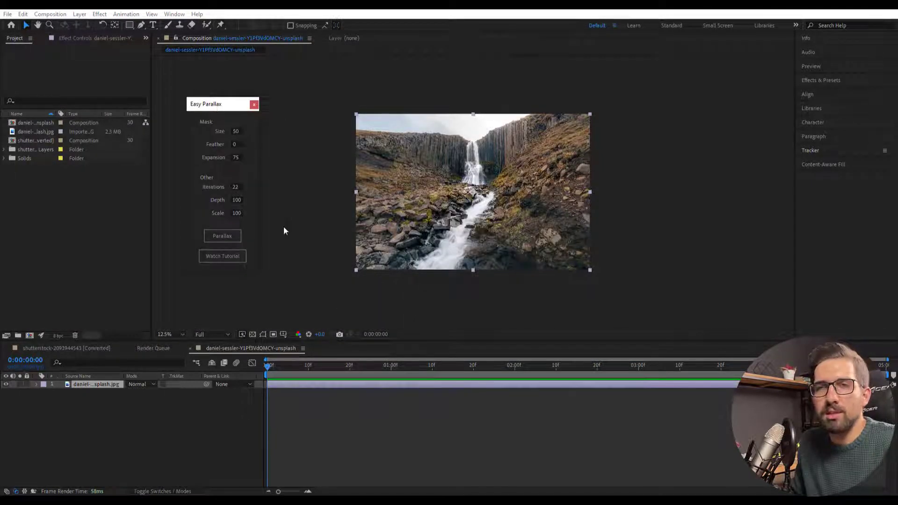
Enlarge the composition view to 25% and make its area taller so the whole waterfall photo fits.
key(period)
key(comma)
key(period)
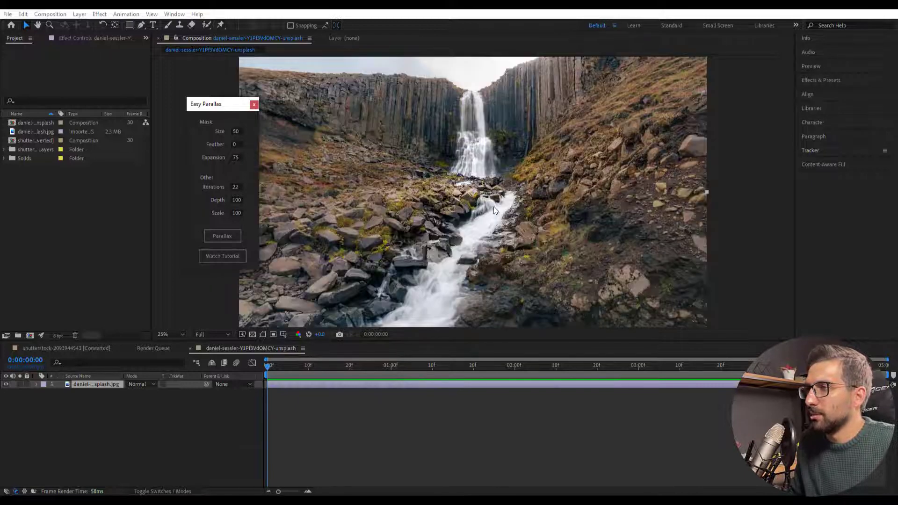
click(487, 344)
drag(486, 344, 452, 392)
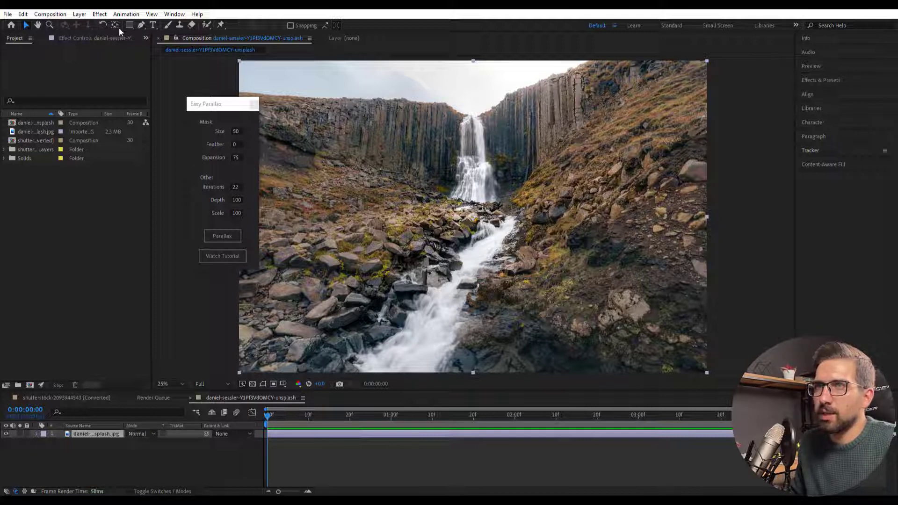
Draw a circular mask over the middle of the waterfall photo to inspect its mask properties, and delete it.
drag(127, 28, 161, 43)
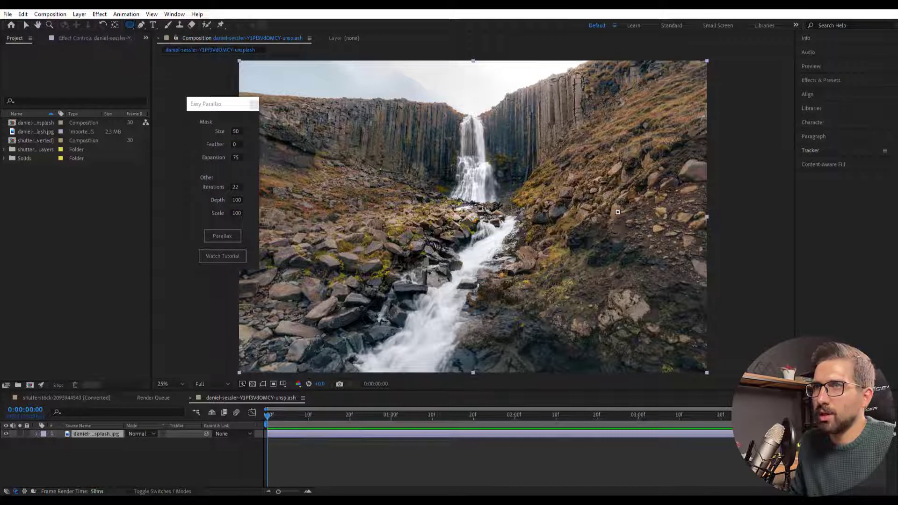
drag(424, 161, 568, 305)
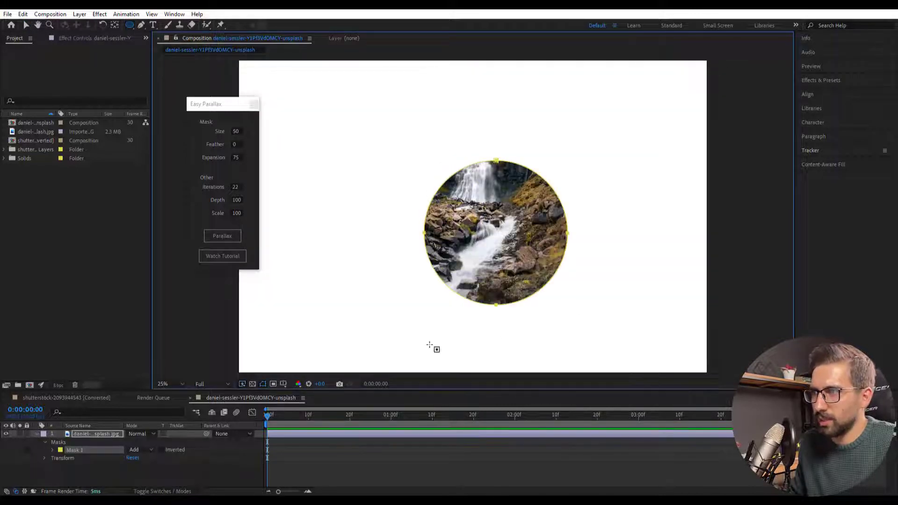
click(51, 450)
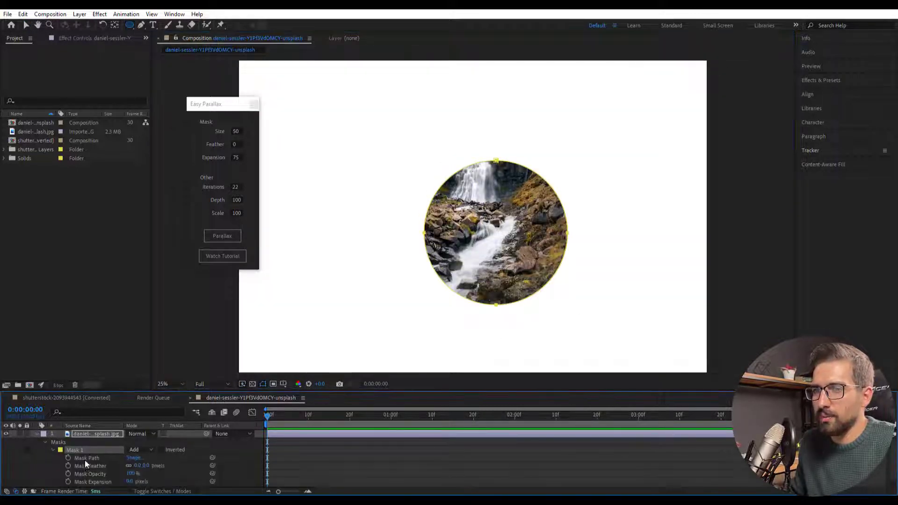
click(104, 481)
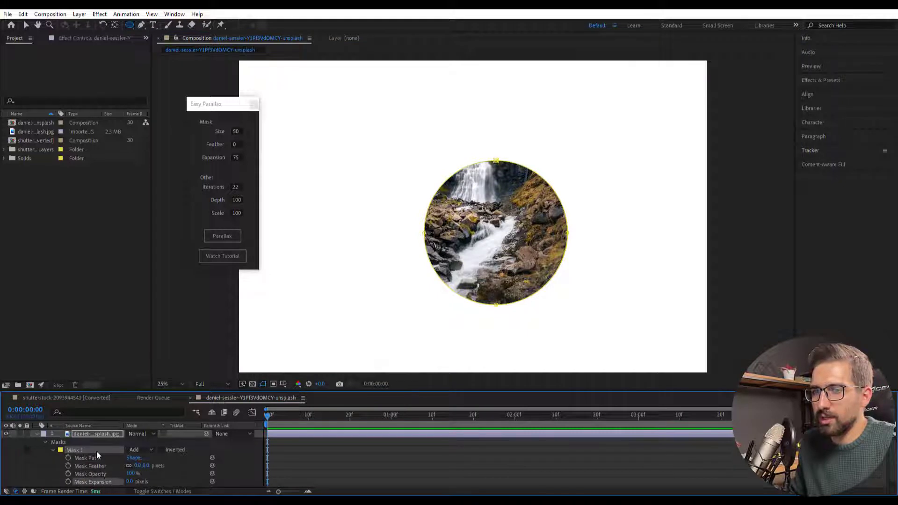
key(Delete)
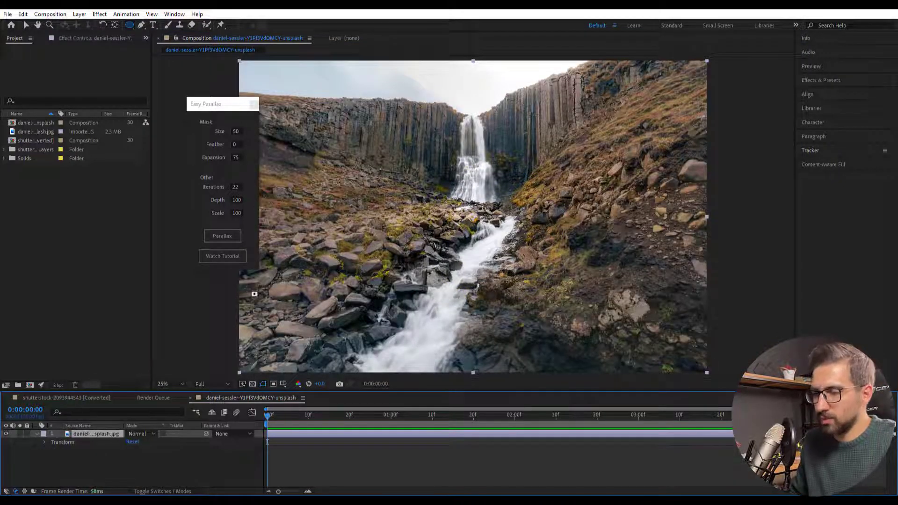
Apply Easy Parallax with its default settings to the waterfall layer and hide the original photo layer below the copies.
drag(233, 107, 203, 94)
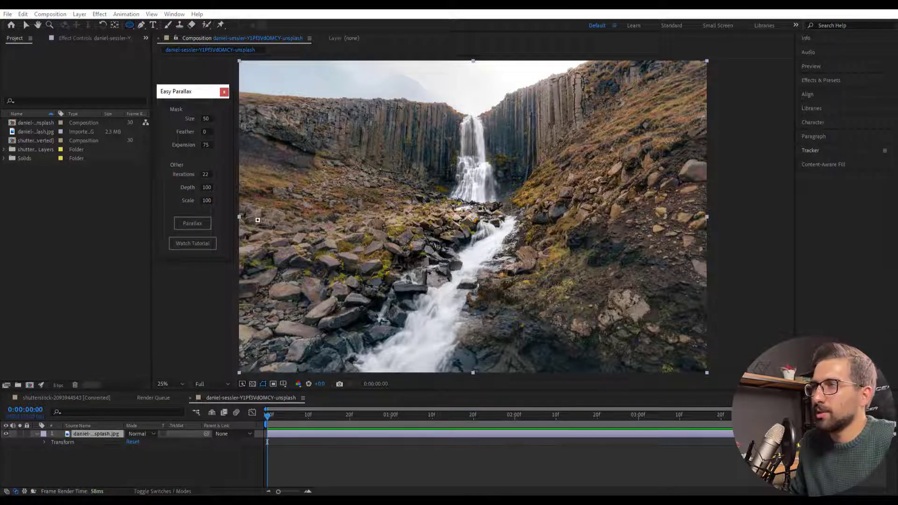
click(191, 225)
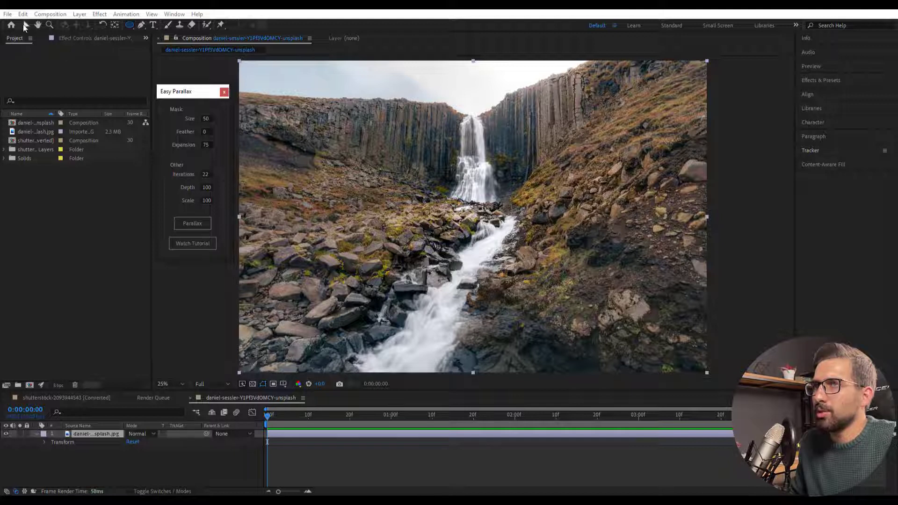
click(108, 439)
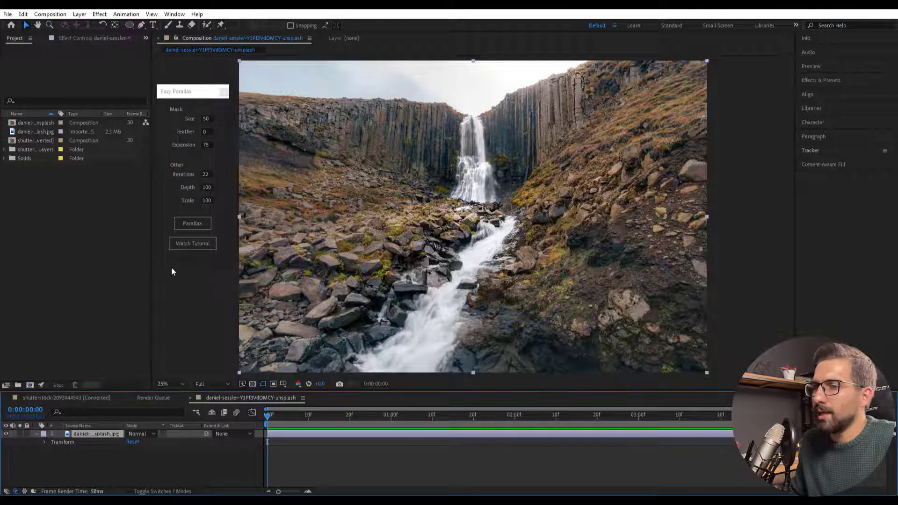
click(193, 224)
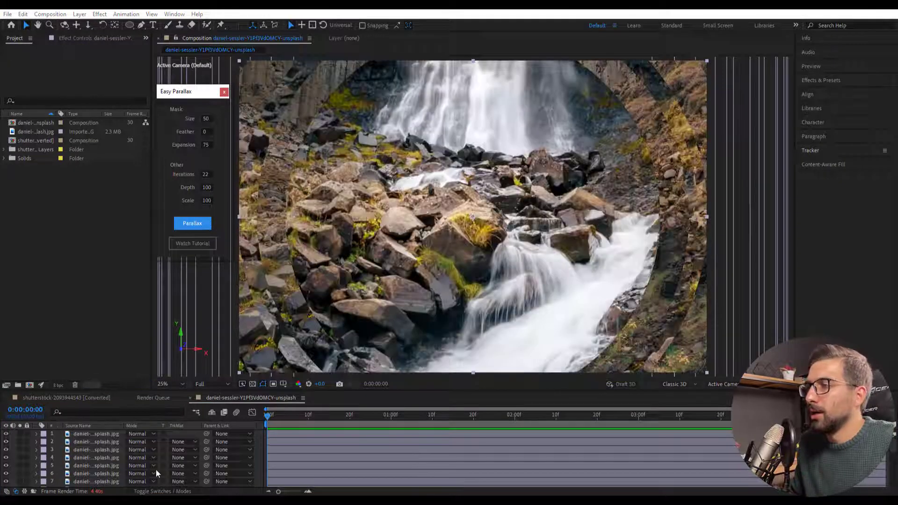
scroll(133, 465, down, 5)
click(36, 475)
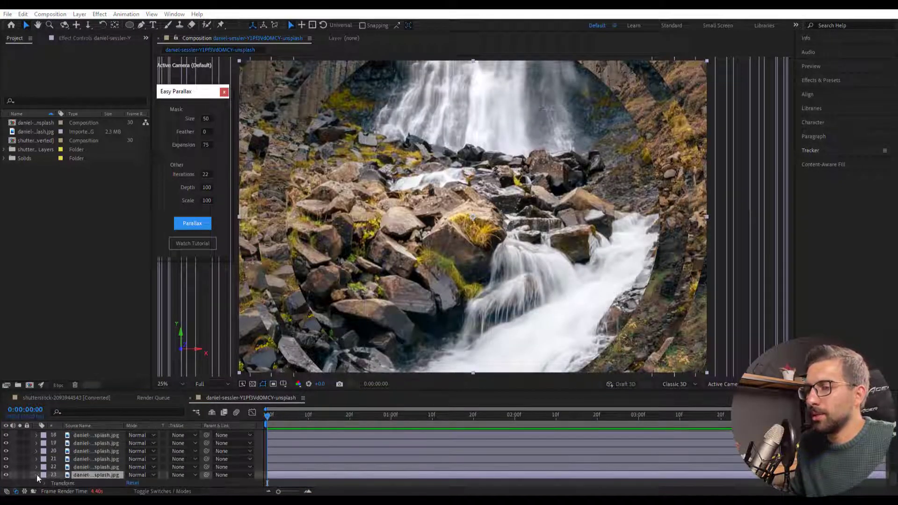
click(6, 476)
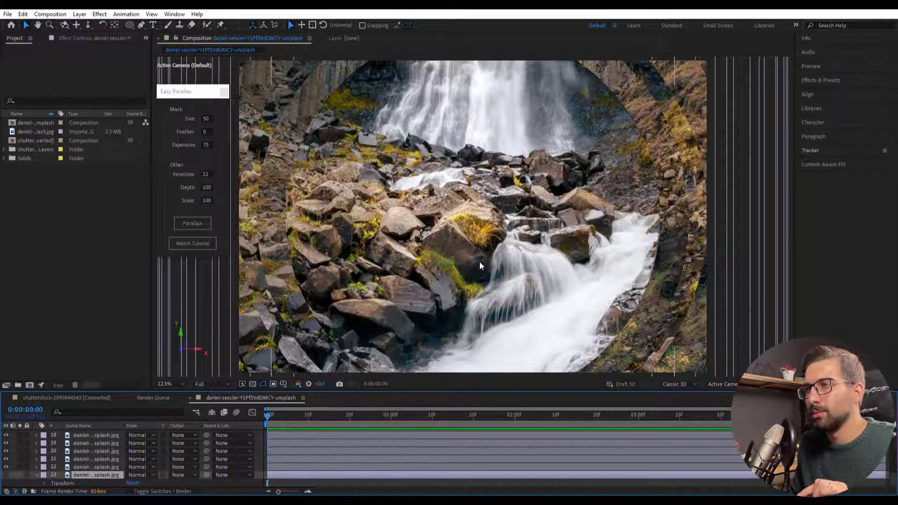
Add a two-node camera with its preset settings to the waterfall composition.
key(comma)
scroll(89, 468, up, 6)
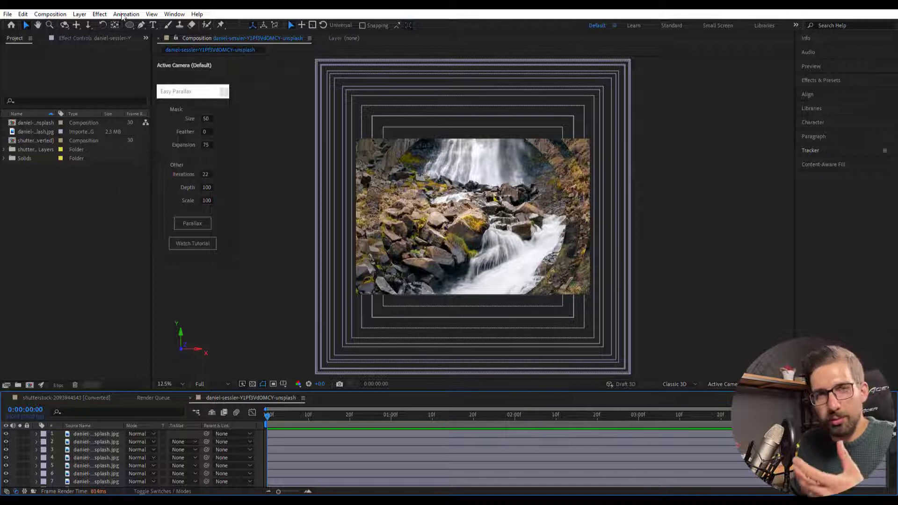
click(79, 14)
mouse_move(104, 25)
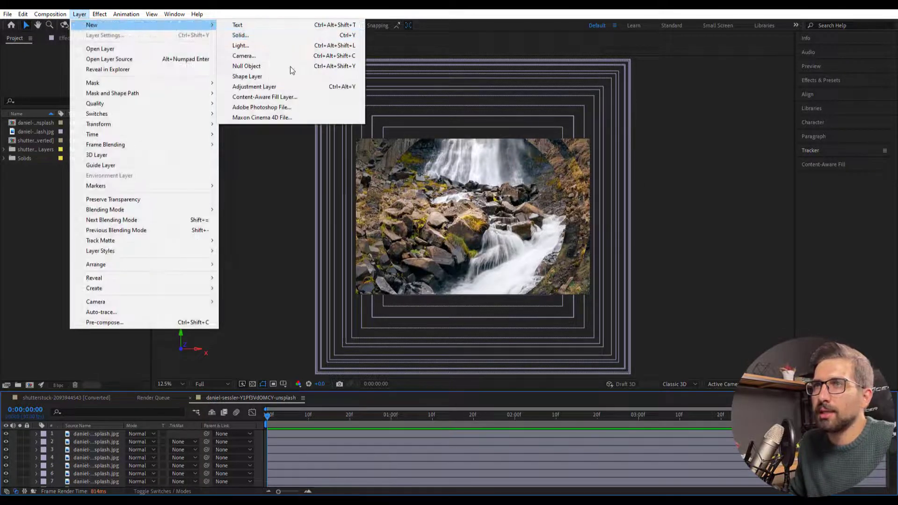
click(244, 56)
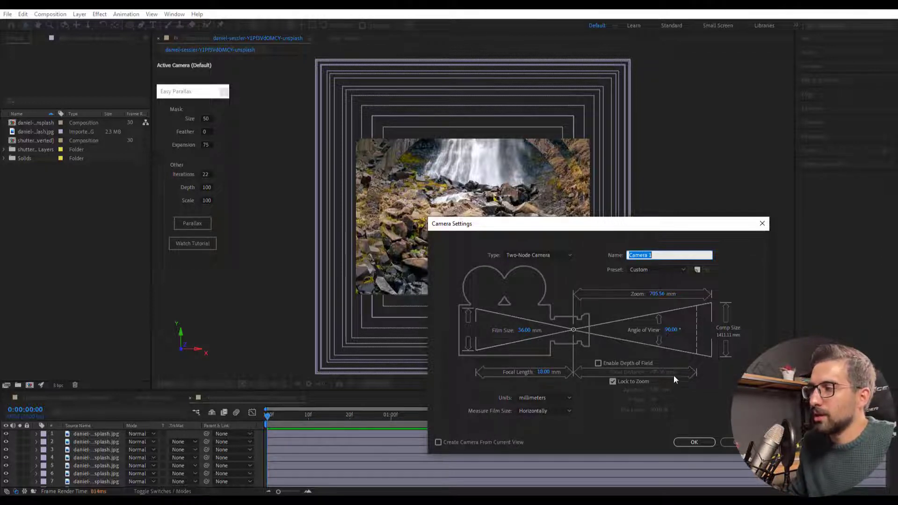
click(695, 442)
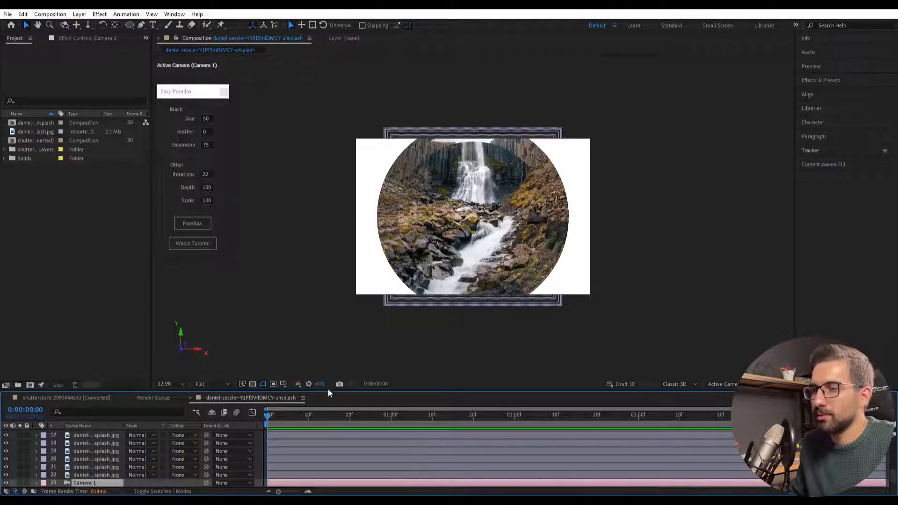
Move the camera forward and back through the stacked waterfall layers to try the parallax depth, ending closer to the waterfall.
click(251, 98)
drag(482, 218, 463, 170)
scroll(480, 203, up, 1)
scroll(479, 213, down, 1)
scroll(477, 223, up, 1)
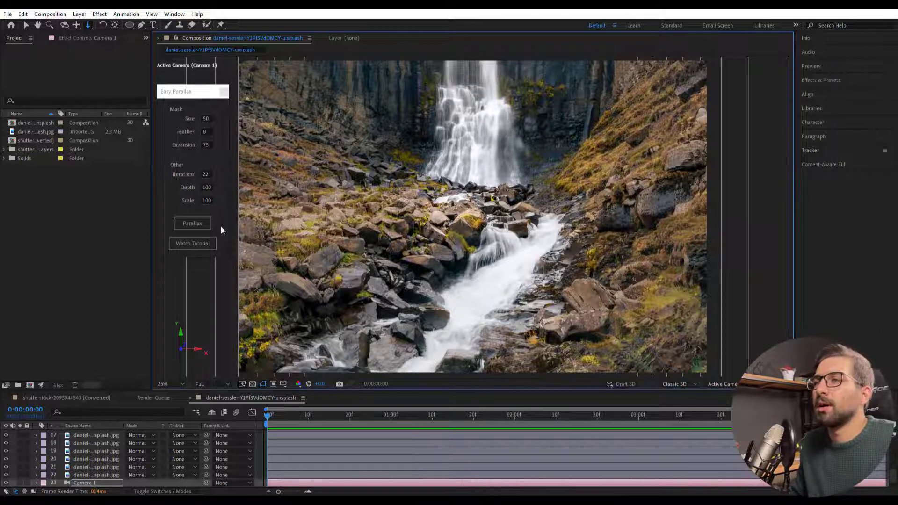
Delete the camera and all generated parallax copies, keeping only the original waterfall photo layer.
click(209, 119)
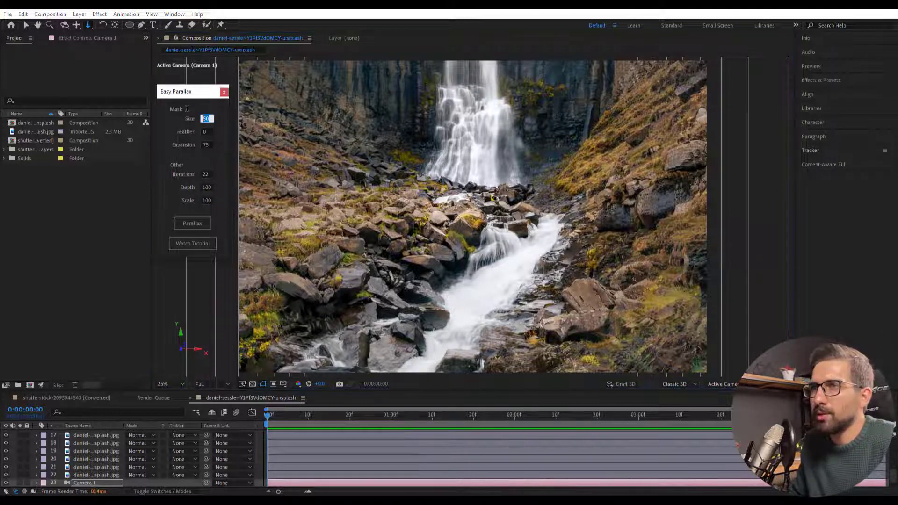
scroll(105, 475, down, 1)
click(101, 467)
key(Delete)
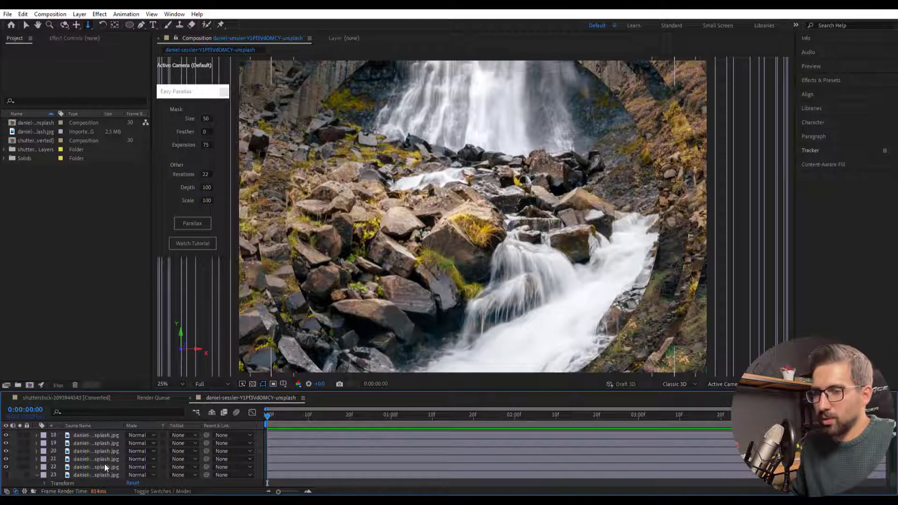
click(107, 435)
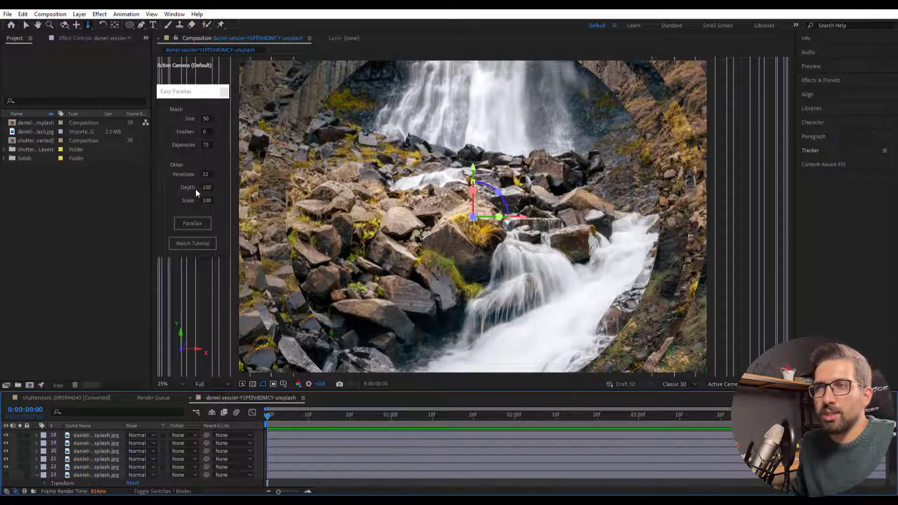
shift+click(105, 463)
key(Delete)
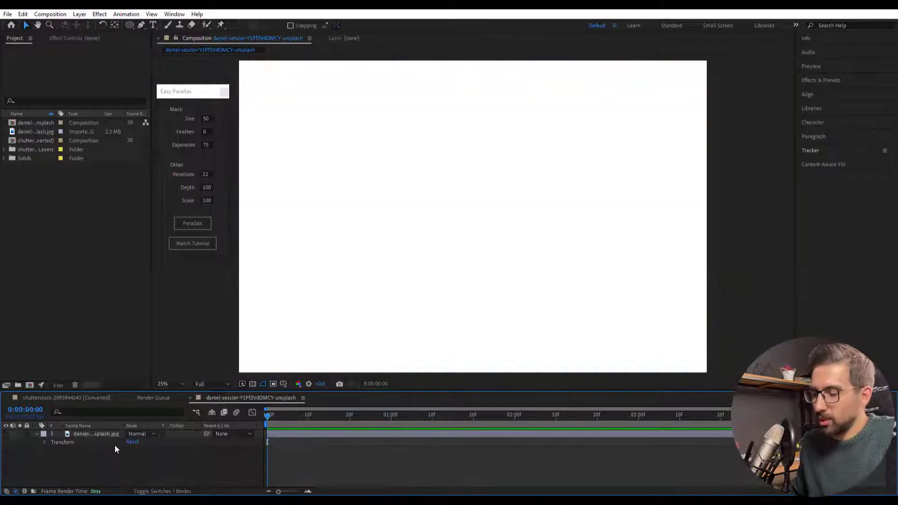
Set the Easy Parallax iterations to 11 and the mask size to 100.
click(205, 174)
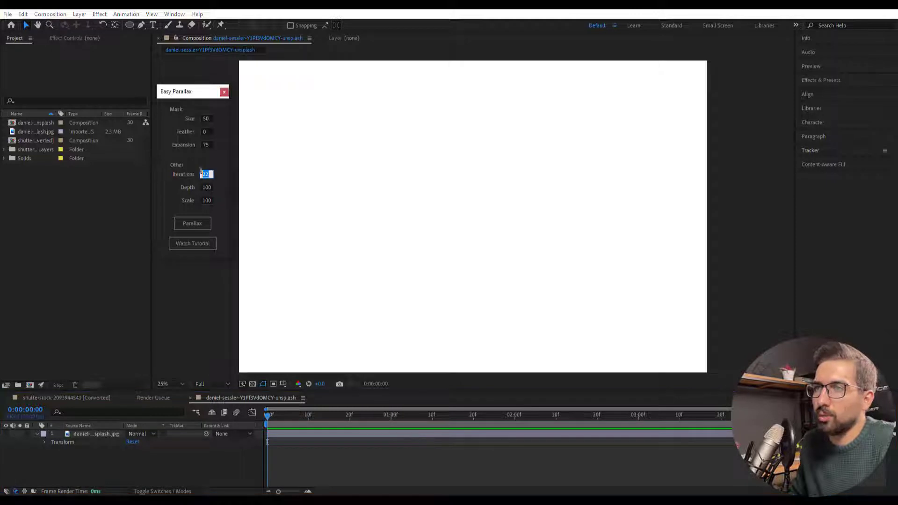
text(11)
click(209, 119)
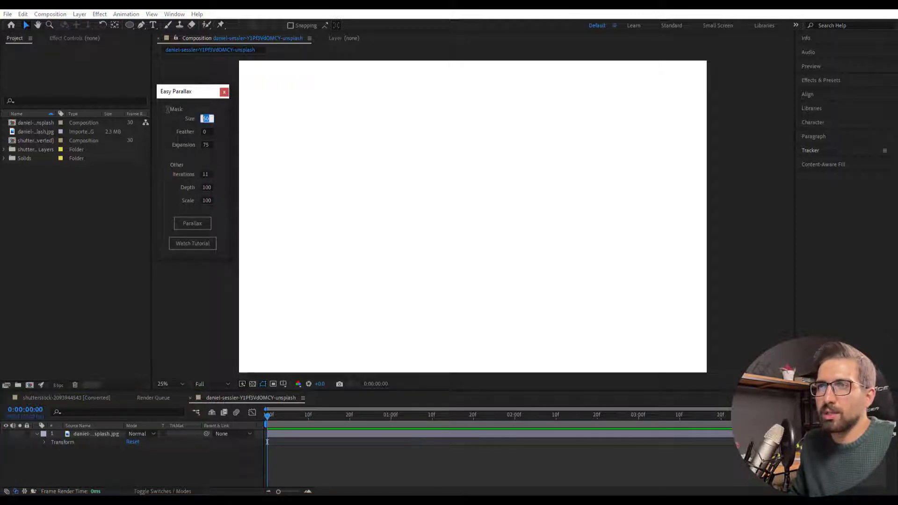
text(100)
key(Return)
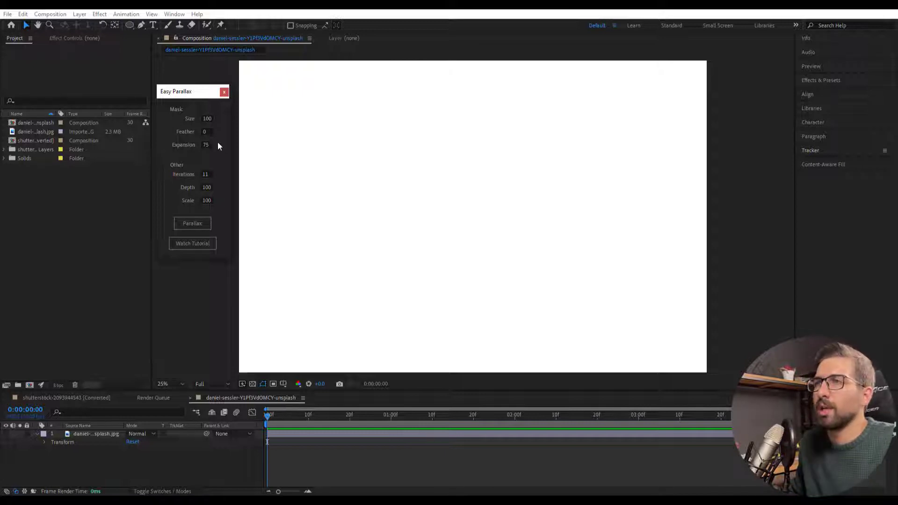
Make the original waterfall photo layer visible again and select it.
click(95, 426)
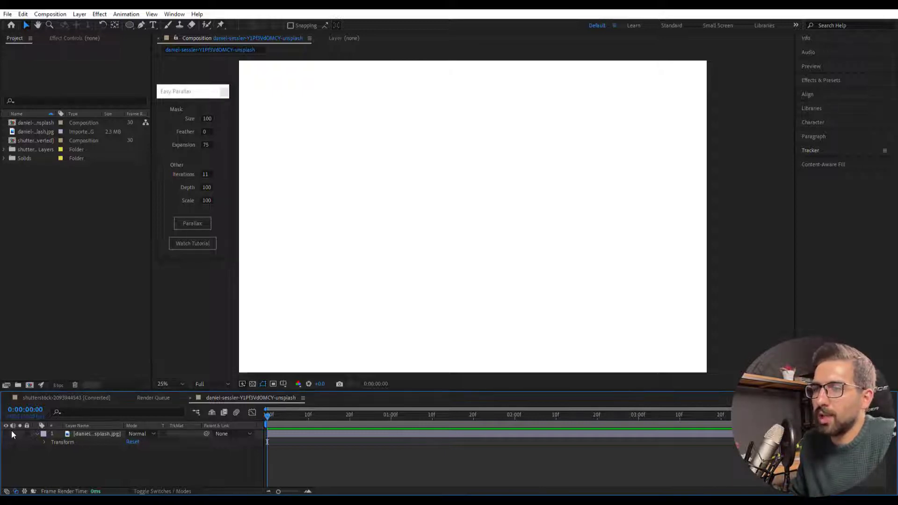
click(92, 426)
click(92, 434)
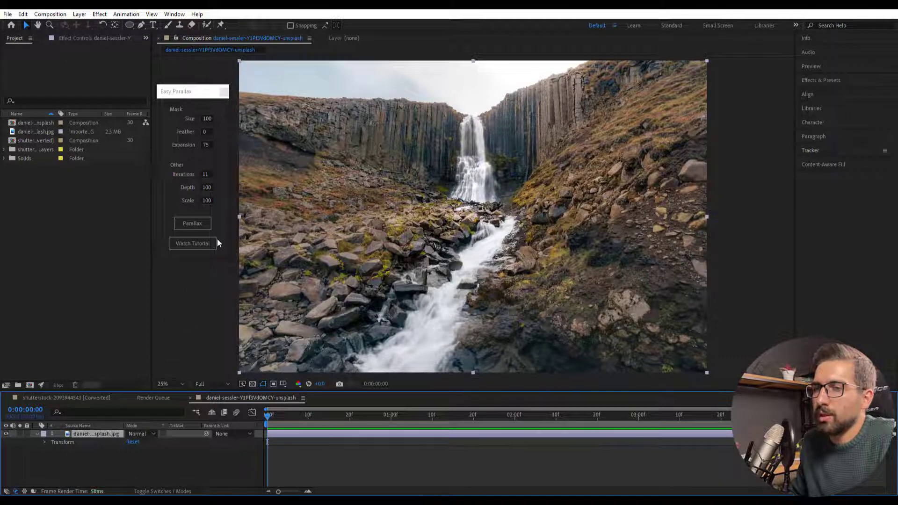
Apply Easy Parallax to the waterfall layer with a mask expansion of 51 and hide the original photo layer.
click(207, 145)
text(51)
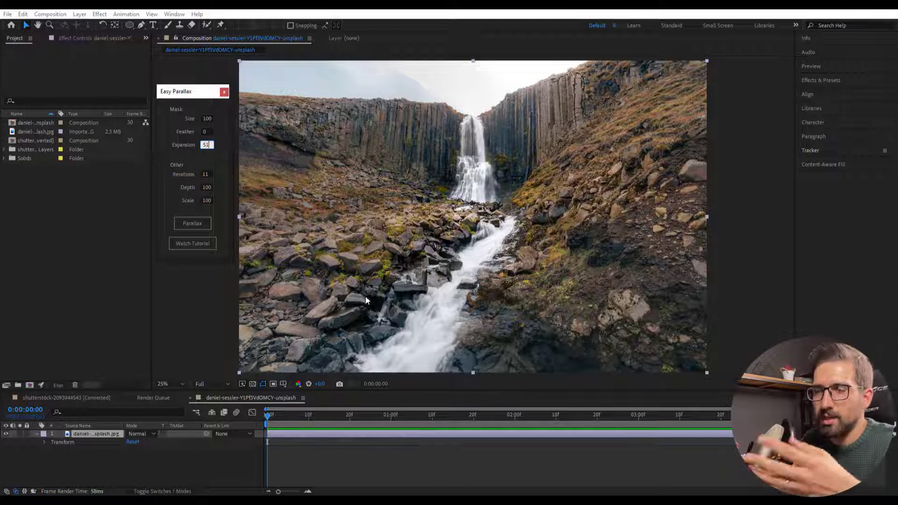
click(203, 225)
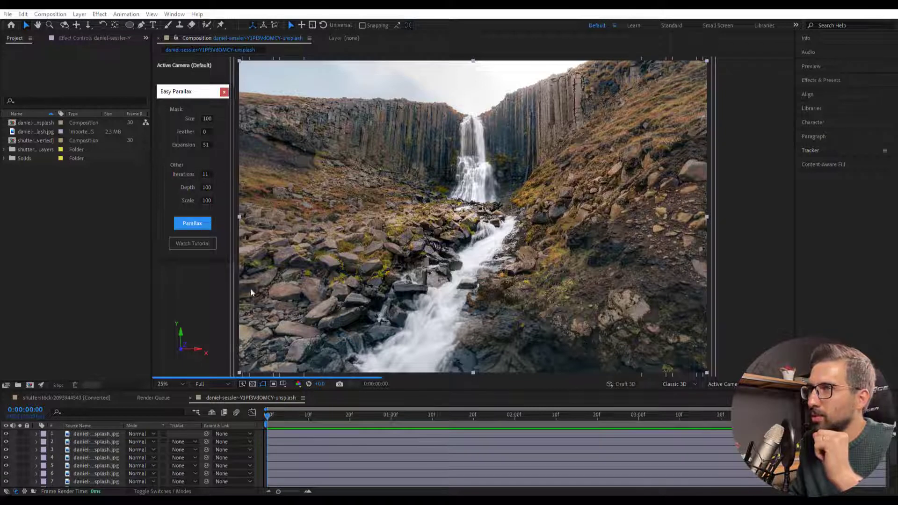
click(6, 474)
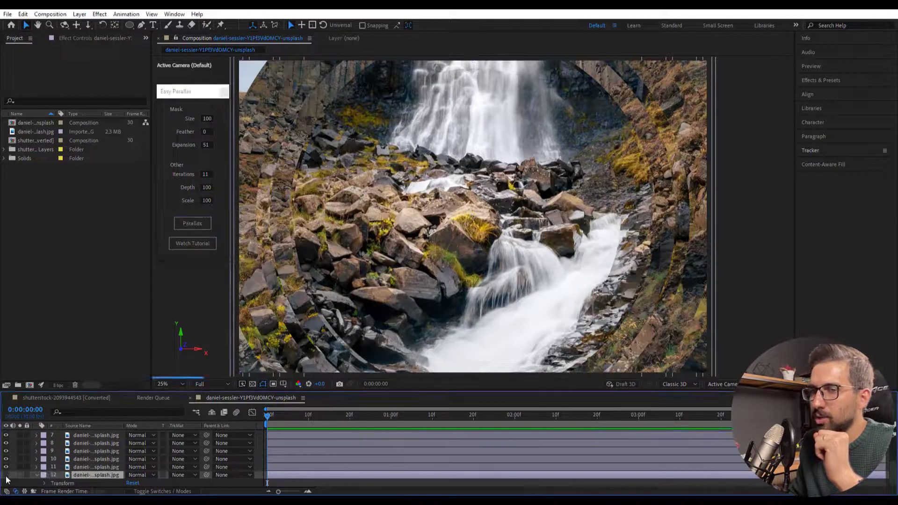
Add a camera with its default settings and dolly it toward the waterfall to test the gaps between the parallax rings.
click(79, 14)
mouse_move(198, 25)
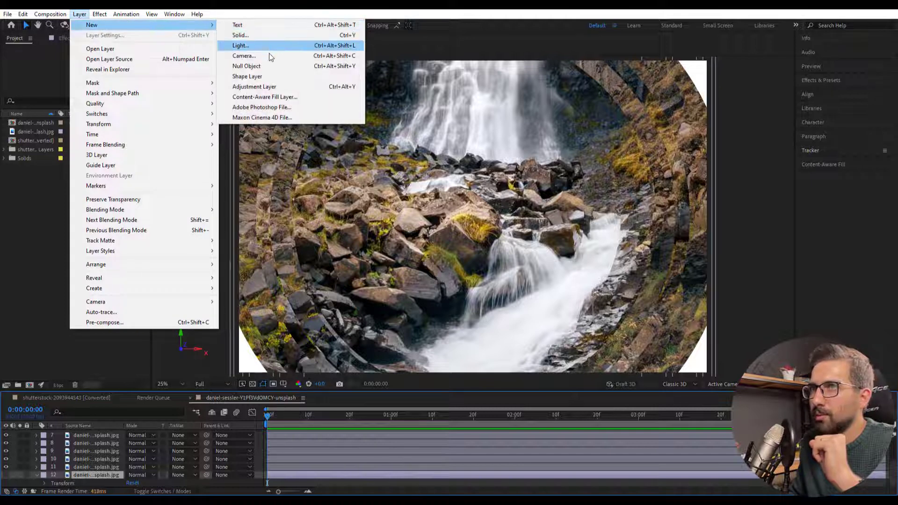
click(271, 56)
click(694, 442)
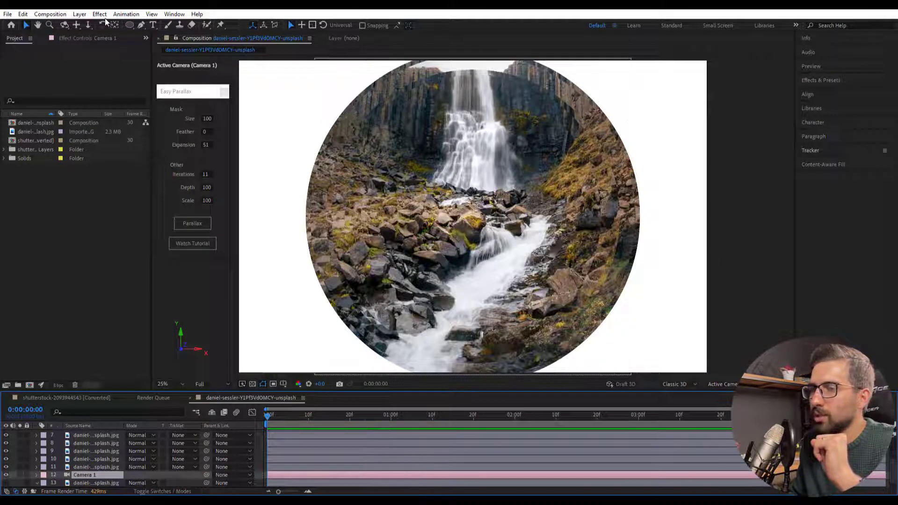
click(88, 25)
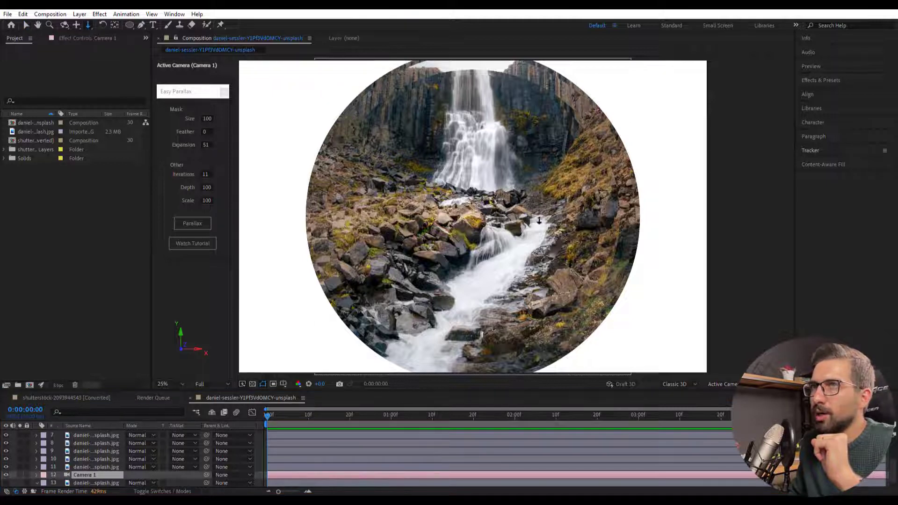
drag(473, 208, 473, 115)
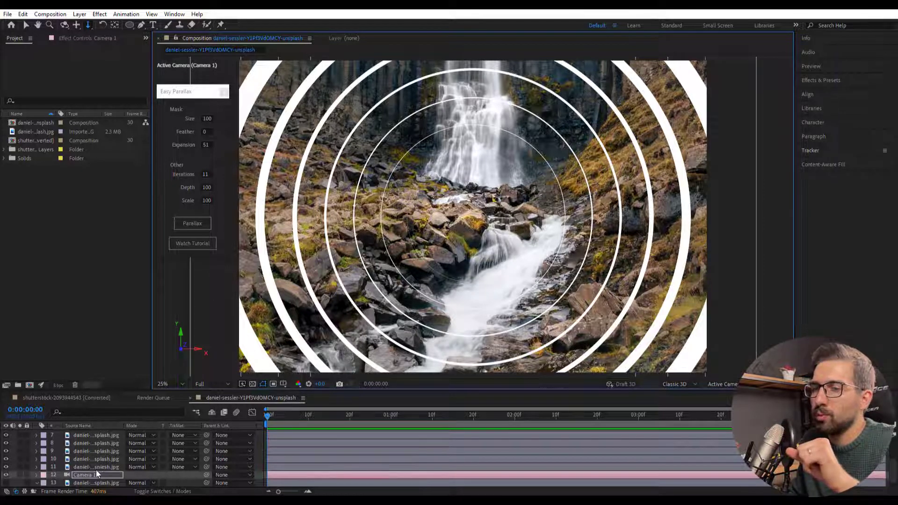
Remove the camera and all generated parallax copies, and restore the original waterfall photo layer's visibility.
scroll(99, 472, up, 1)
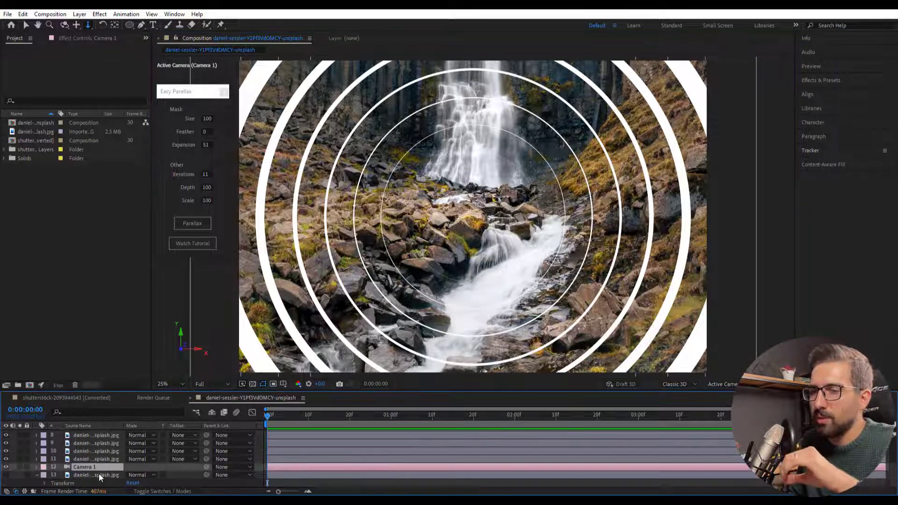
scroll(100, 456, up, 2)
key(ctrl+z)
key(ctrl+z)
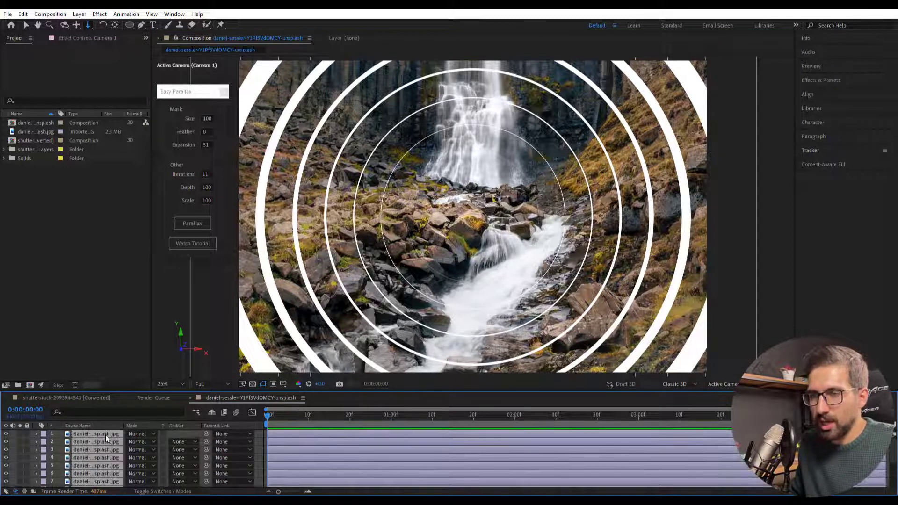
key(ctrl+z)
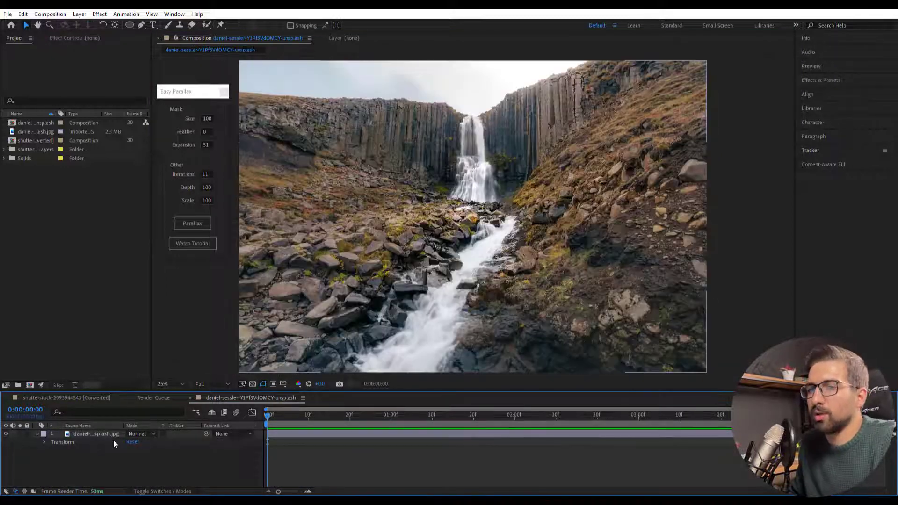
Apply Easy Parallax to the waterfall layer with a mask expansion of 75 and 12 iterations, and hide the original photo layer.
click(107, 434)
click(209, 144)
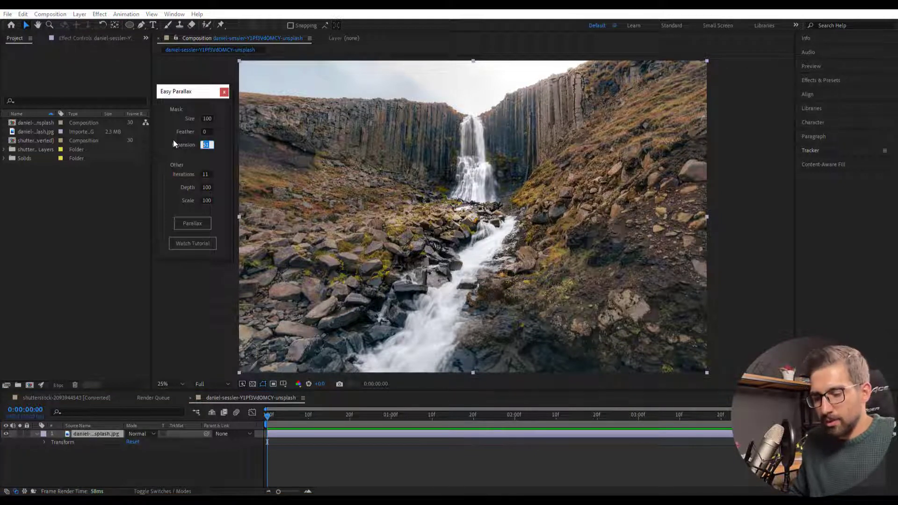
text(75)
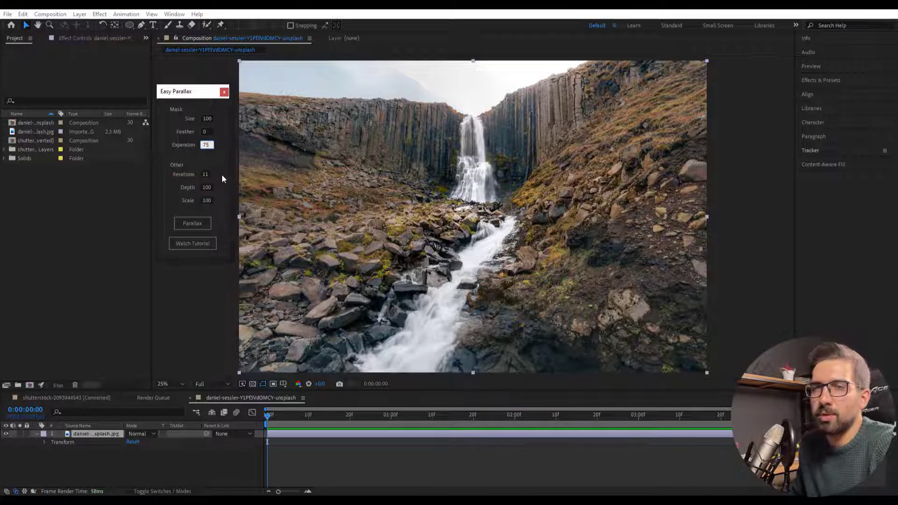
click(208, 174)
text(12)
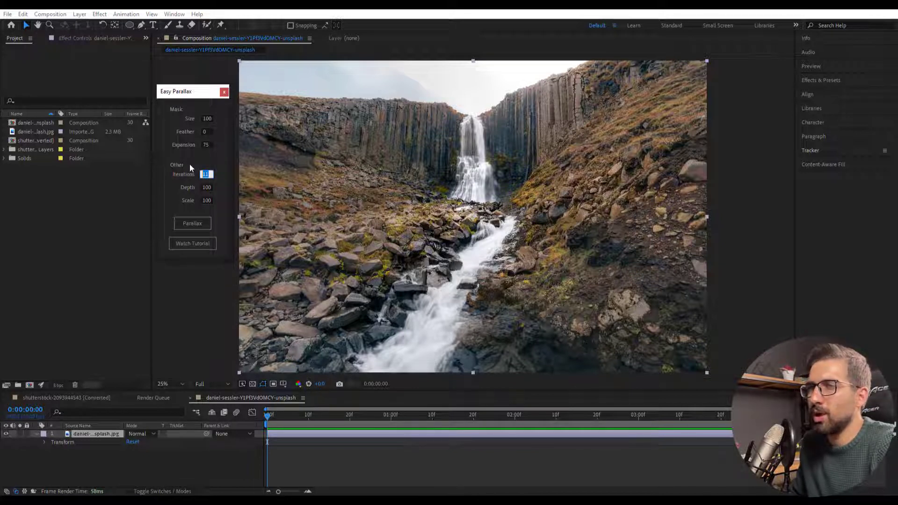
click(201, 223)
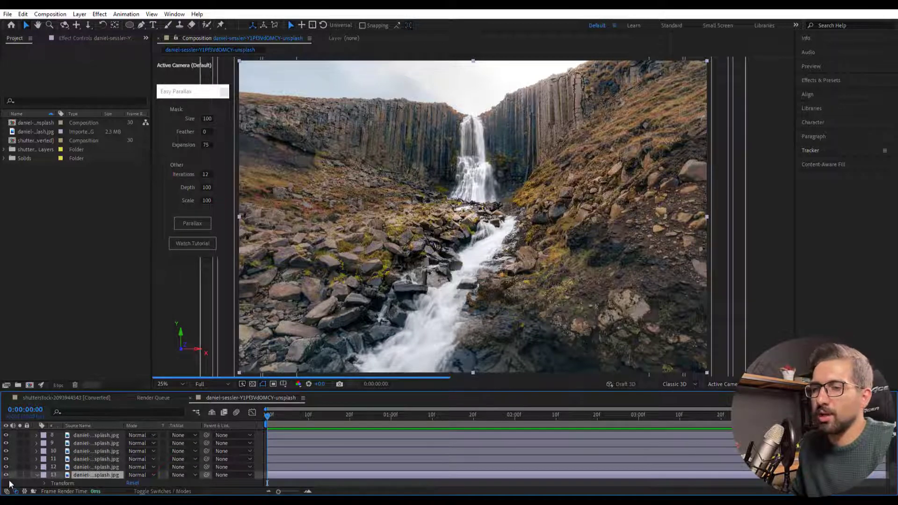
Add a two-node camera with the default settings directly above the lowest parallax copy.
click(114, 467)
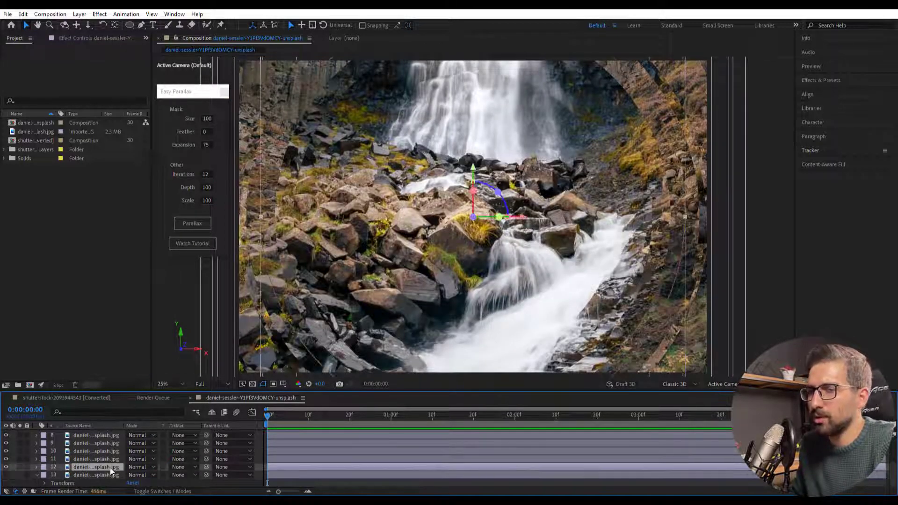
click(50, 14)
mouse_move(80, 17)
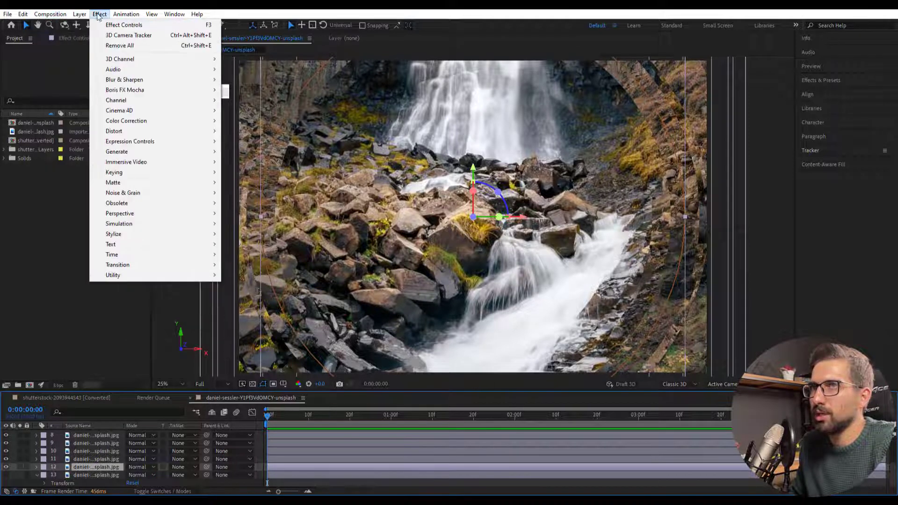
click(241, 57)
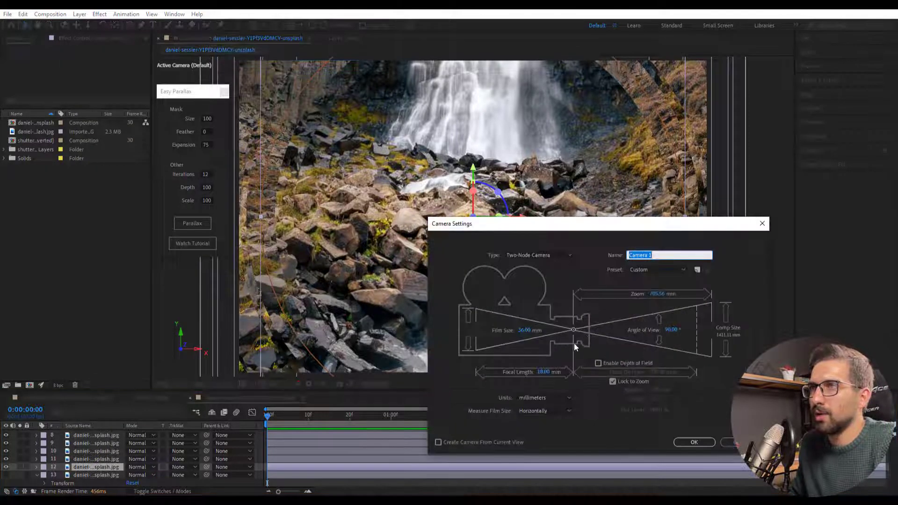
click(695, 442)
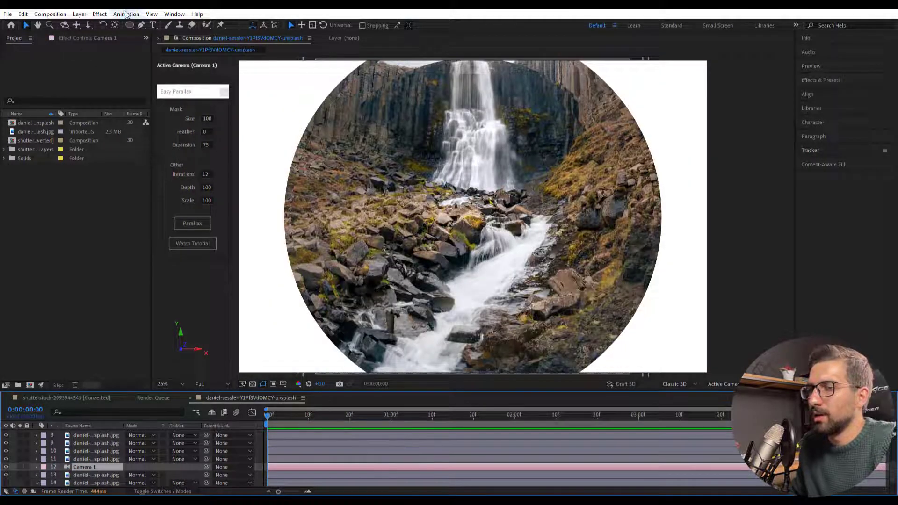
Dolly the camera in toward the waterfall, then ease it back until the parallax layers fill the frame without white edges.
click(87, 25)
drag(478, 238, 489, 153)
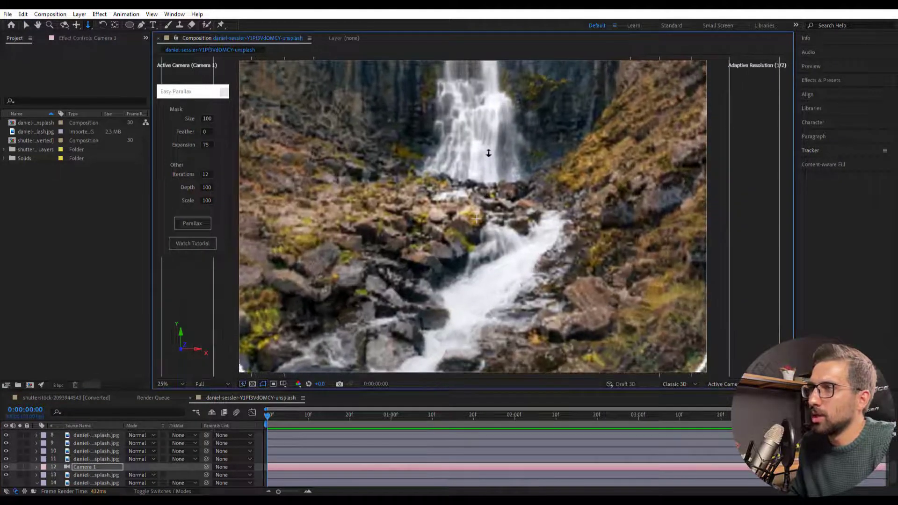
drag(476, 225, 482, 253)
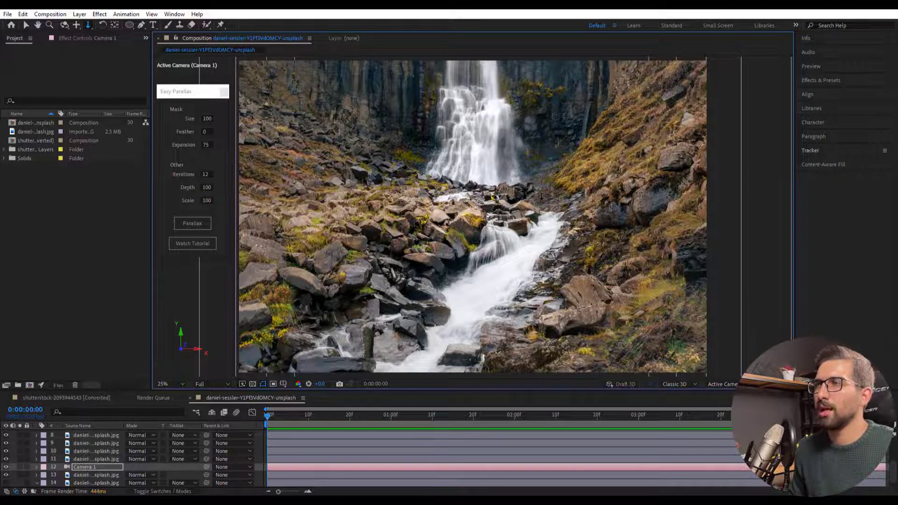
scroll(528, 197, down, 5)
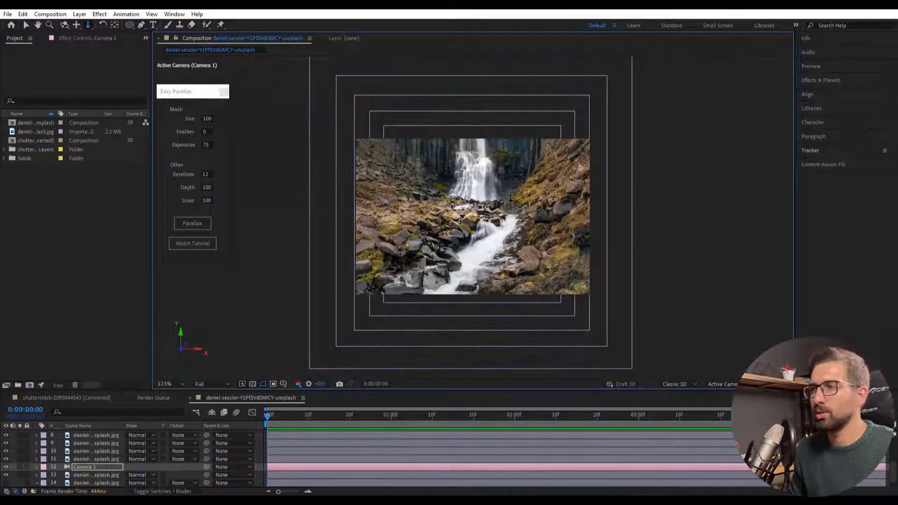
scroll(510, 197, up, 5)
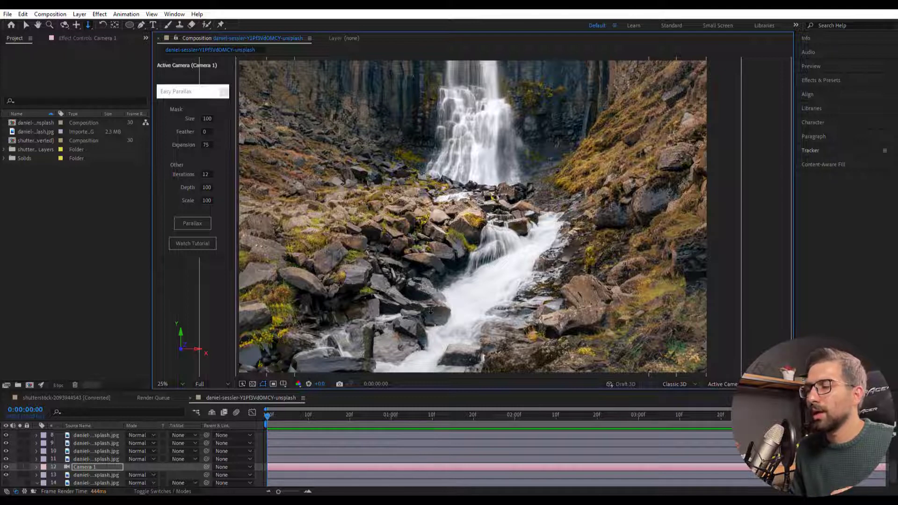
drag(445, 200, 456, 220)
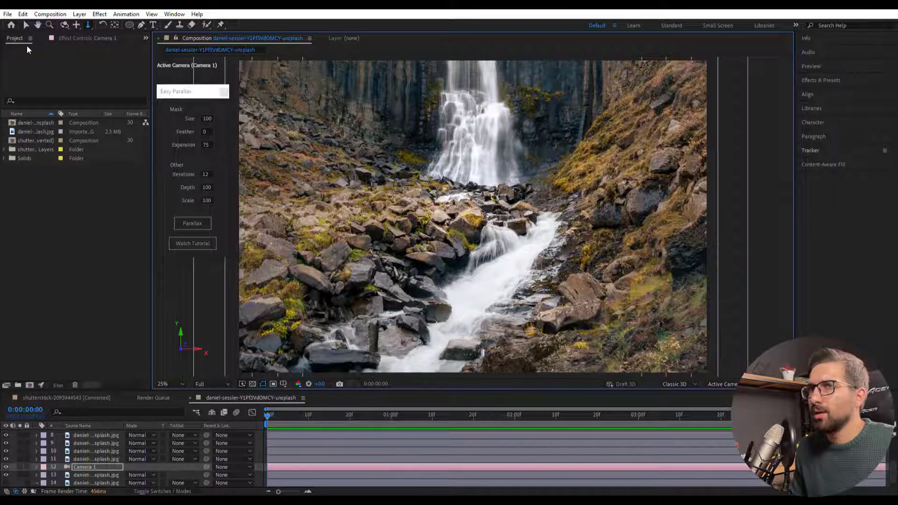
View the night-city composition for comparison and return to the waterfall composition.
click(93, 45)
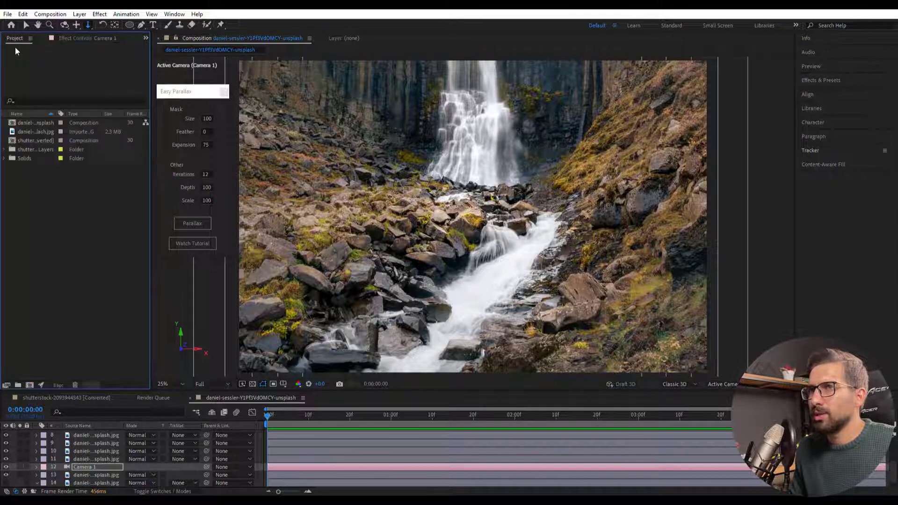
click(75, 399)
drag(308, 408, 233, 413)
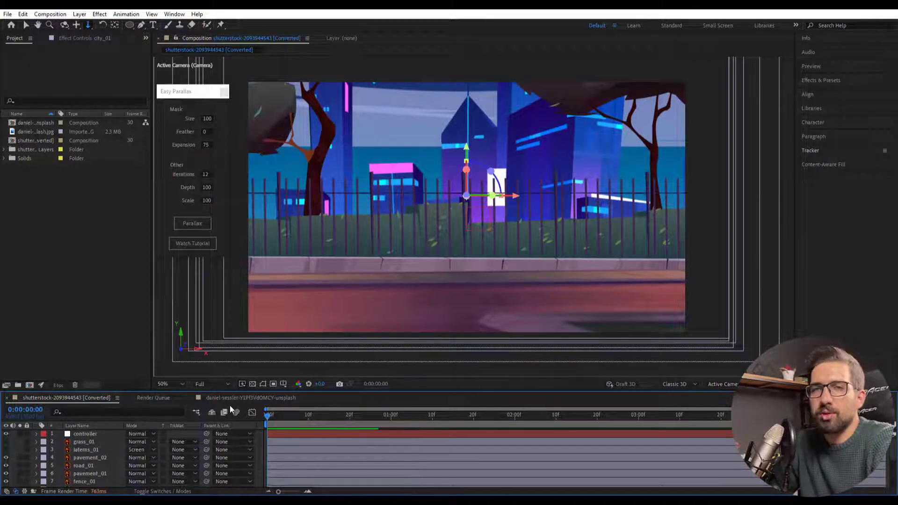
click(254, 397)
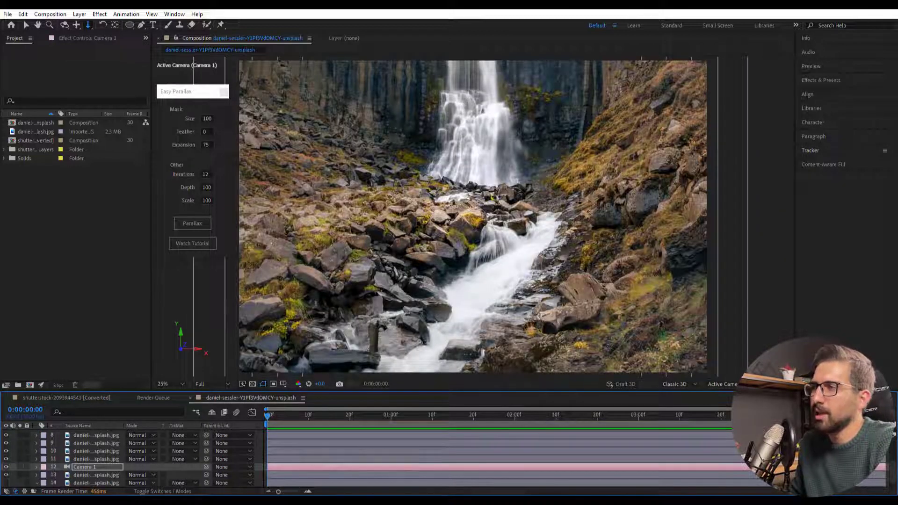